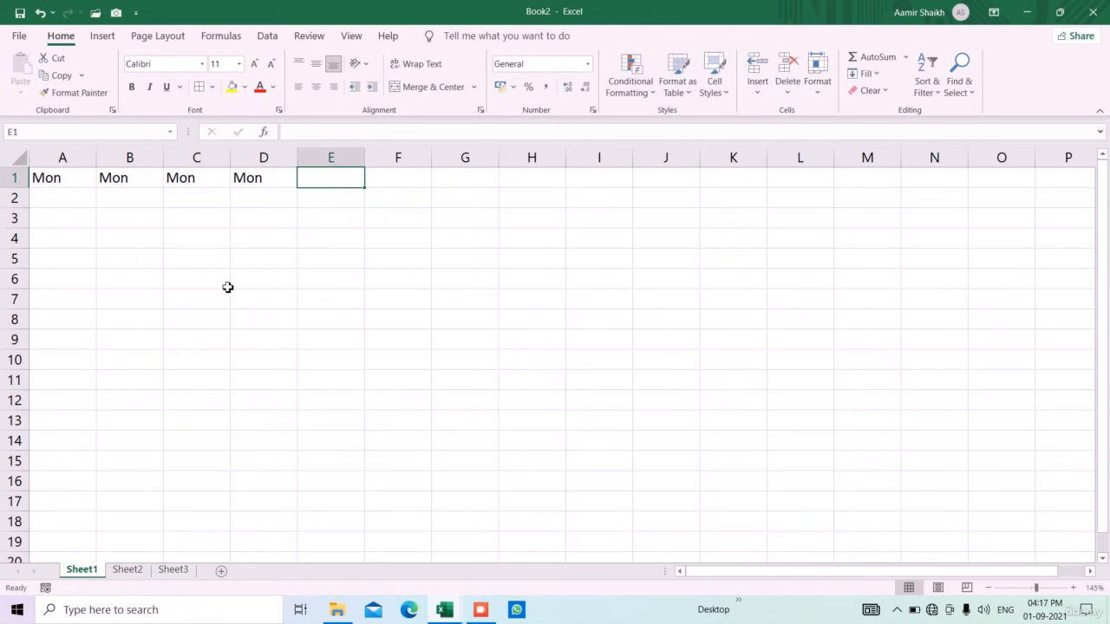
# Make the A1:D1 Mon headers bold with yellow fill and give A1:D13 all borders
pyautogui.press('Home')
pyautogui.hotkey('shift', 'Right')
pyautogui.hotkey('shift', 'Right')
pyautogui.hotkey('shift', 'Right')
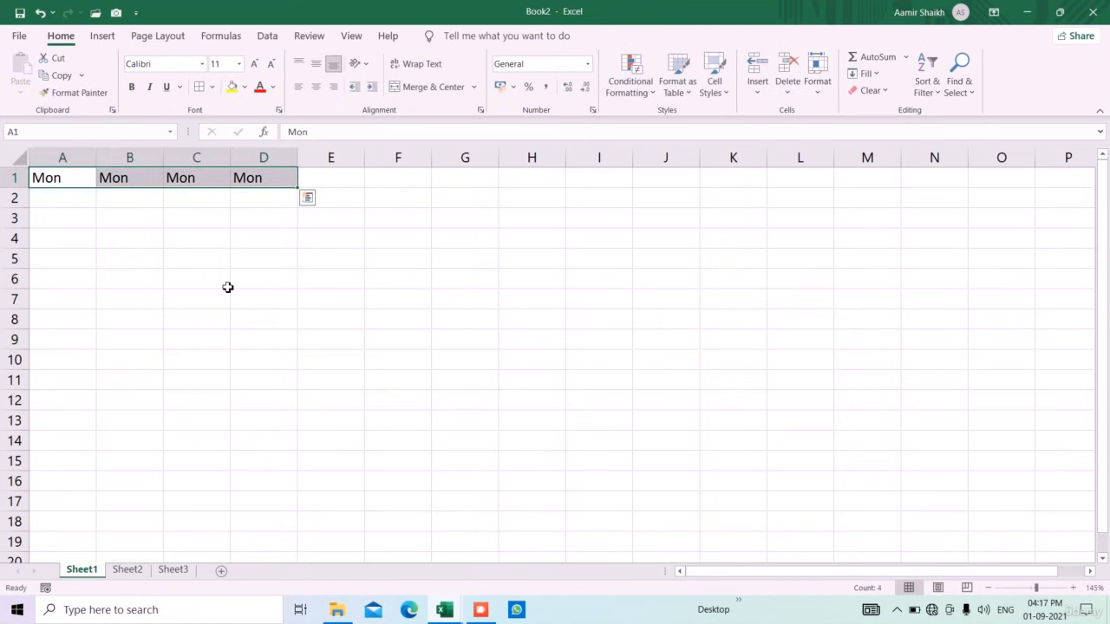
pyautogui.click(132, 86)
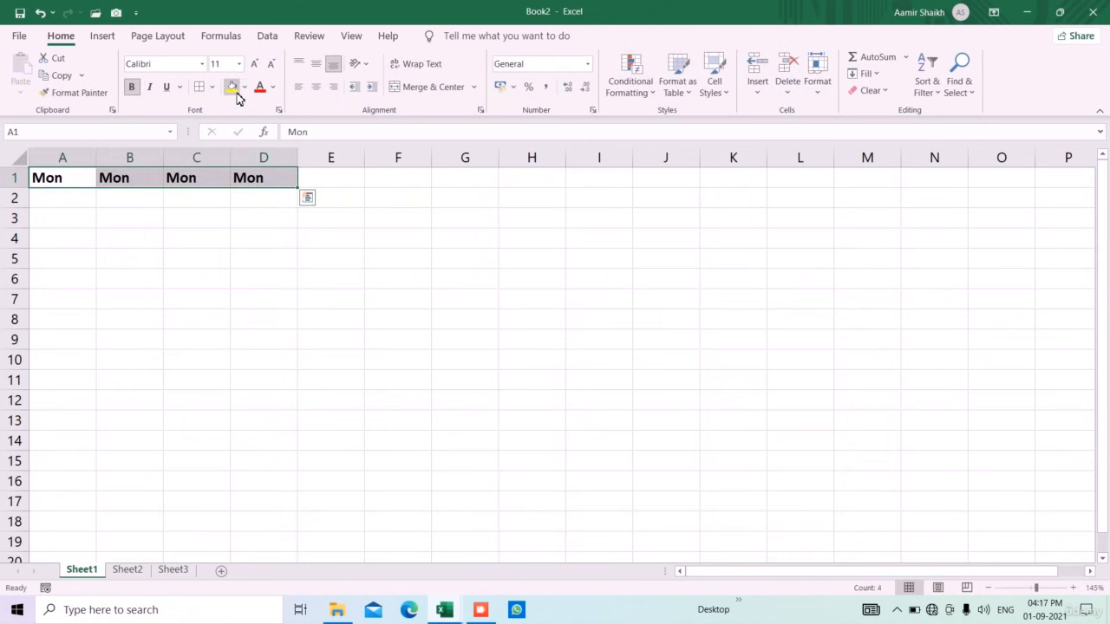
pyautogui.click(231, 86)
pyautogui.hotkey('shift', 'Down')
pyautogui.hotkey('shift', 'Down')
pyautogui.hotkey('shift', 'Down')
pyautogui.hotkey('shift', 'Down')
pyautogui.hotkey('shift', 'Down')
pyautogui.hotkey('shift', 'Down')
pyautogui.hotkey('shift', 'Down')
pyautogui.hotkey('shift', 'Down')
pyautogui.hotkey('shift', 'Down')
pyautogui.hotkey('shift', 'Down')
pyautogui.hotkey('shift', 'Down')
pyautogui.hotkey('shift', 'Down')
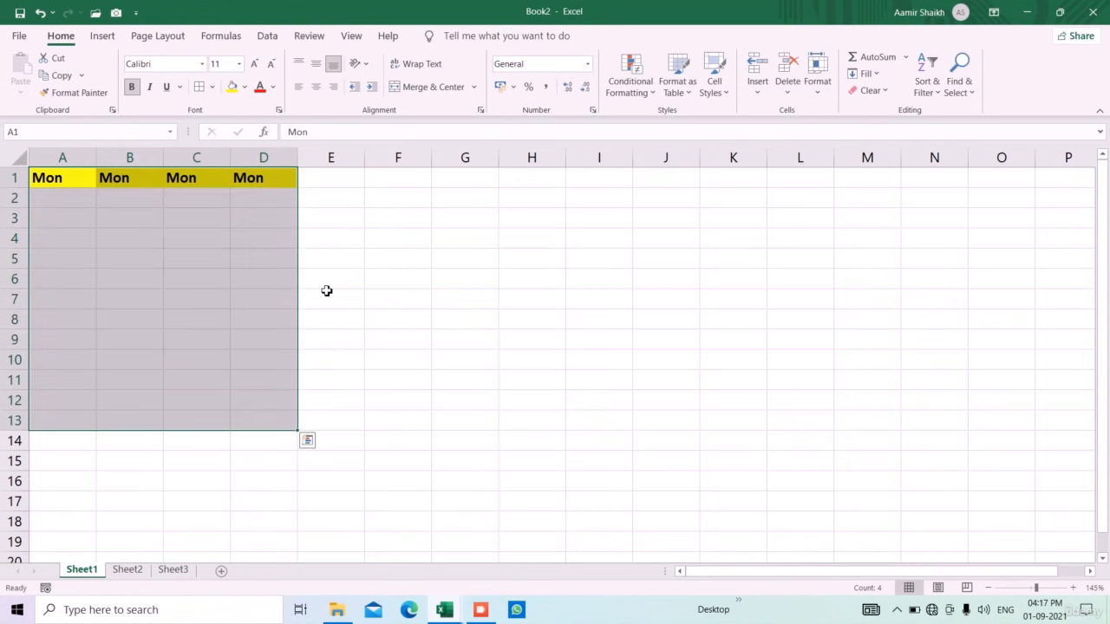
pyautogui.click(211, 86)
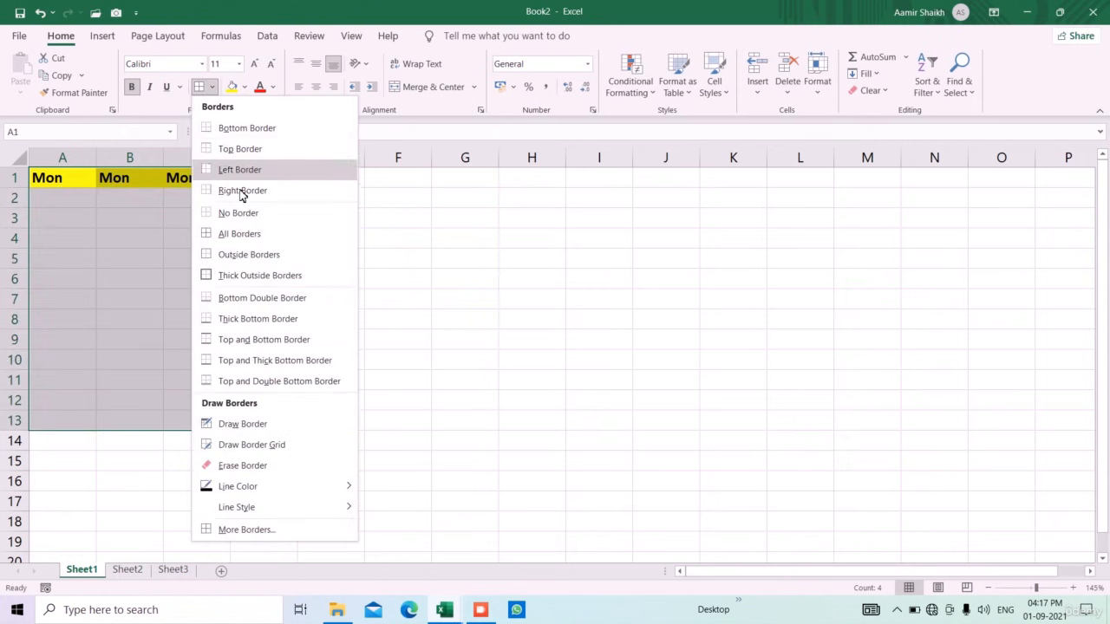
pyautogui.click(252, 234)
# Extend A1's day series down column A to row 13 (Tue through Sat)
pyautogui.click(374, 281)
pyautogui.click(81, 178)
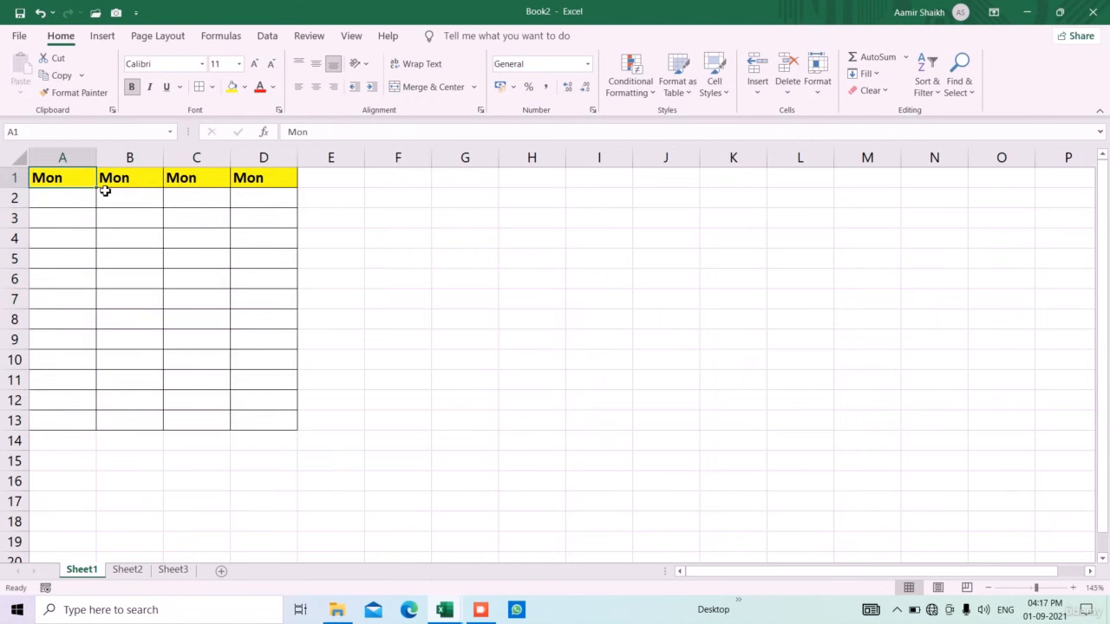
pyautogui.moveTo(103, 192); pyautogui.dragTo(96, 431)
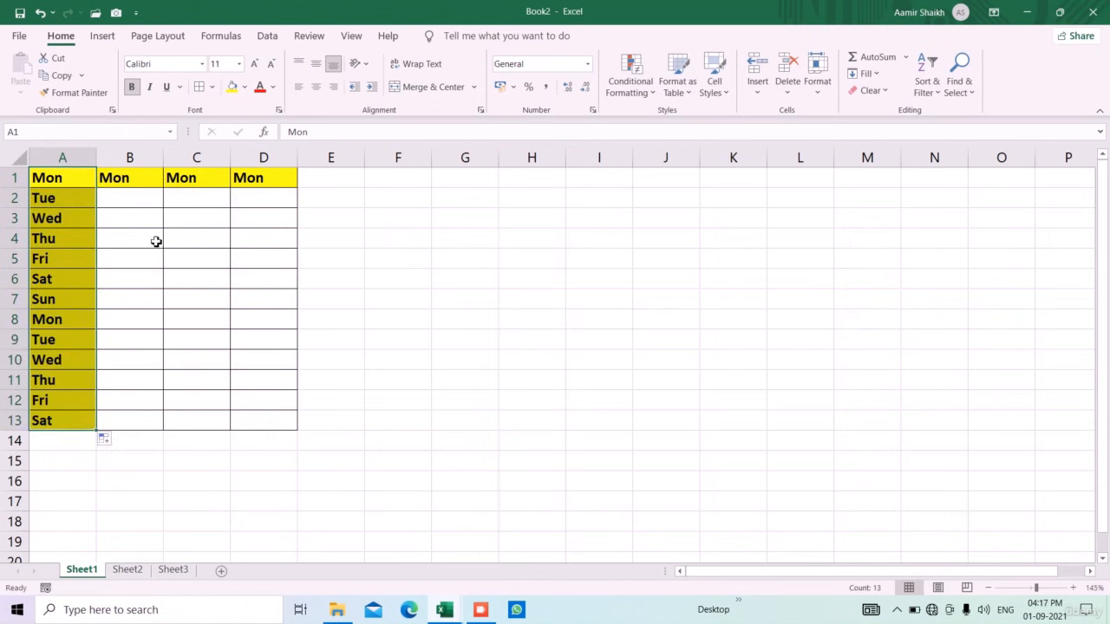
# Fill B1's day series to B13 using Fill Without Formatting, so B2:B13 stay plain
pyautogui.click(145, 184)
pyautogui.moveTo(169, 194); pyautogui.dragTo(155, 428)
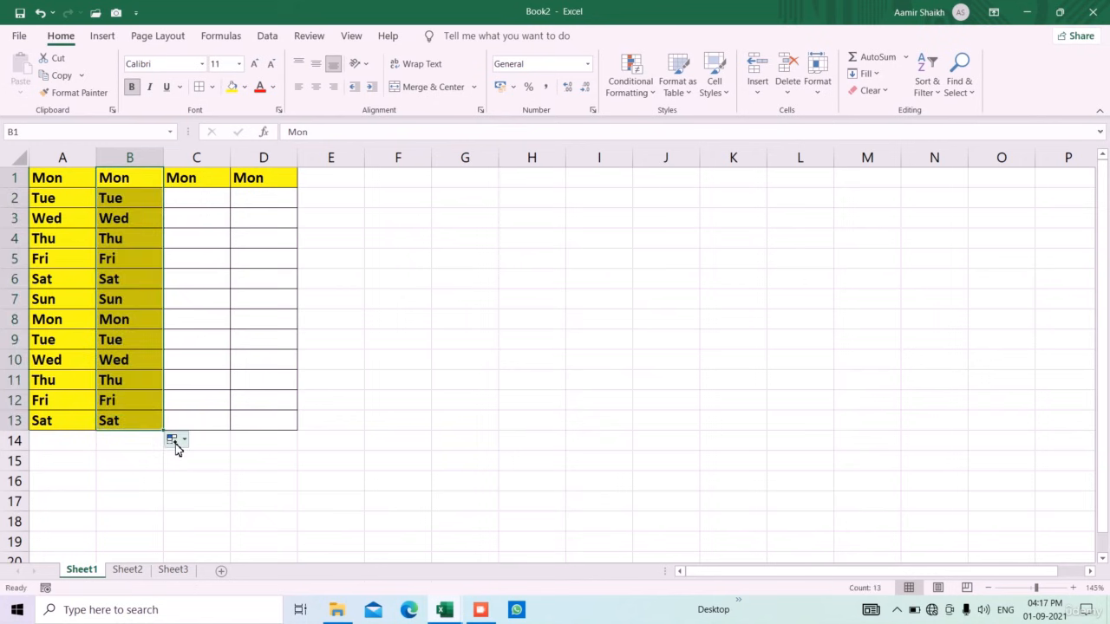
pyautogui.click(185, 441)
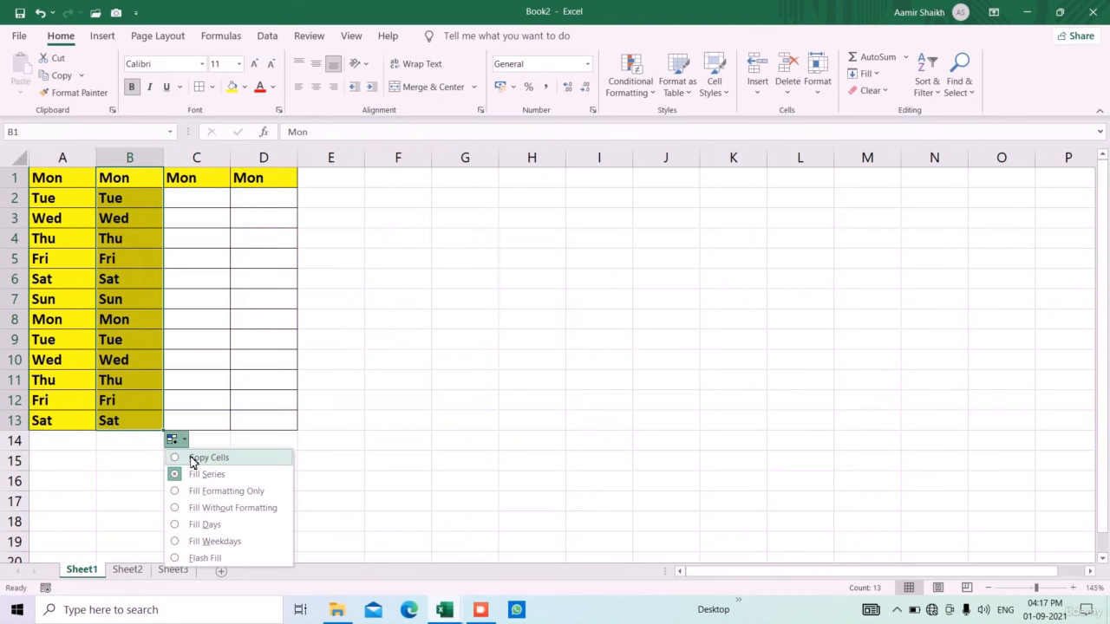
pyautogui.click(239, 507)
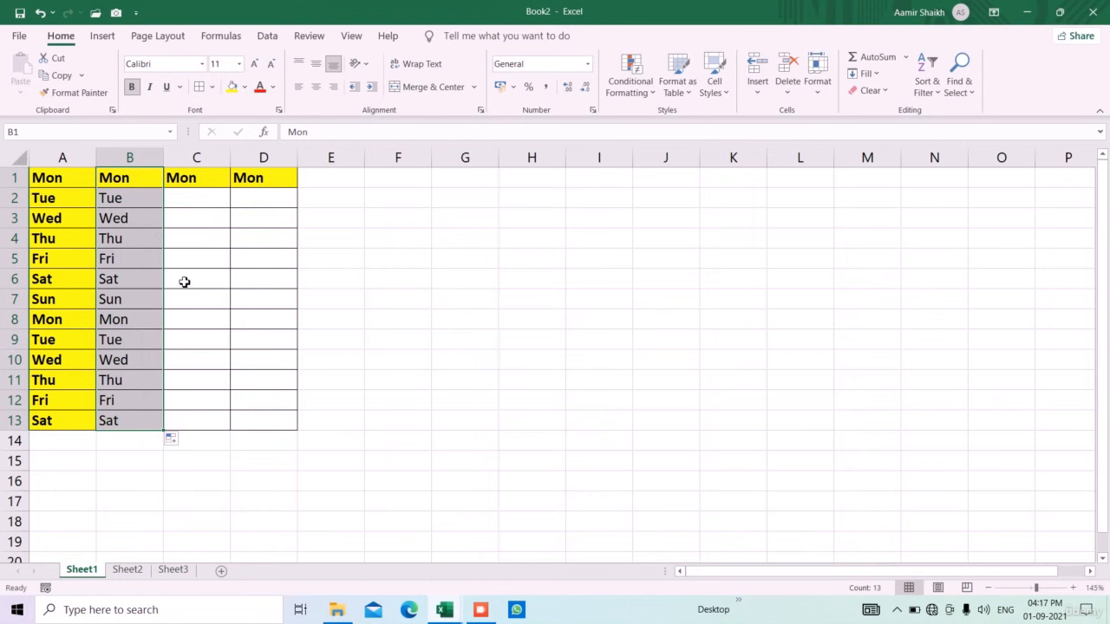
pyautogui.click(146, 226)
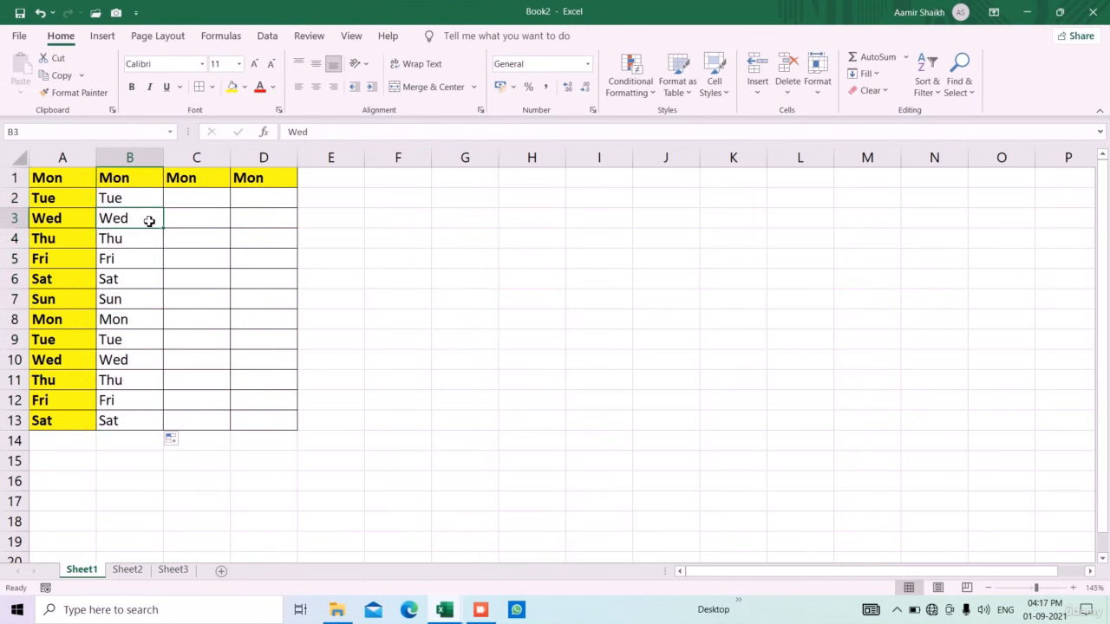
pyautogui.click(215, 187)
# Copy only C1's bold yellow formatting down to C13 with Fill Formatting Only
pyautogui.moveTo(235, 194); pyautogui.dragTo(221, 433)
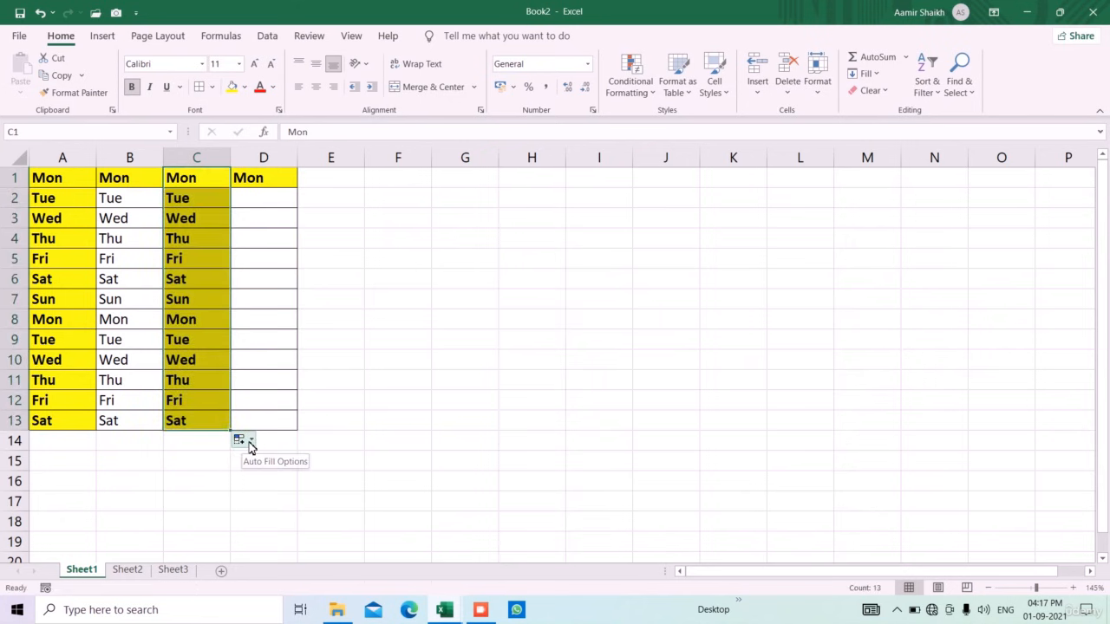
pyautogui.click(239, 441)
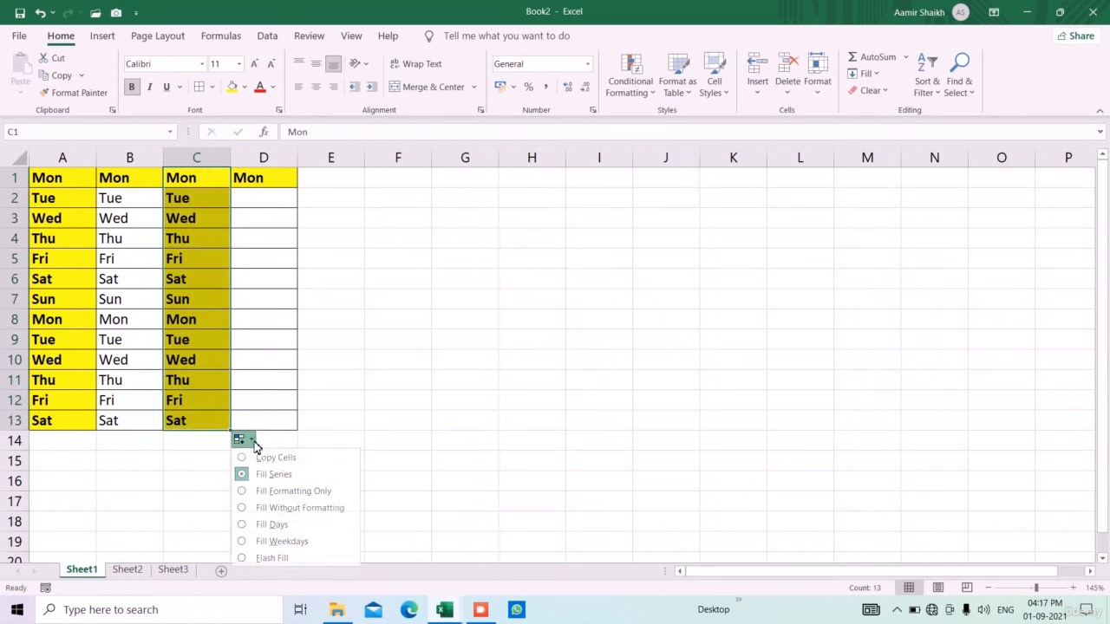
pyautogui.click(296, 492)
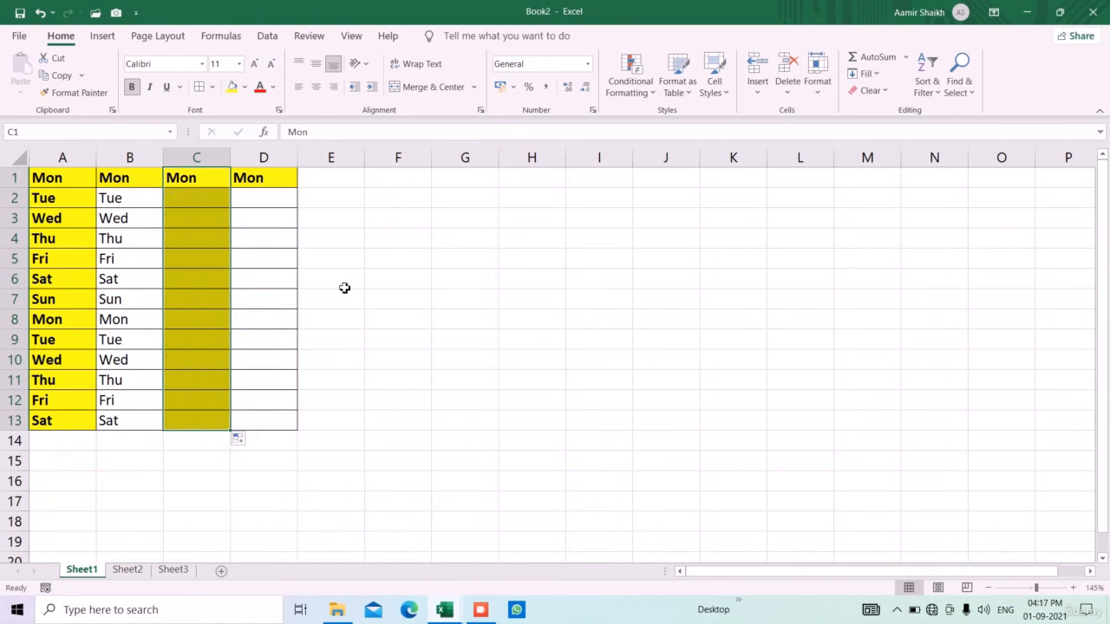
# Fill column D with the day series, trying Fill Weekdays before settling on Fill Days
pyautogui.click(283, 184)
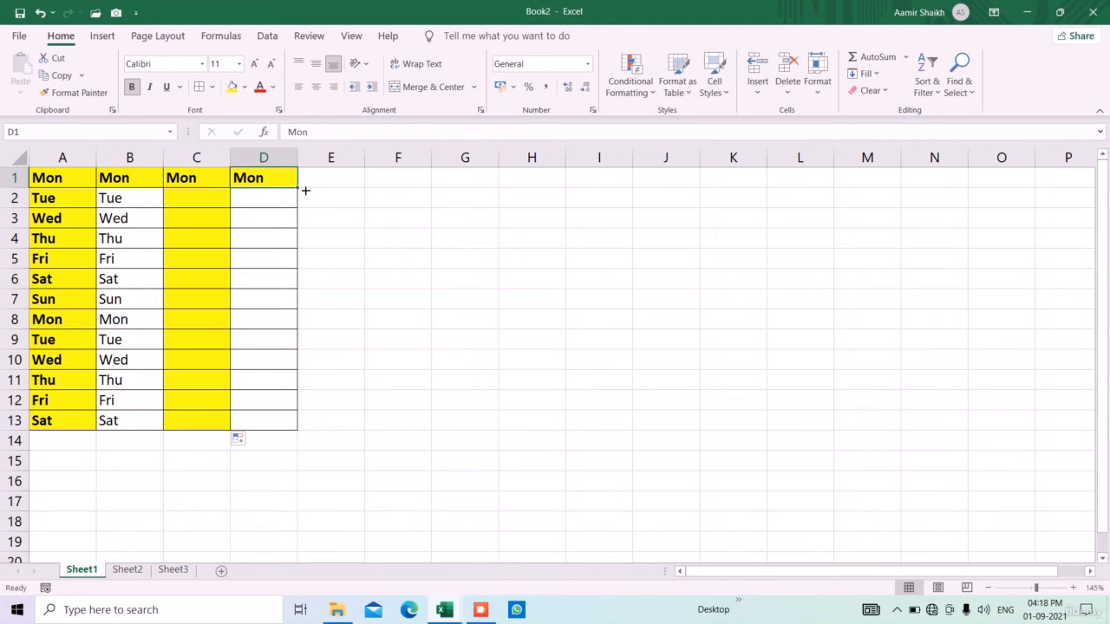
pyautogui.moveTo(298, 188); pyautogui.dragTo(305, 433)
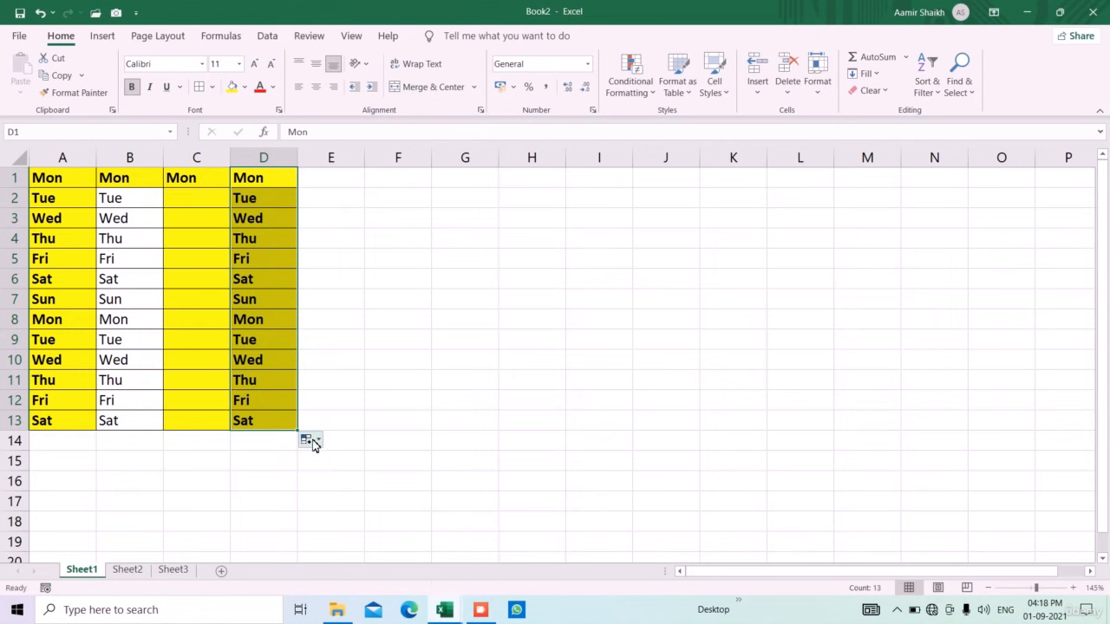
pyautogui.click(313, 441)
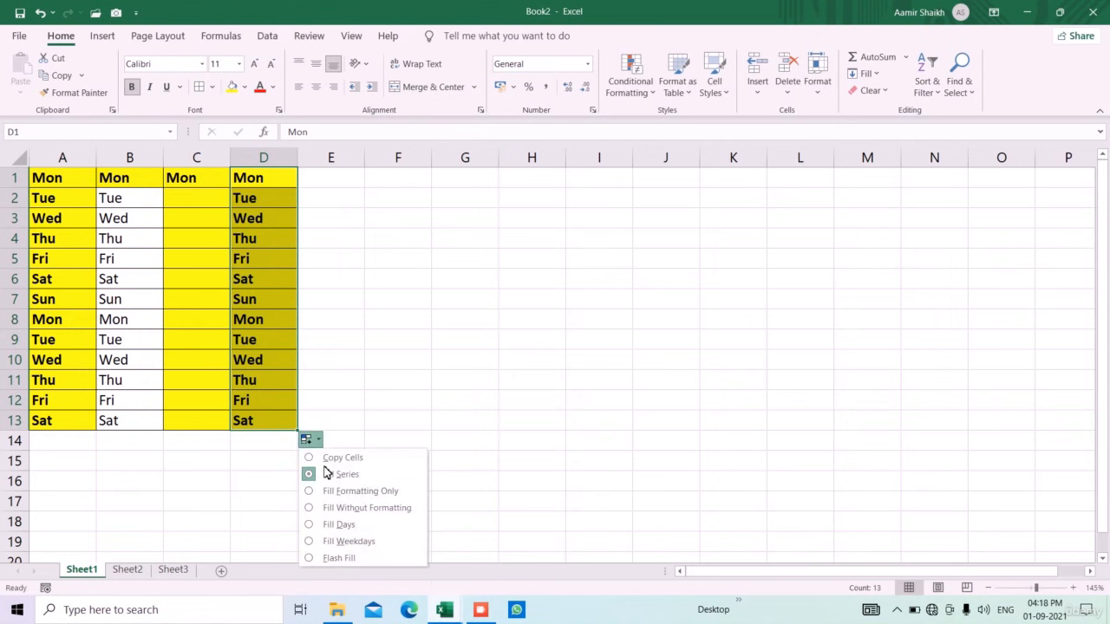
pyautogui.click(350, 541)
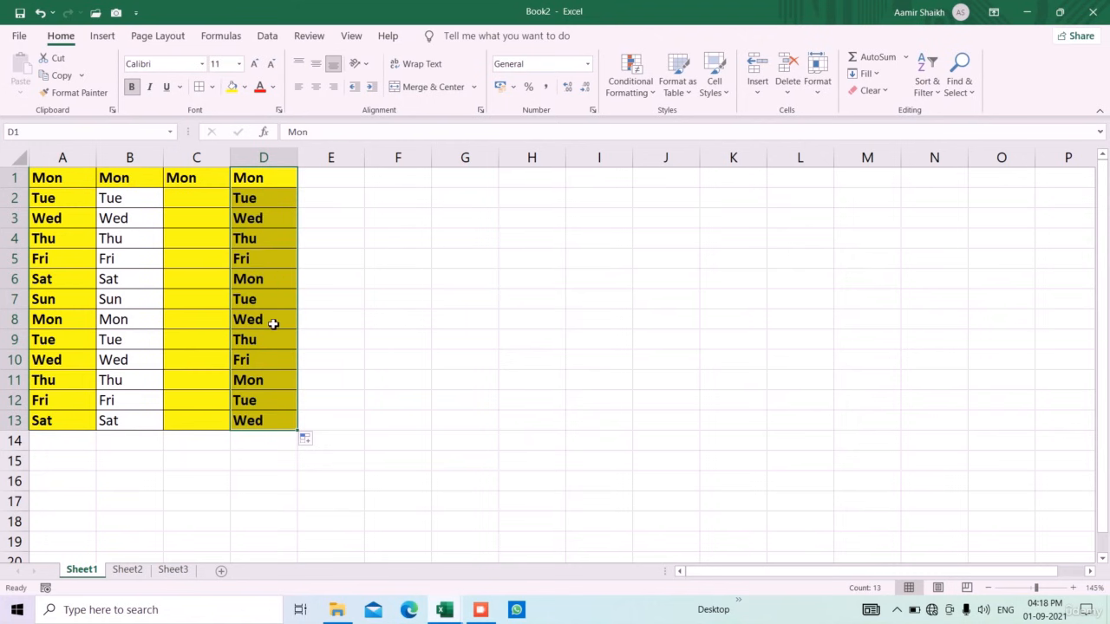
pyautogui.click(314, 440)
pyautogui.click(339, 525)
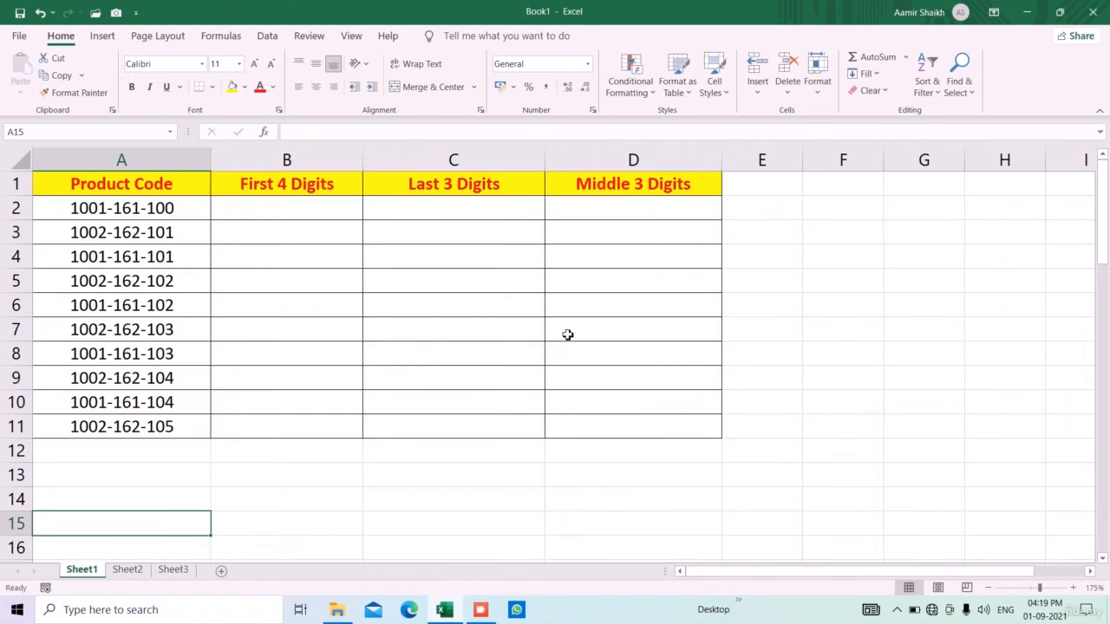
# In Book1, review the Home Fill options including Flash Fill, then select cell B2
pyautogui.click(850, 324)
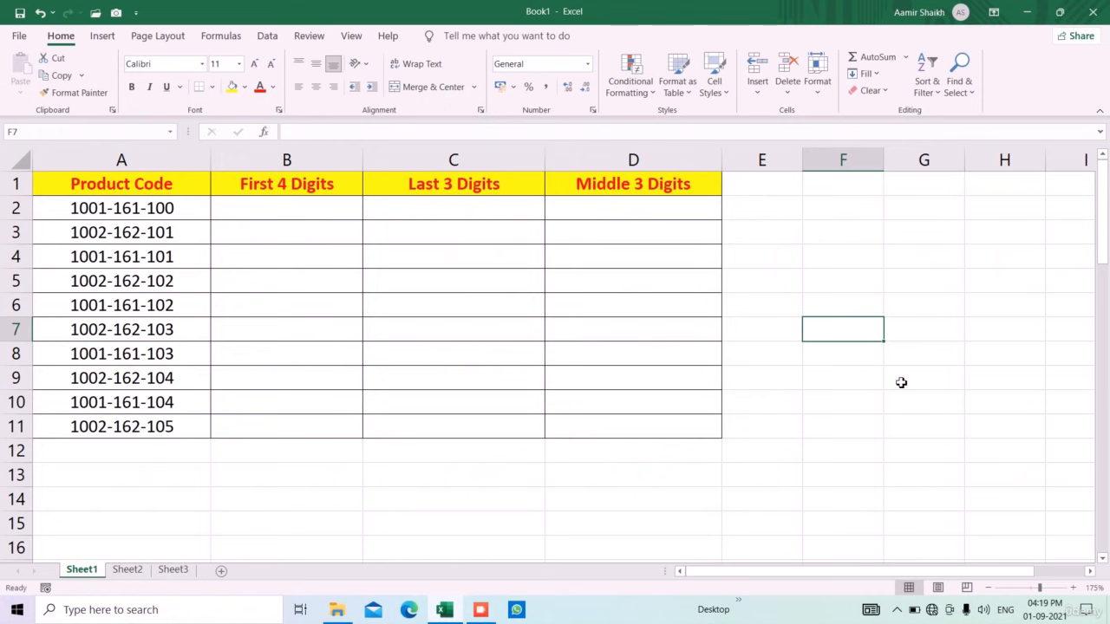
pyautogui.click(870, 73)
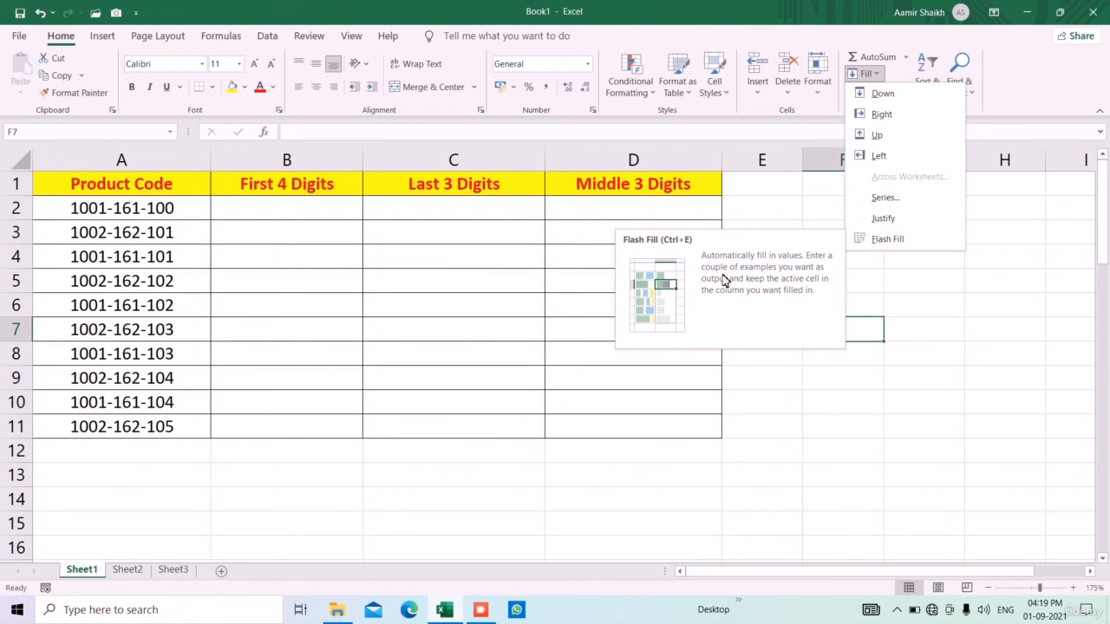
pyautogui.click(820, 389)
pyautogui.click(309, 194)
pyautogui.click(308, 221)
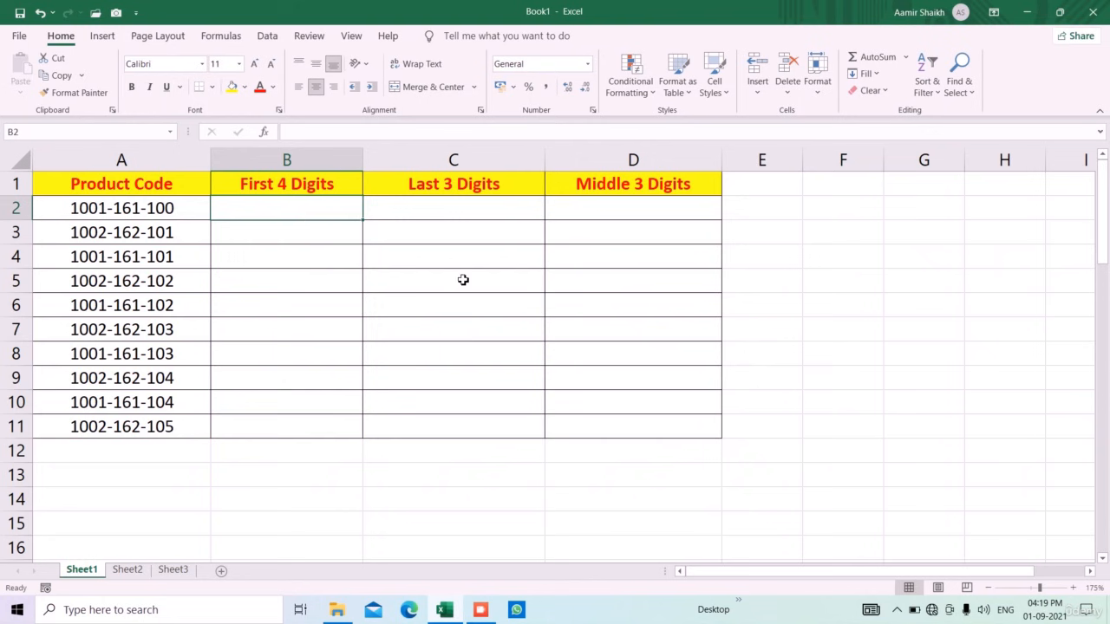
# Enter =LEFT(A2,4) in B2 and copy it down to B11
pyautogui.write('=LEFT(')
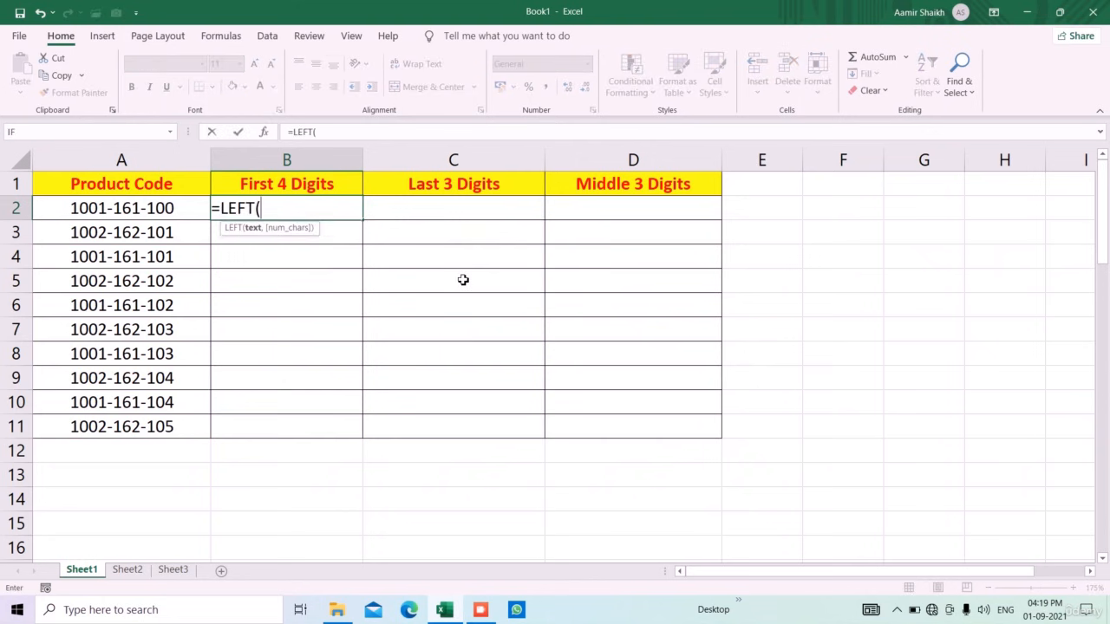
pyautogui.write('A2,4)')
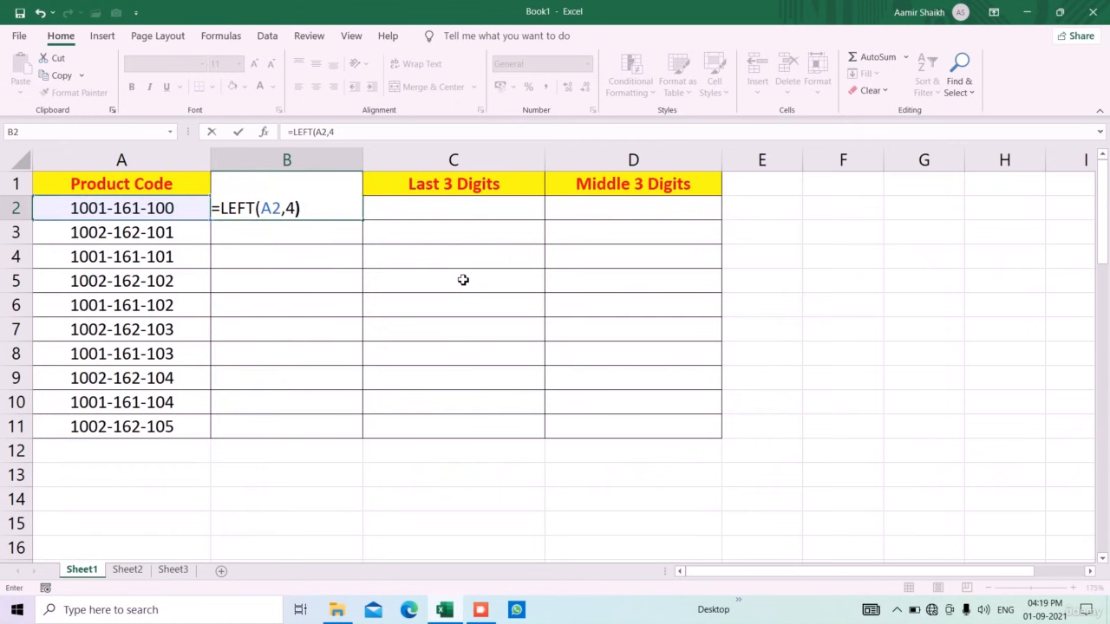
pyautogui.hotkey('ctrl', 'Return')
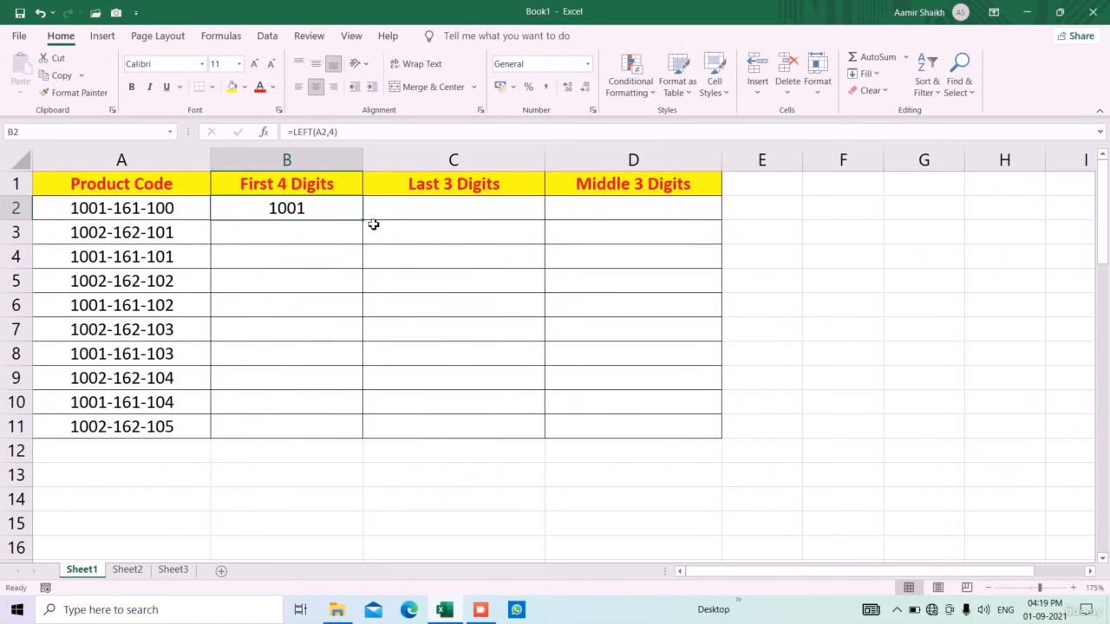
pyautogui.moveTo(364, 220); pyautogui.dragTo(350, 436)
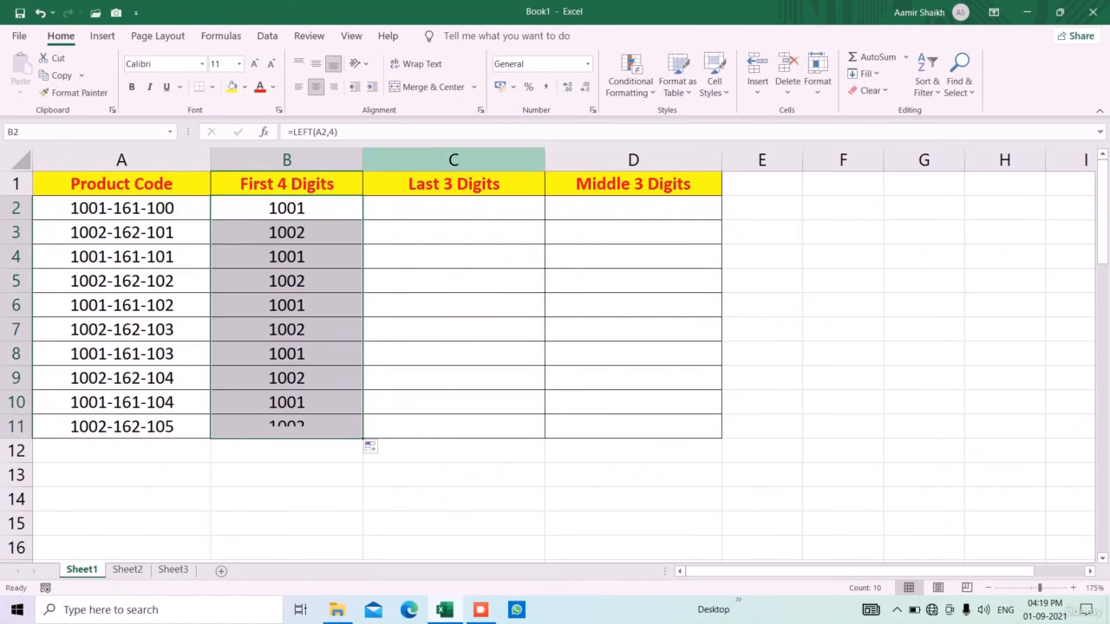
# Enter =RIGHT(A2,3) in C2 and copy it down column C to row 11
pyautogui.click(506, 216)
pyautogui.write('=rig')
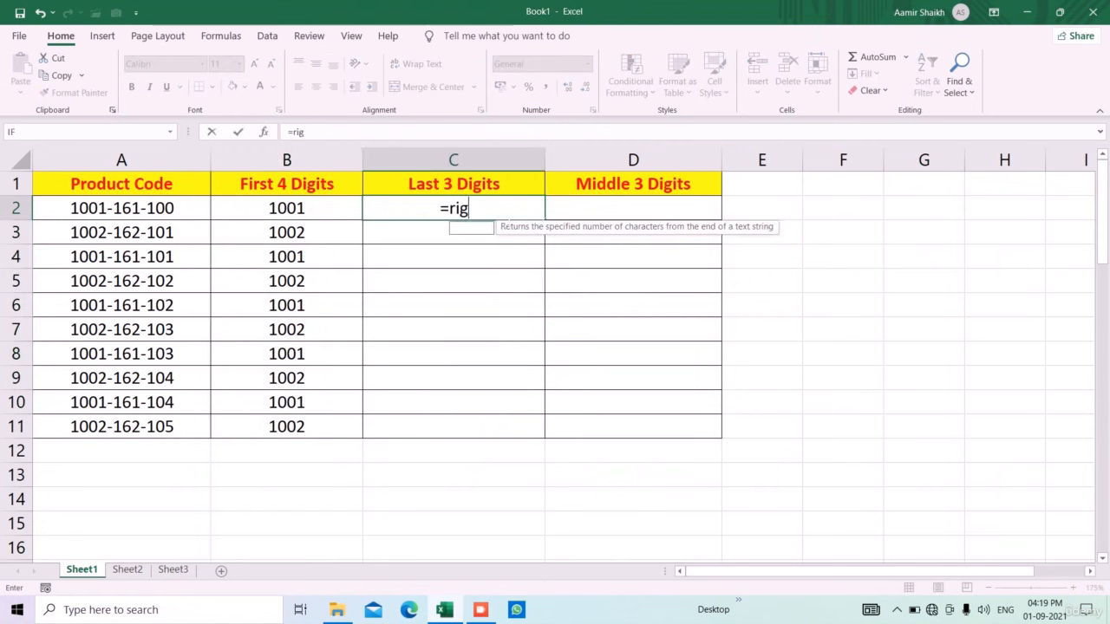
pyautogui.press('Tab')
pyautogui.press('Left')
pyautogui.press('Left')
pyautogui.write(',')
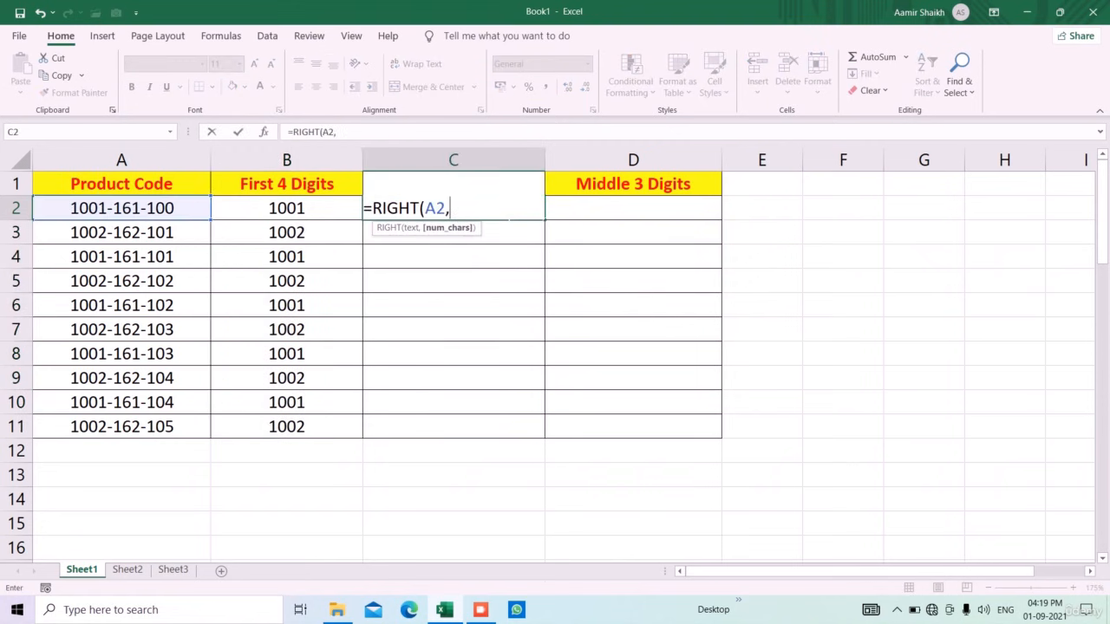
pyautogui.write('3')
pyautogui.press('Return')
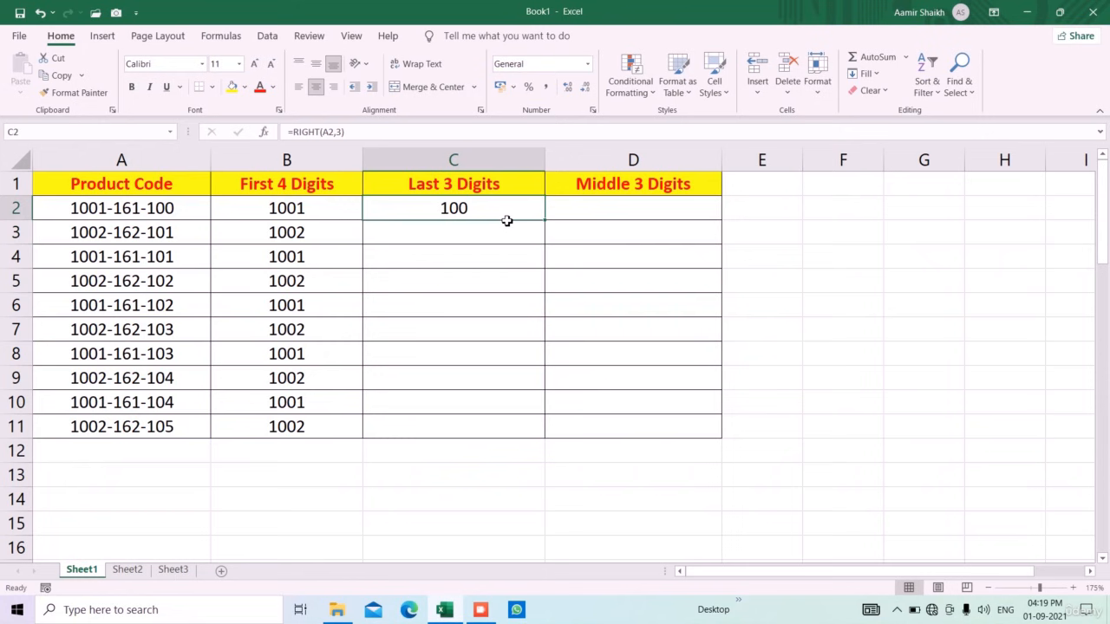
pyautogui.doubleClick(549, 226)
pyautogui.click(638, 220)
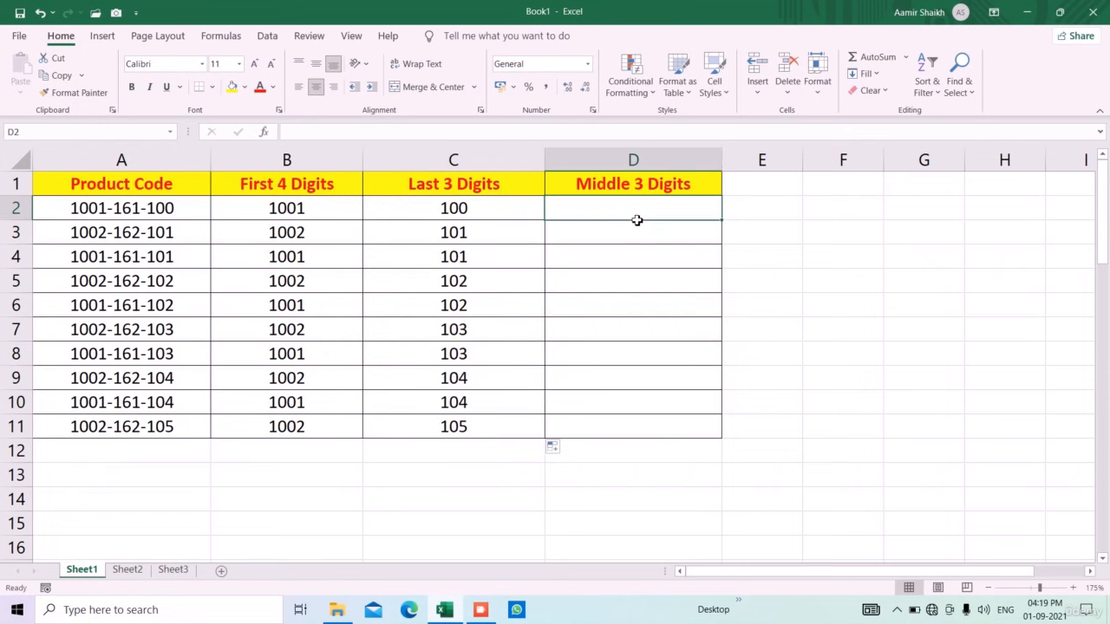
# Enter =MID(A2,6,3) in D2 and copy it to D11, showing 161 or 162
pyautogui.write('=mid')
pyautogui.press('Tab')
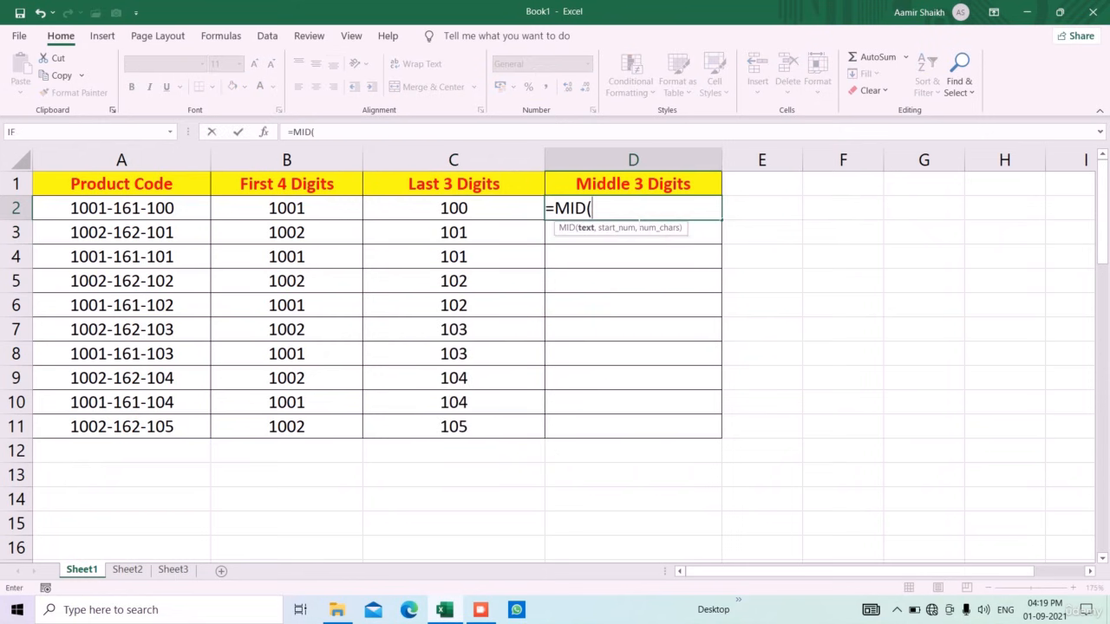
pyautogui.press('Left')
pyautogui.press('Left')
pyautogui.press('Left')
pyautogui.write(',')
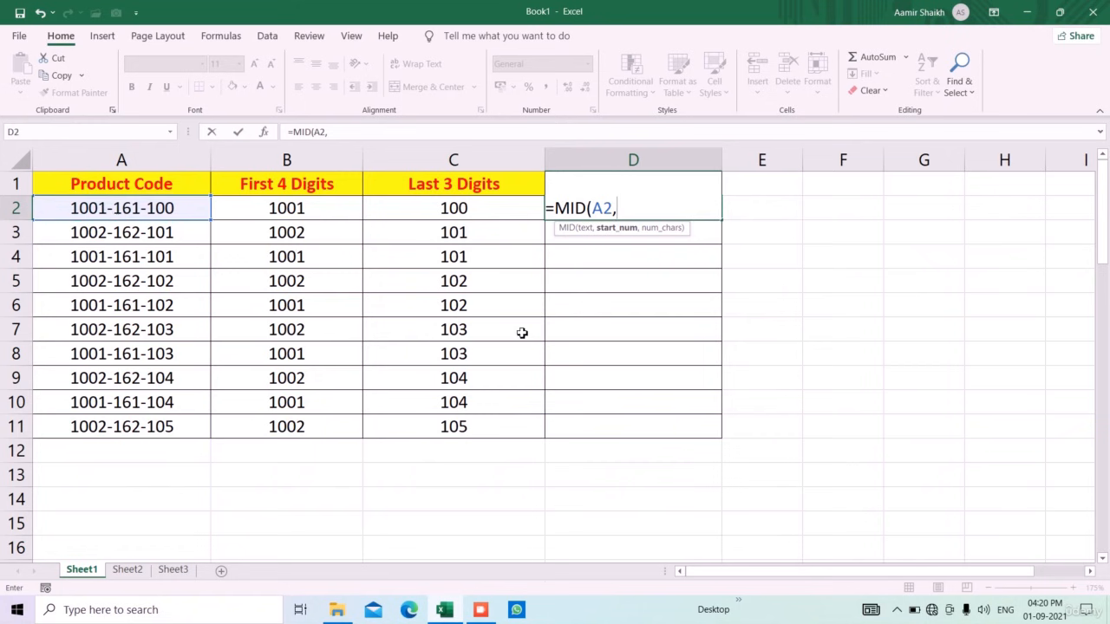
pyautogui.write(',3)')
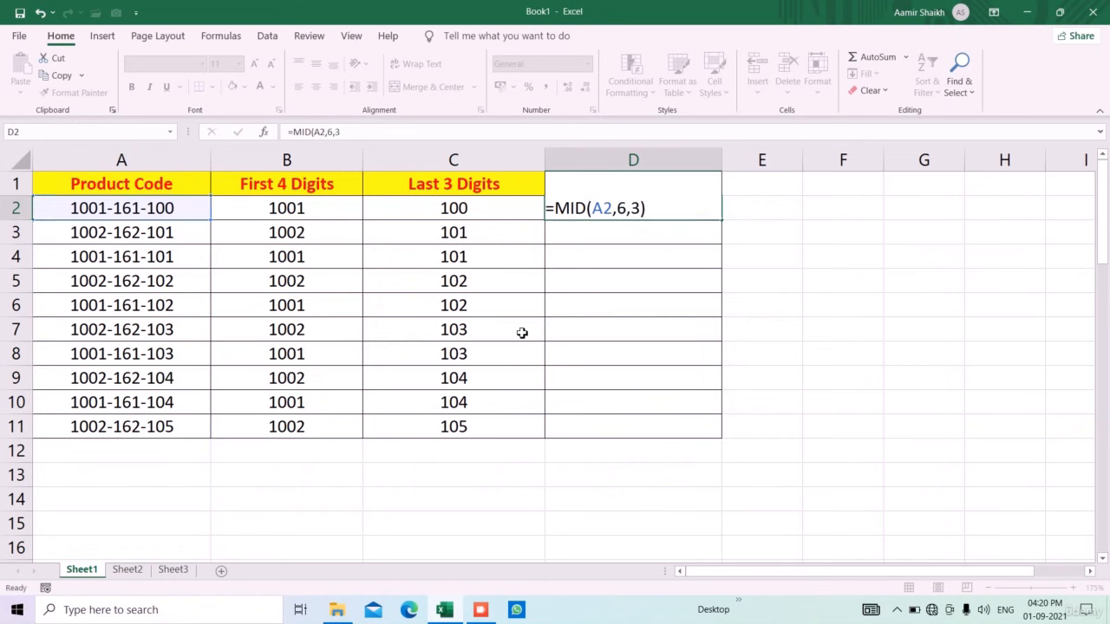
pyautogui.press('Return')
pyautogui.click(699, 219)
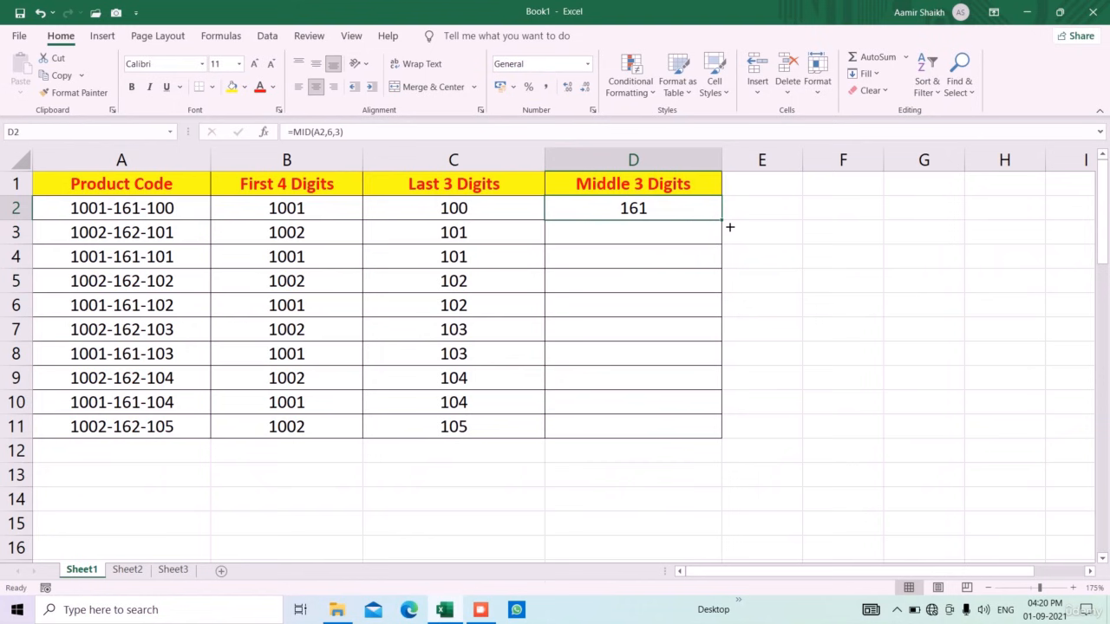
pyautogui.doubleClick(730, 227)
pyautogui.click(467, 483)
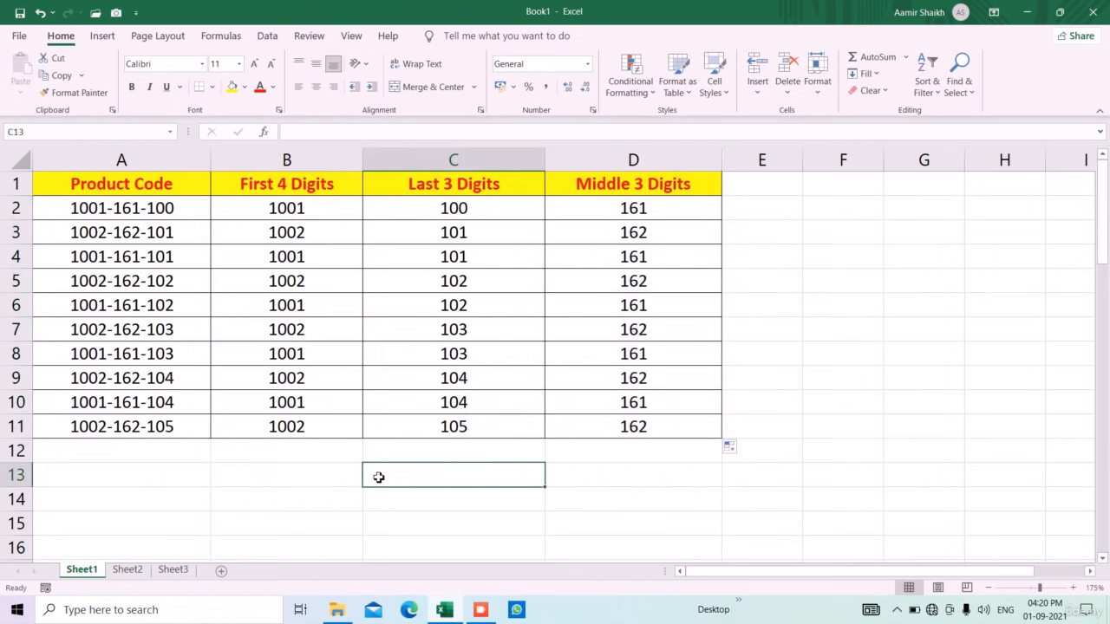
# Enter =LEFT(A27) in B27 and copy it down to row 33 for each day's first letter
pyautogui.scroll(-7, 379, 477)
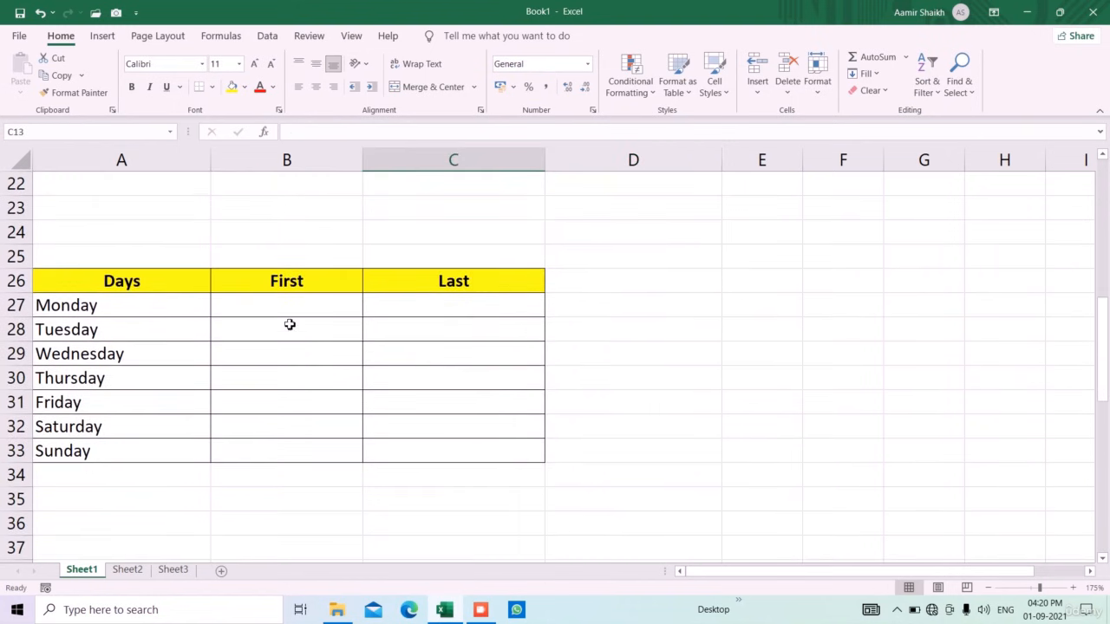
pyautogui.click(291, 305)
pyautogui.write('=le')
pyautogui.press('Tab')
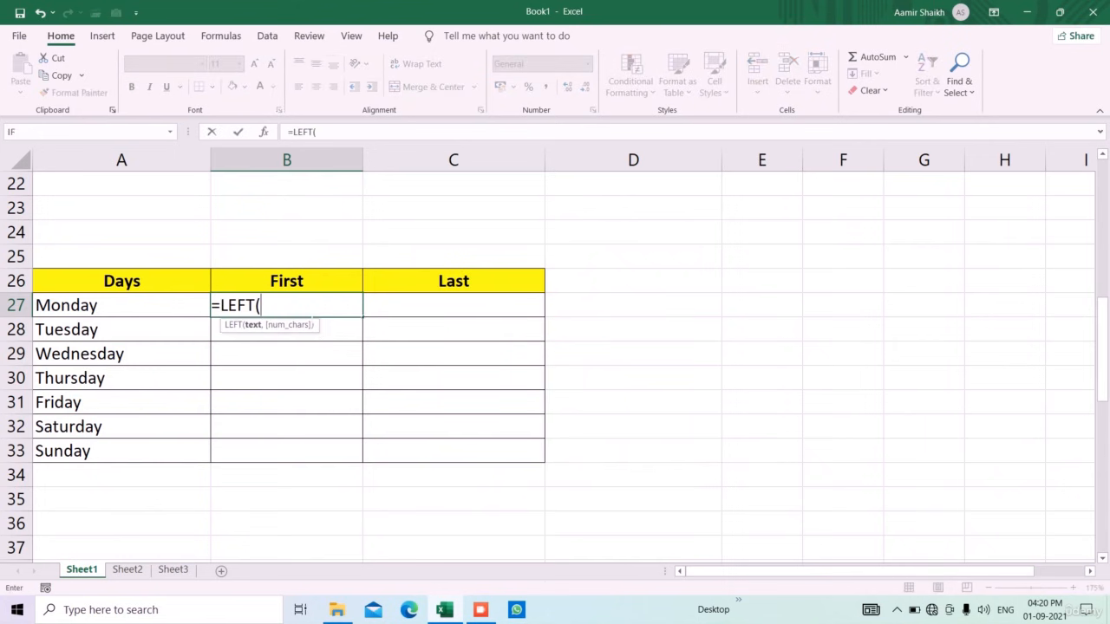
pyautogui.press('Left')
pyautogui.write(')')
pyautogui.press('Return')
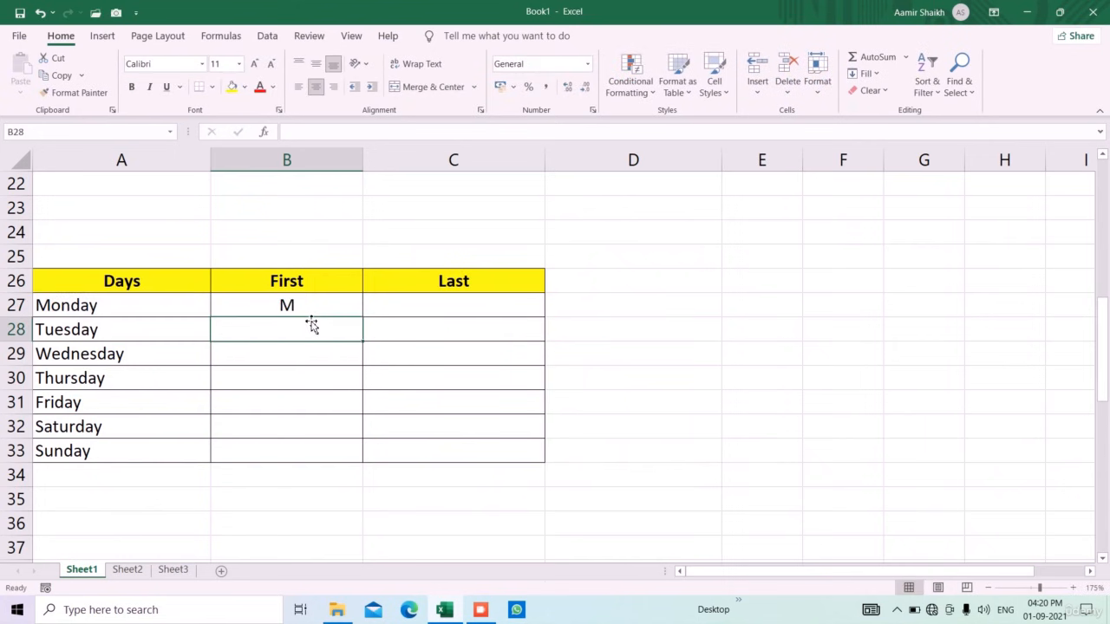
pyautogui.click(334, 310)
pyautogui.moveTo(362, 316); pyautogui.dragTo(379, 462)
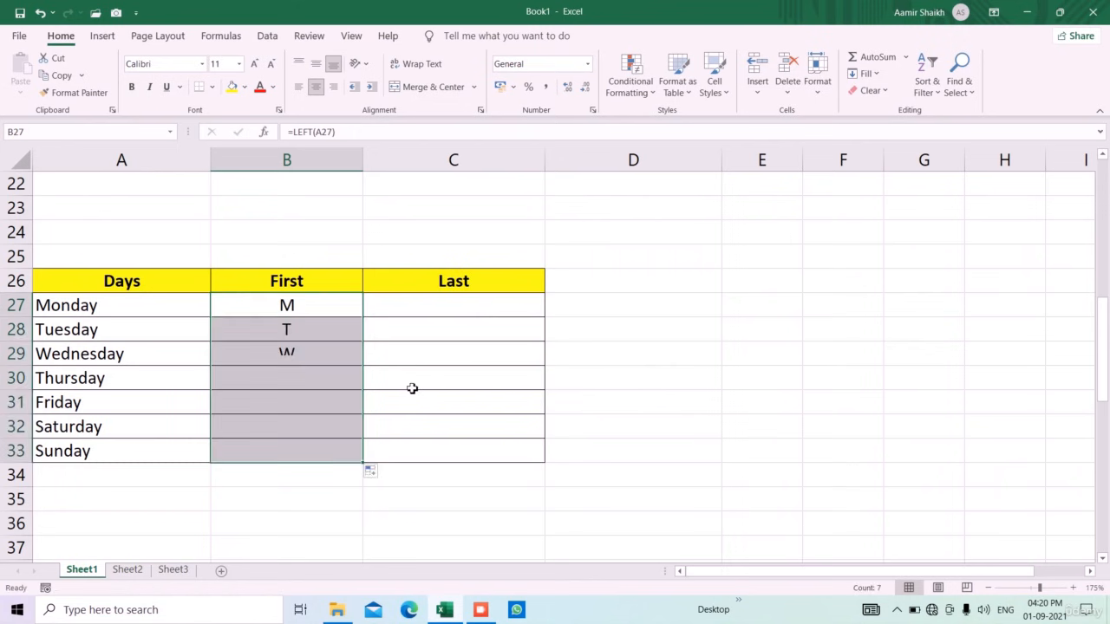
# Enter =RIGHT(A27) in C27 and copy it down to row 33 for each day's last letter
pyautogui.click(452, 302)
pyautogui.write('=righ')
pyautogui.press('Tab')
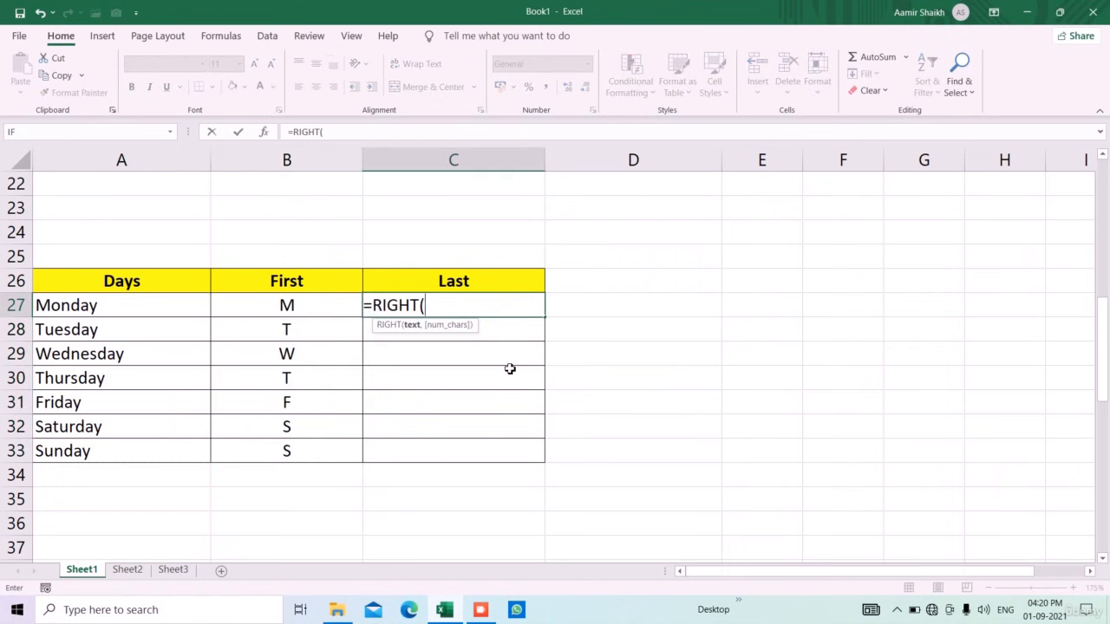
pyautogui.press('Left')
pyautogui.press('Left')
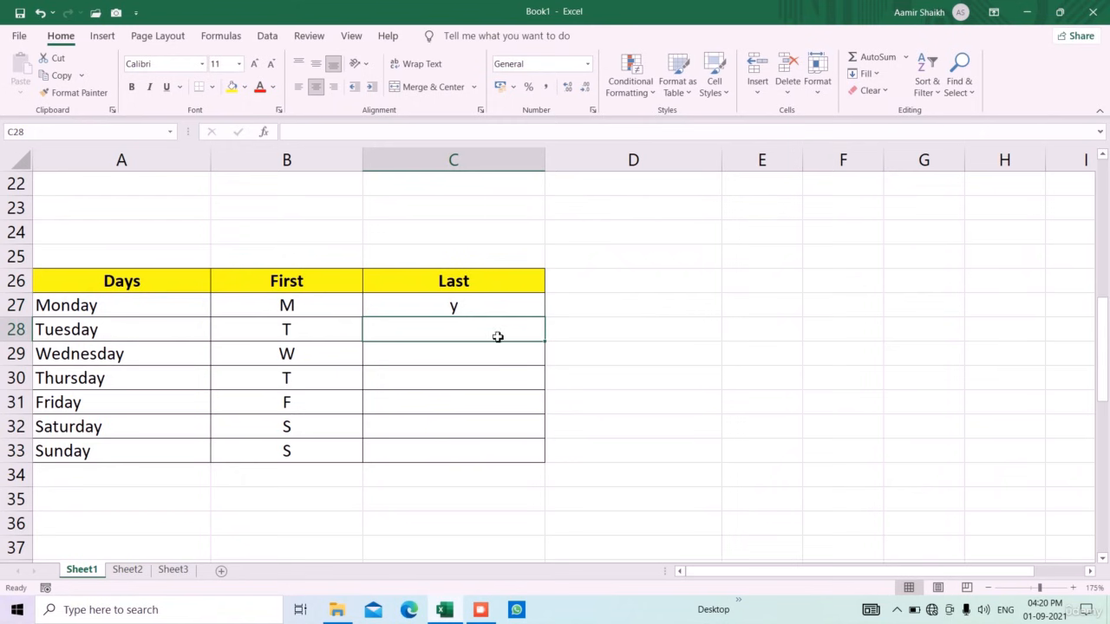
pyautogui.moveTo(553, 319); pyautogui.dragTo(550, 376)
pyautogui.click(533, 313)
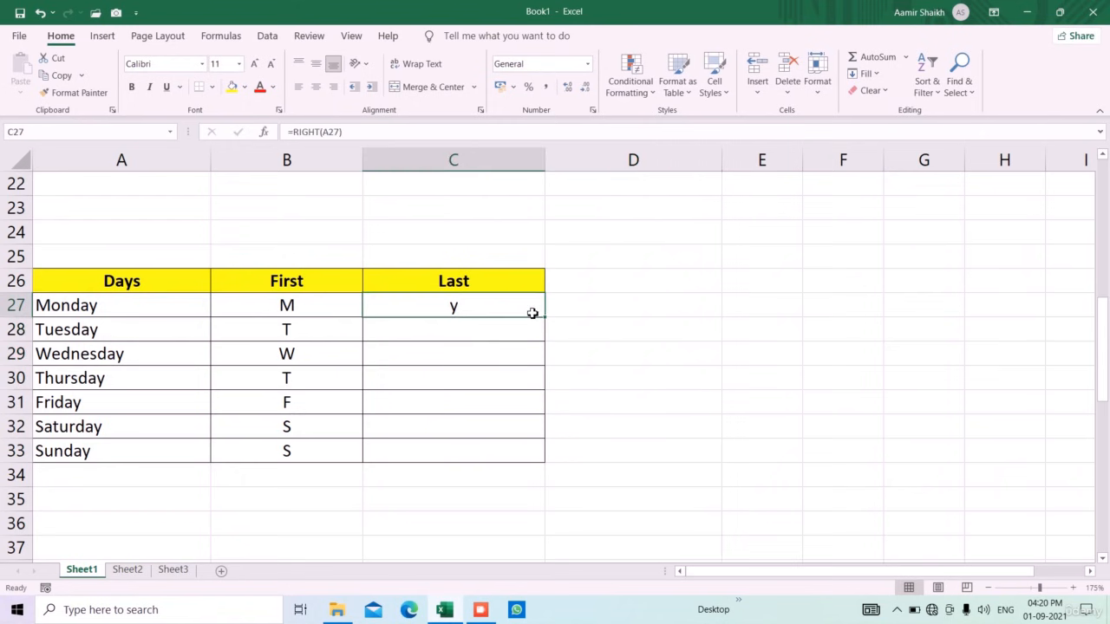
pyautogui.moveTo(549, 320); pyautogui.dragTo(546, 460)
pyautogui.click(422, 529)
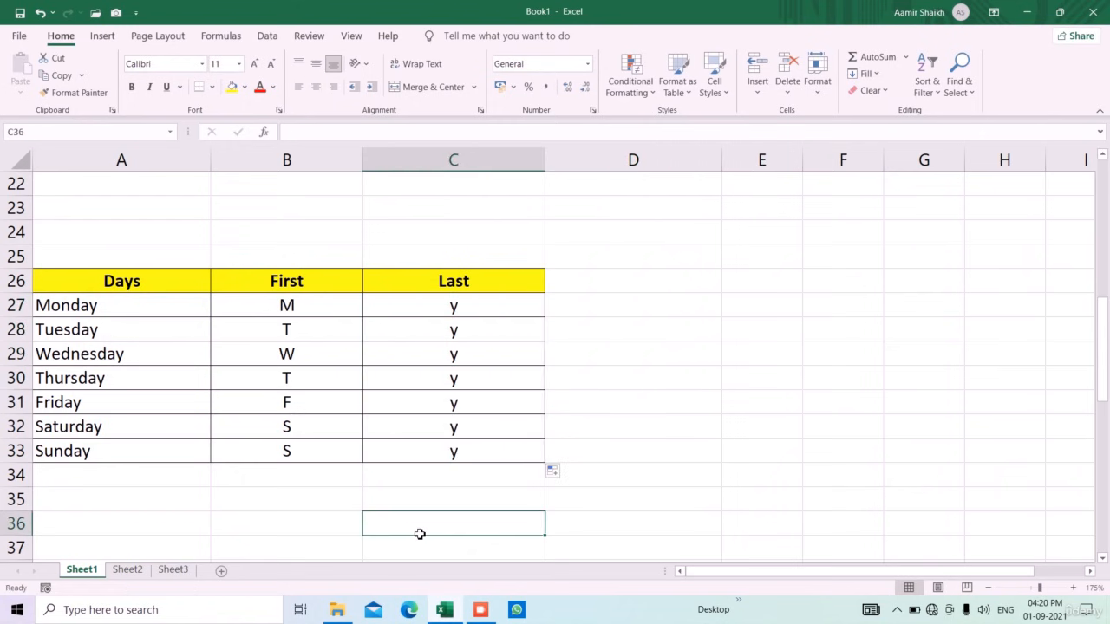
# Enter =CONCATENATE(A51,B51) in C51 and copy it down to row 56
pyautogui.scroll(-6, 419, 488)
pyautogui.scroll(-2, 419, 488)
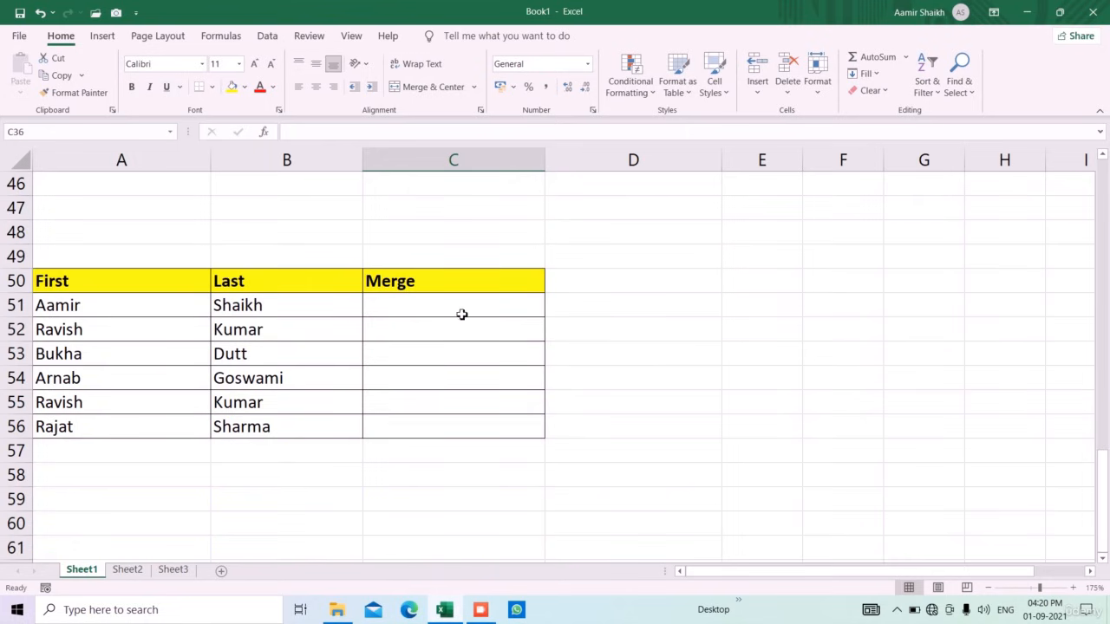
pyautogui.click(428, 316)
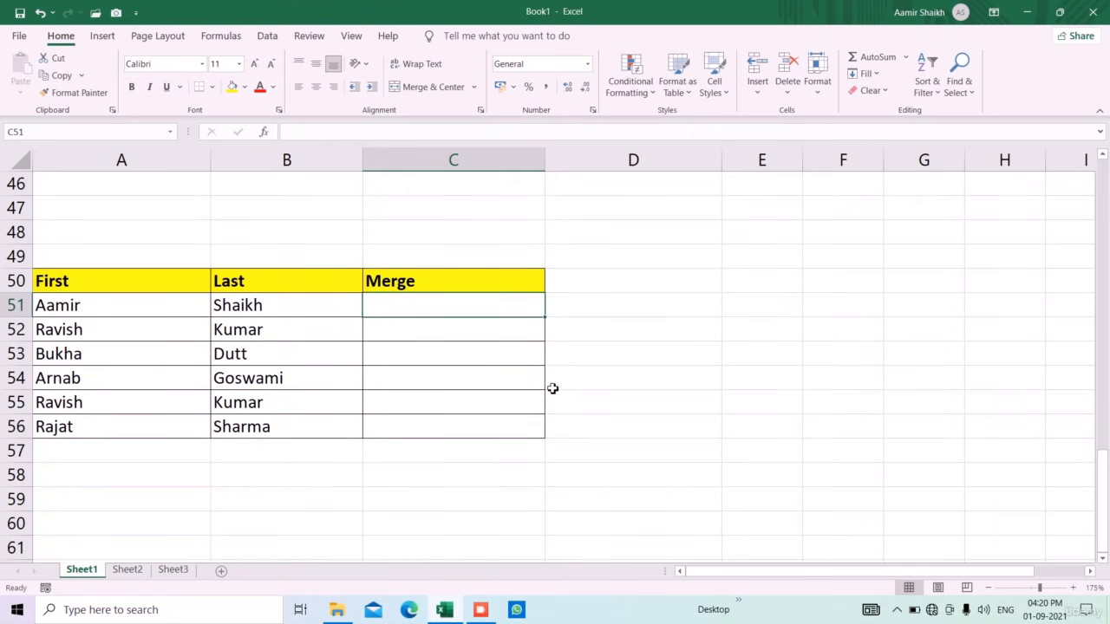
pyautogui.write('=conc')
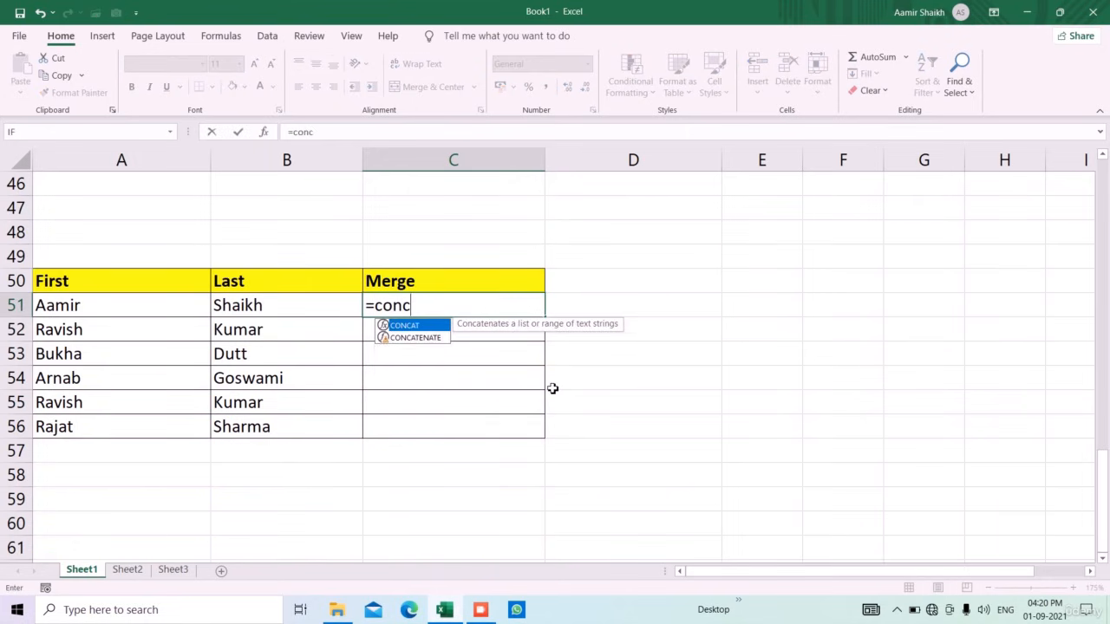
pyautogui.press('Down')
pyautogui.press('Tab')
pyautogui.press('Left')
pyautogui.press('Left')
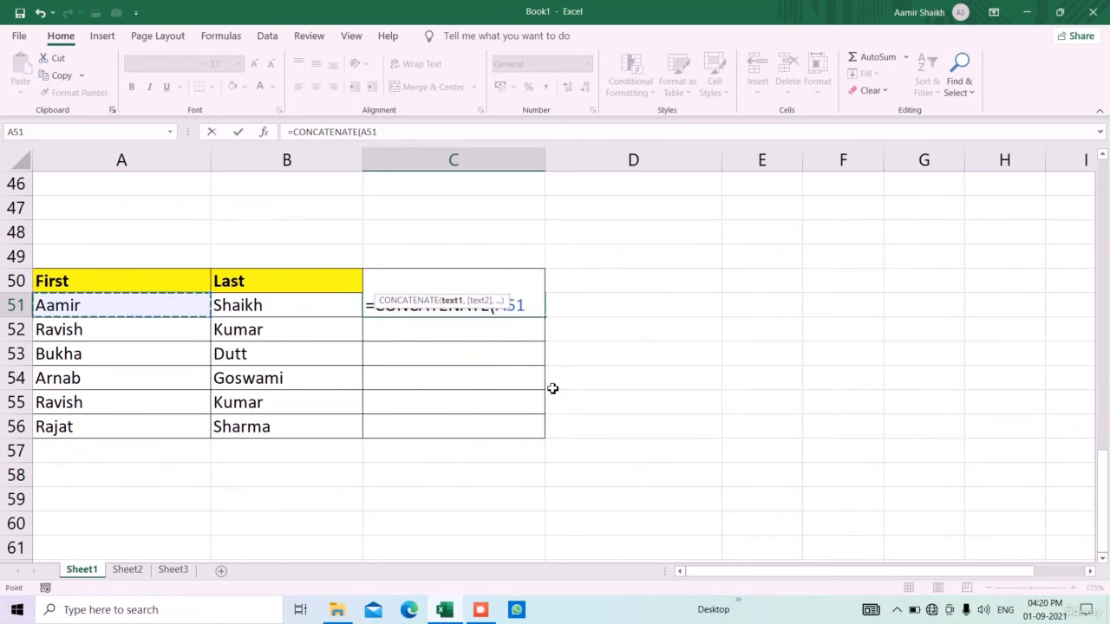
pyautogui.write(',')
pyautogui.press('Left')
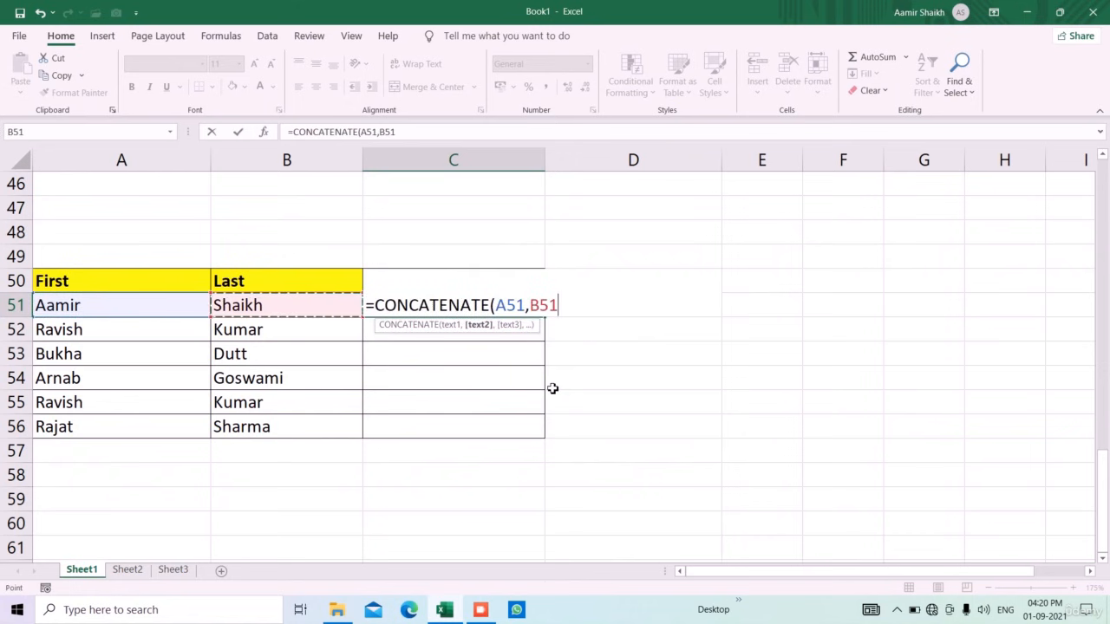
pyautogui.write(')')
pyautogui.press('Return')
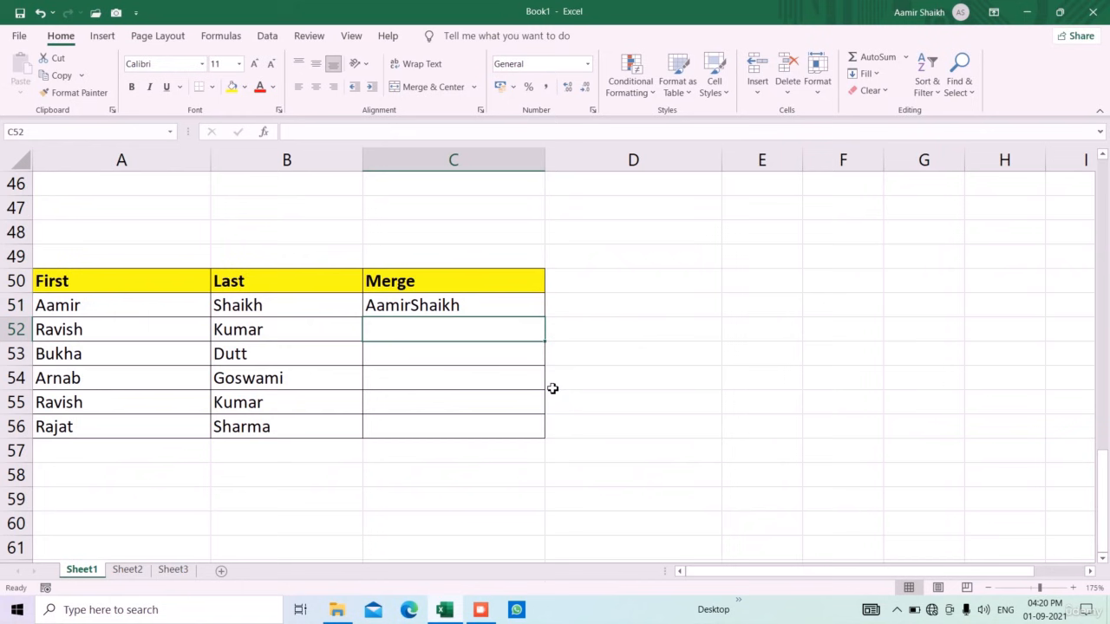
pyautogui.click(543, 314)
pyautogui.moveTo(550, 321); pyautogui.dragTo(546, 446)
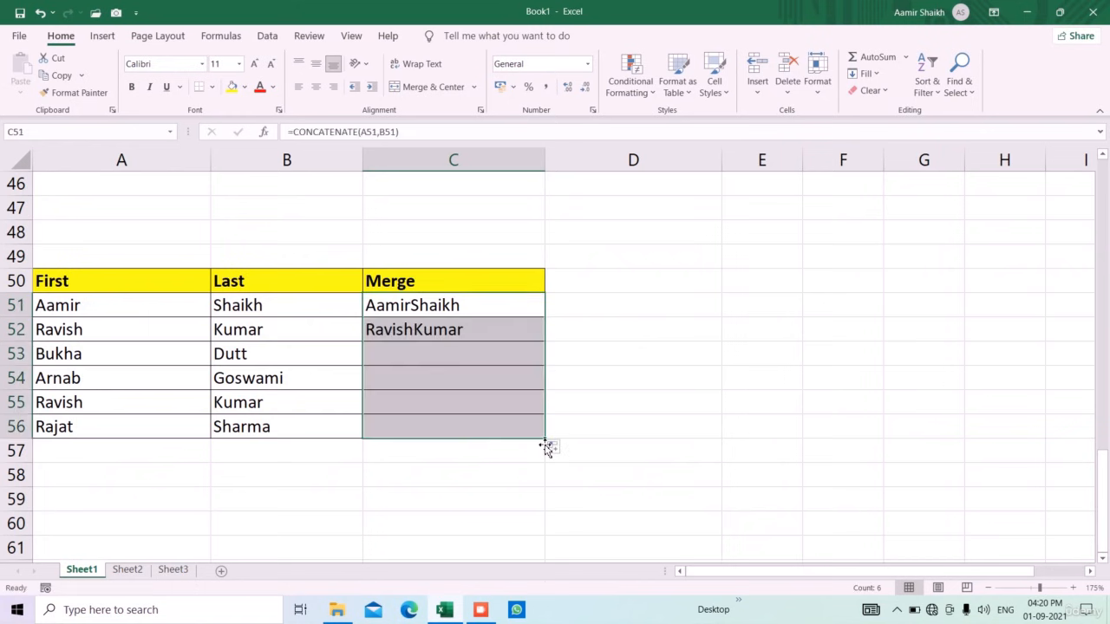
# Change C51 to =CONCATENATE(A51," ",B51) and copy the spaced version down to C56
pyautogui.click(416, 309)
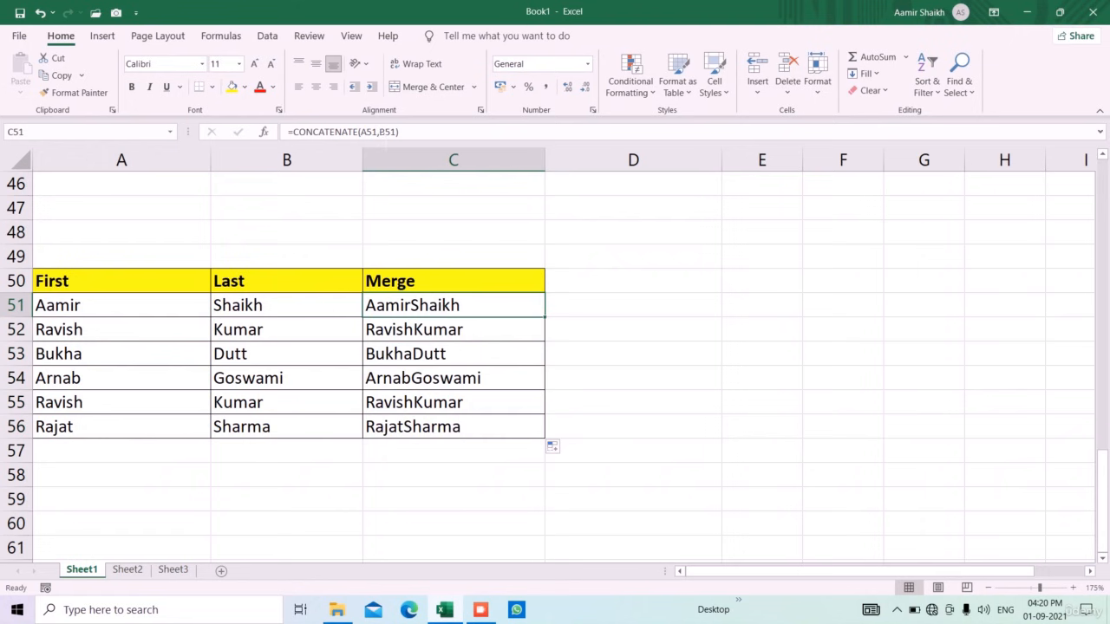
pyautogui.click(376, 132)
pyautogui.press('Right')
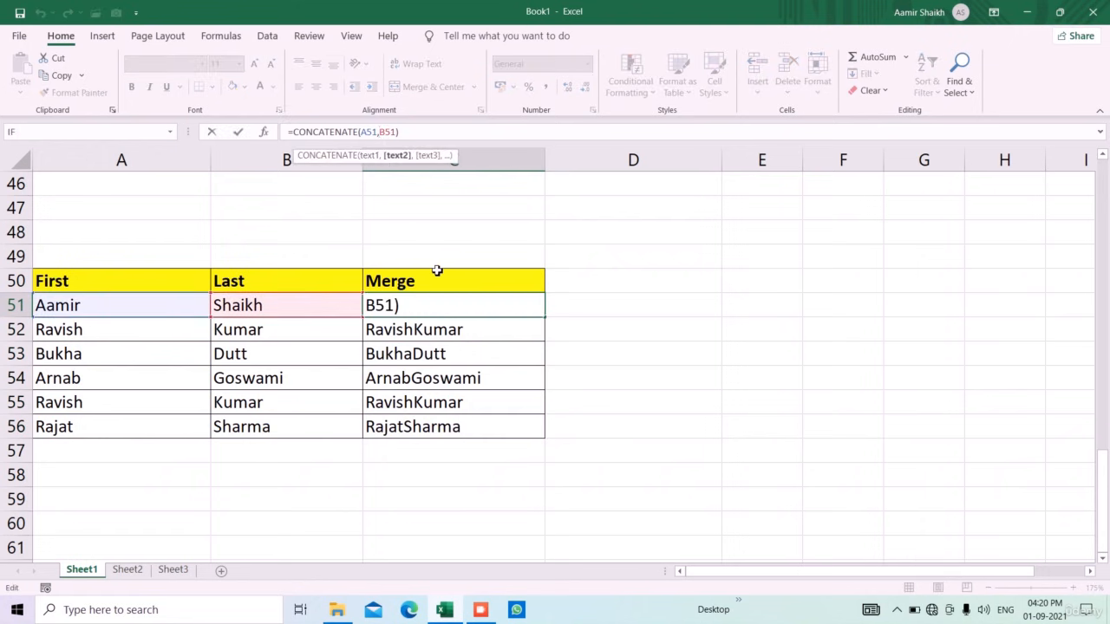
pyautogui.write('" ",')
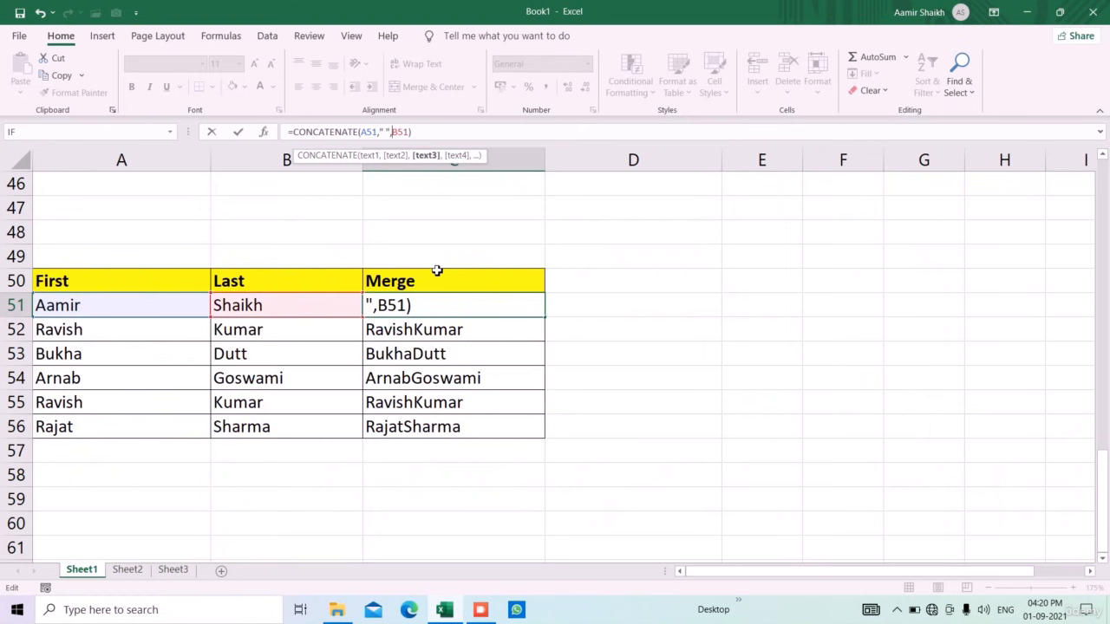
pyautogui.press('Return')
pyautogui.click(482, 313)
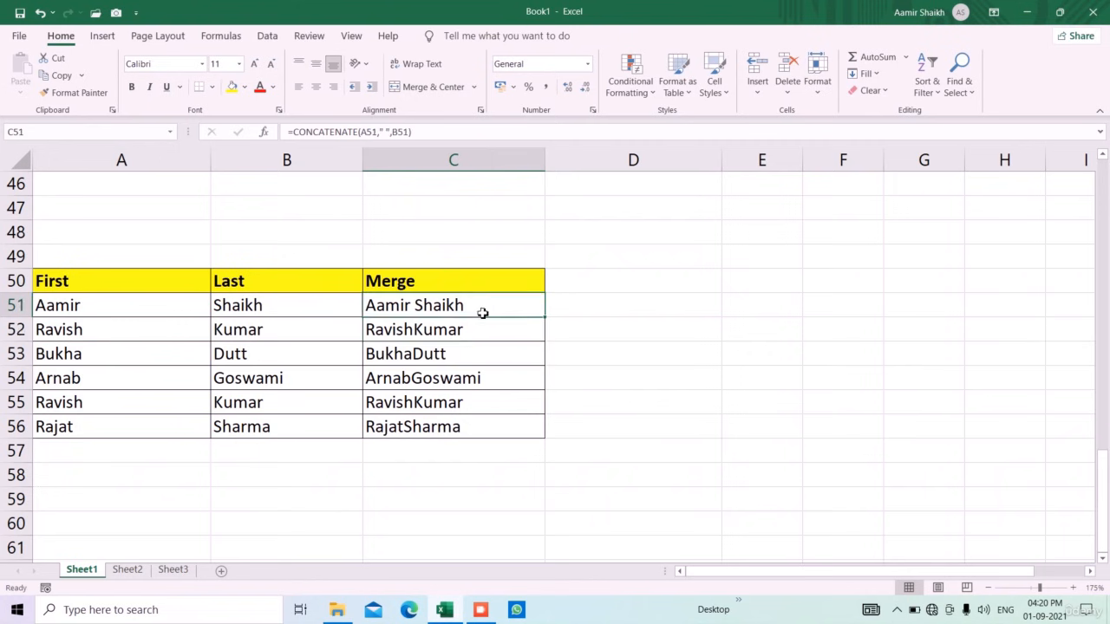
pyautogui.moveTo(551, 320); pyautogui.dragTo(547, 449)
# Clear the formula results in C51:C56, B27:C33 and B2:D11
pyautogui.press('Delete')
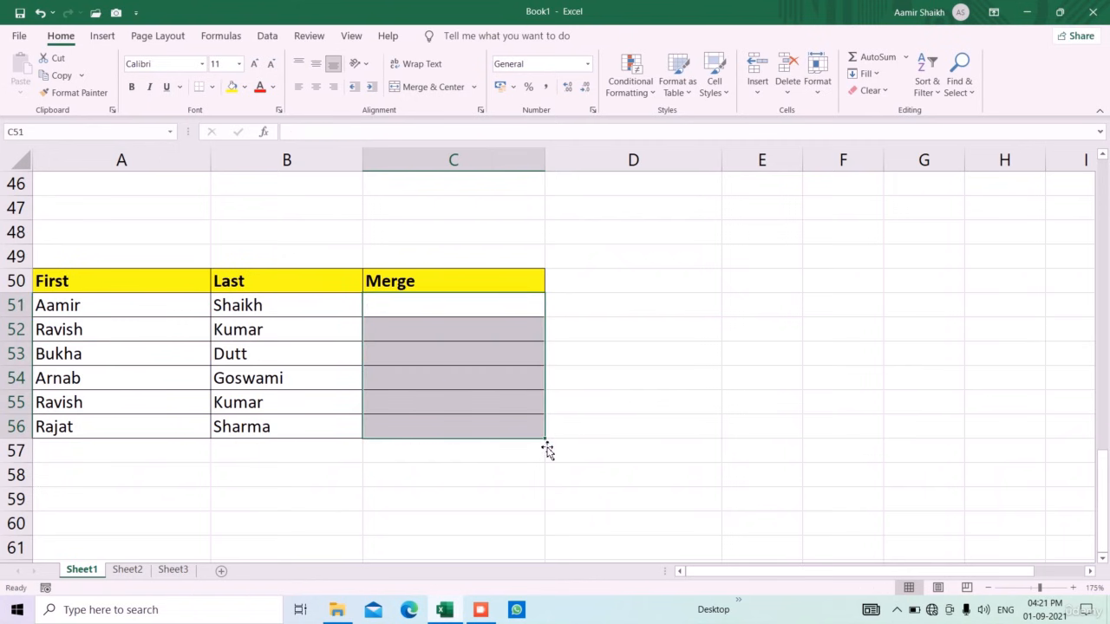
pyautogui.scroll(7, 541, 451)
pyautogui.moveTo(288, 243); pyautogui.dragTo(506, 381)
pyautogui.press('Delete')
pyautogui.scroll(6, 493, 414)
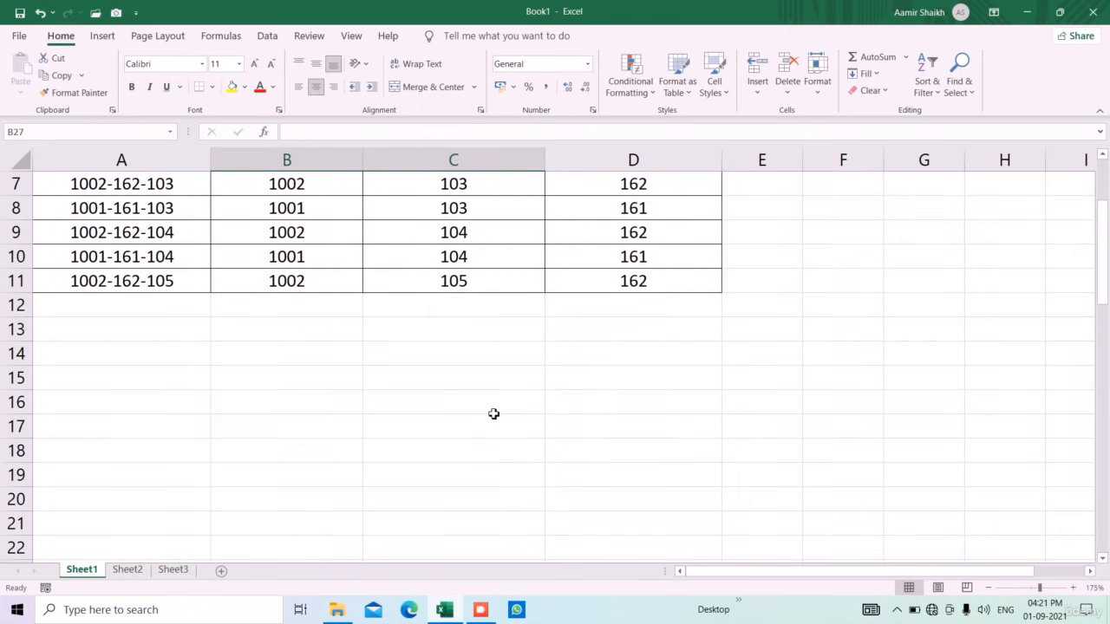
pyautogui.scroll(2, 493, 414)
pyautogui.moveTo(319, 216); pyautogui.dragTo(612, 424)
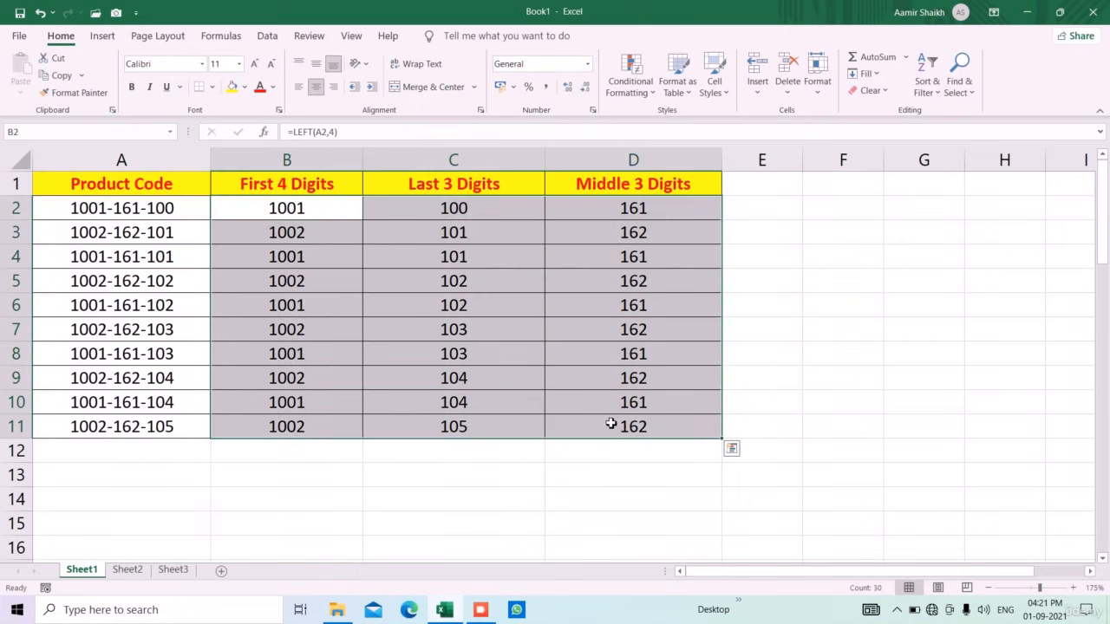
pyautogui.press('Delete')
pyautogui.click(387, 486)
# Type 1001 in B2 as an example and Flash Fill the rest of First 4 Digits
pyautogui.click(317, 219)
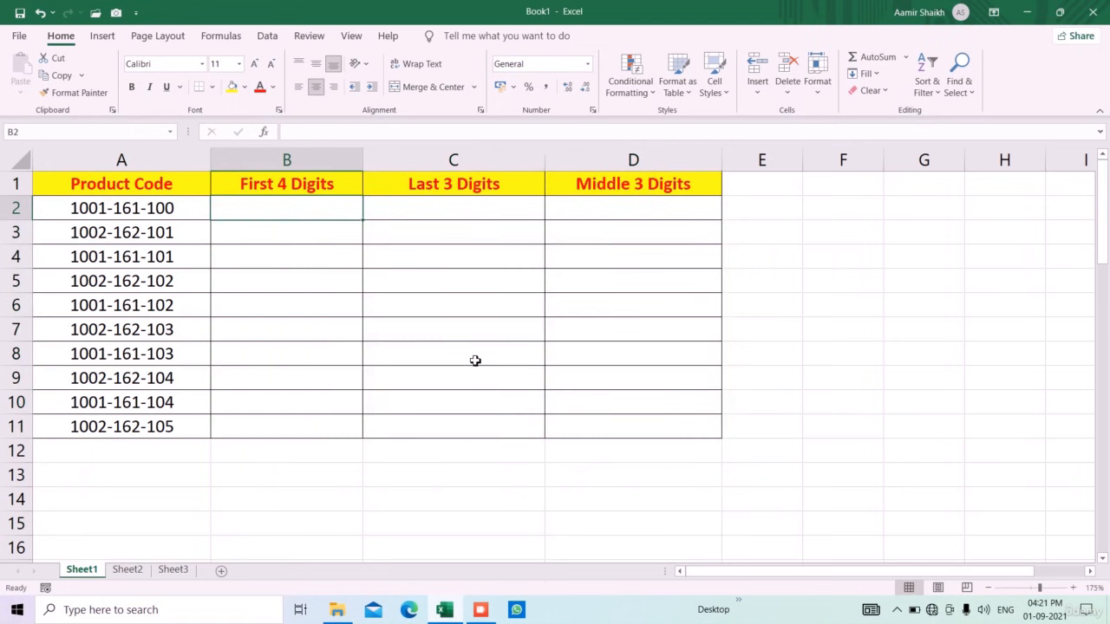
pyautogui.write('1001')
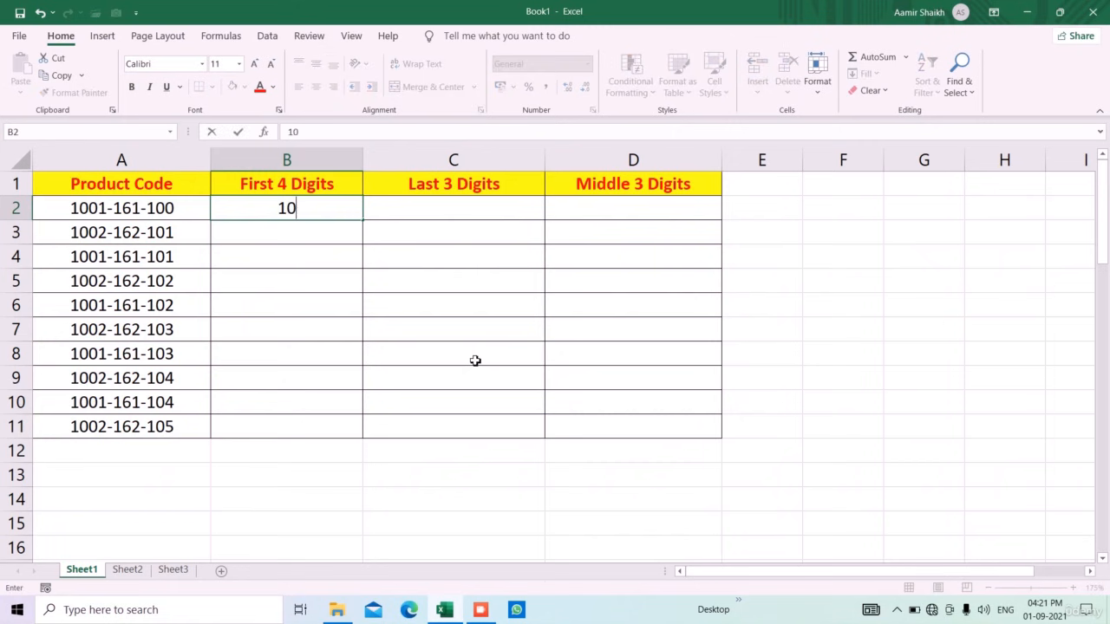
pyautogui.press('Return')
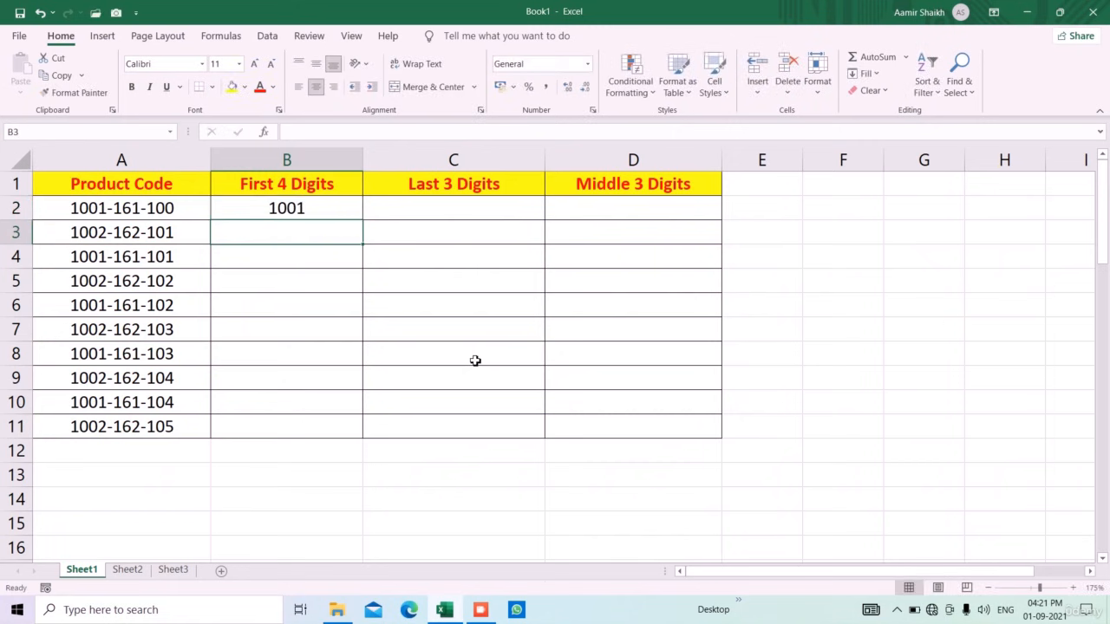
pyautogui.hotkey('ctrl', 'e')
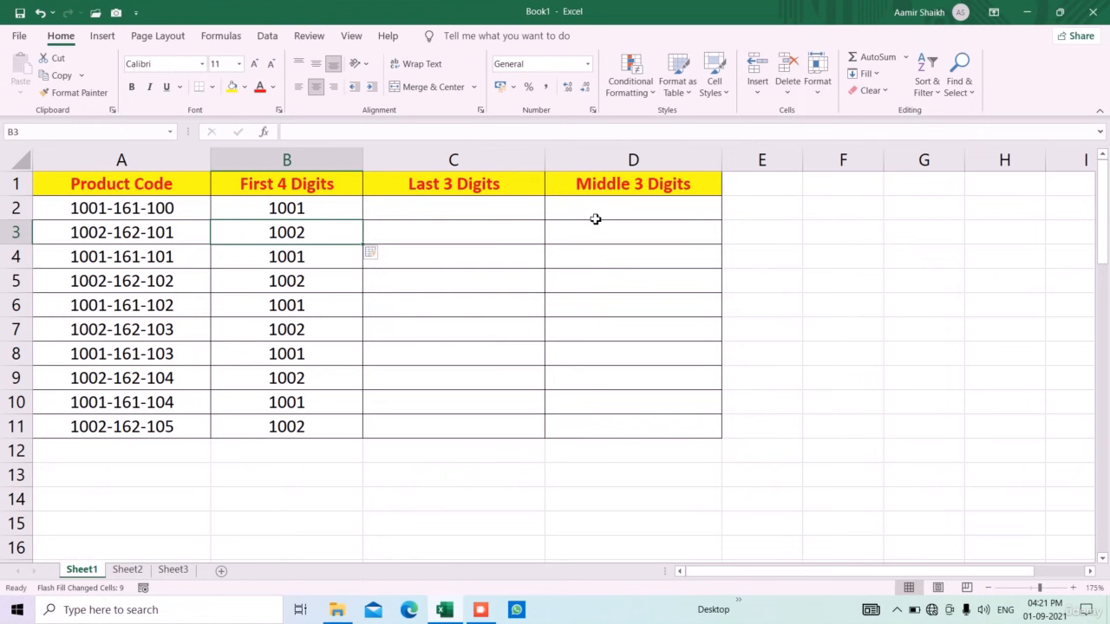
# Flash Fill Last 3 Digits from examples 100 and 101, undoing the wrong first attempt
pyautogui.click(497, 209)
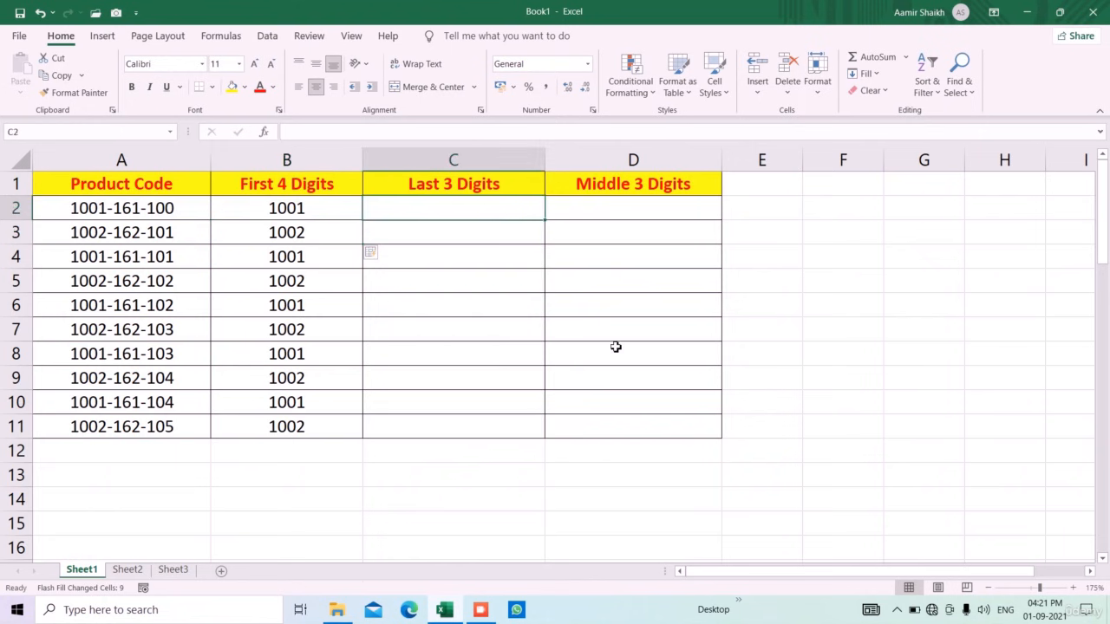
pyautogui.write('100')
pyautogui.press('Return')
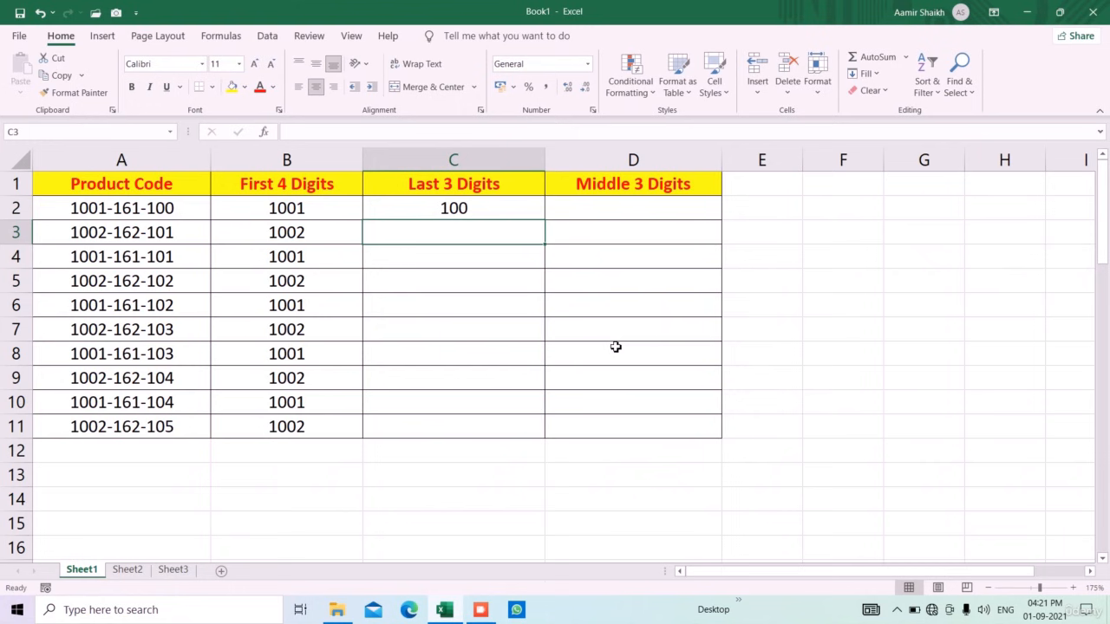
pyautogui.hotkey('ctrl', 'e')
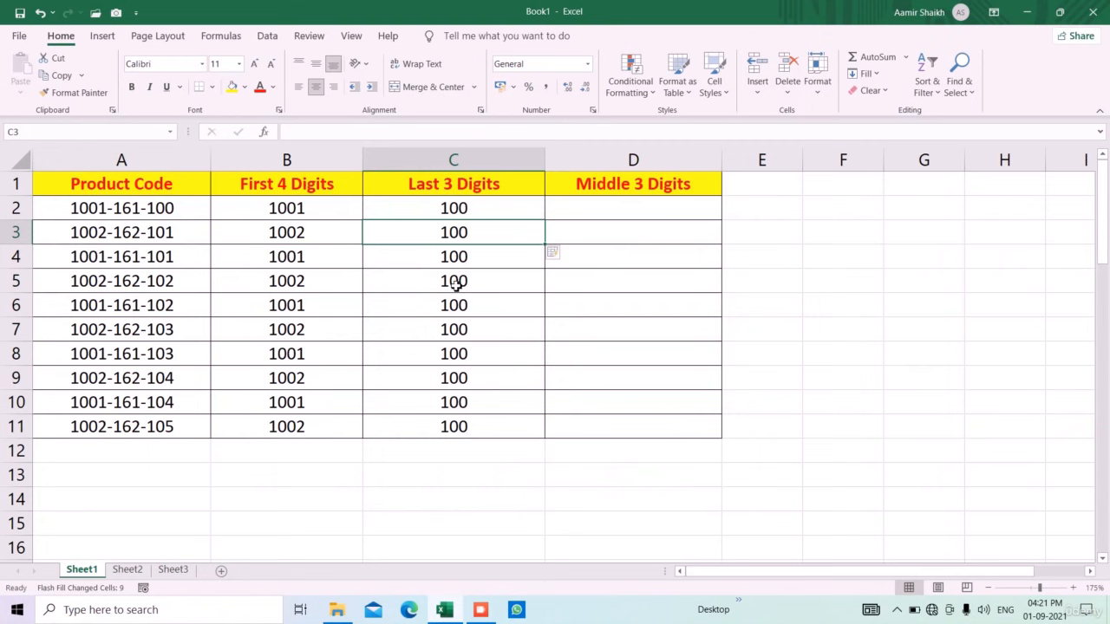
pyautogui.hotkey('ctrl', 'shift', 'Down')
pyautogui.hotkey('ctrl', 'z')
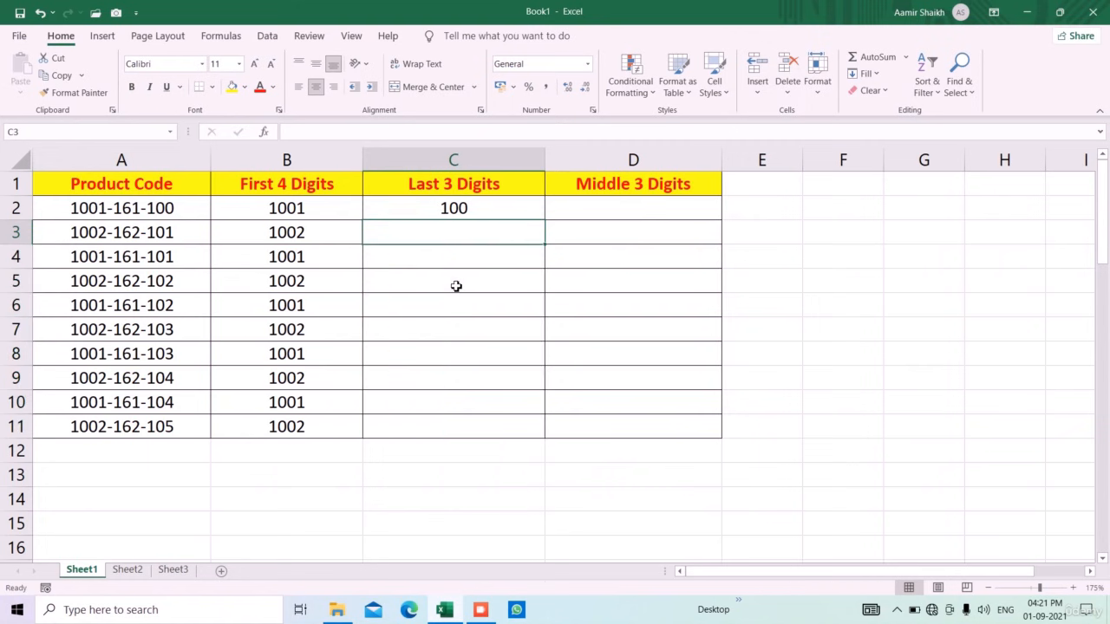
pyautogui.write('101')
pyautogui.press('Return')
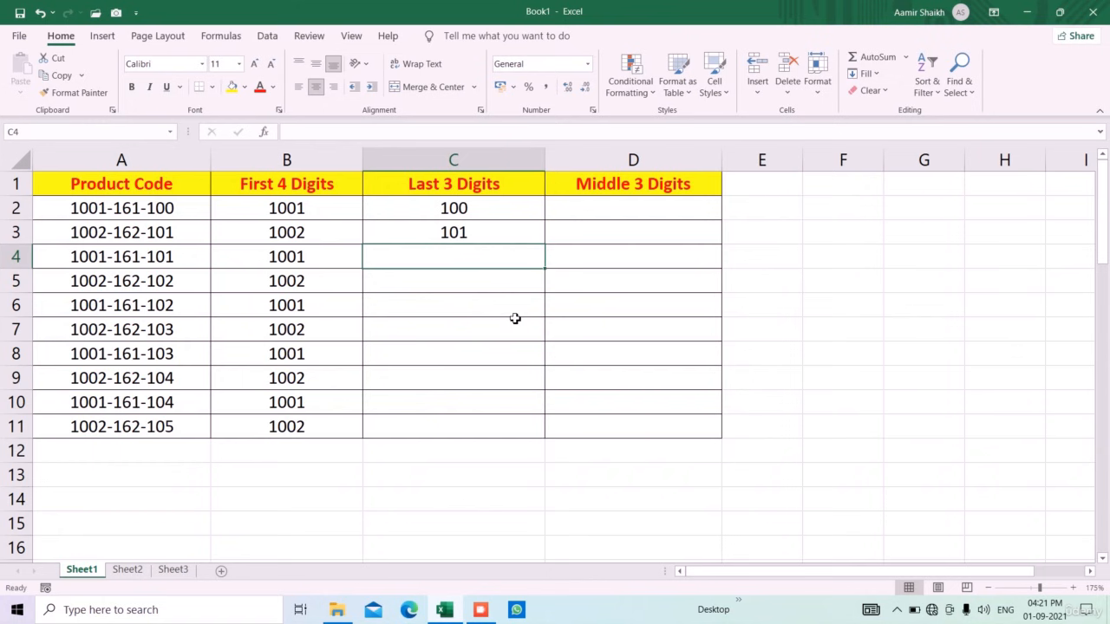
pyautogui.hotkey('ctrl', 'e')
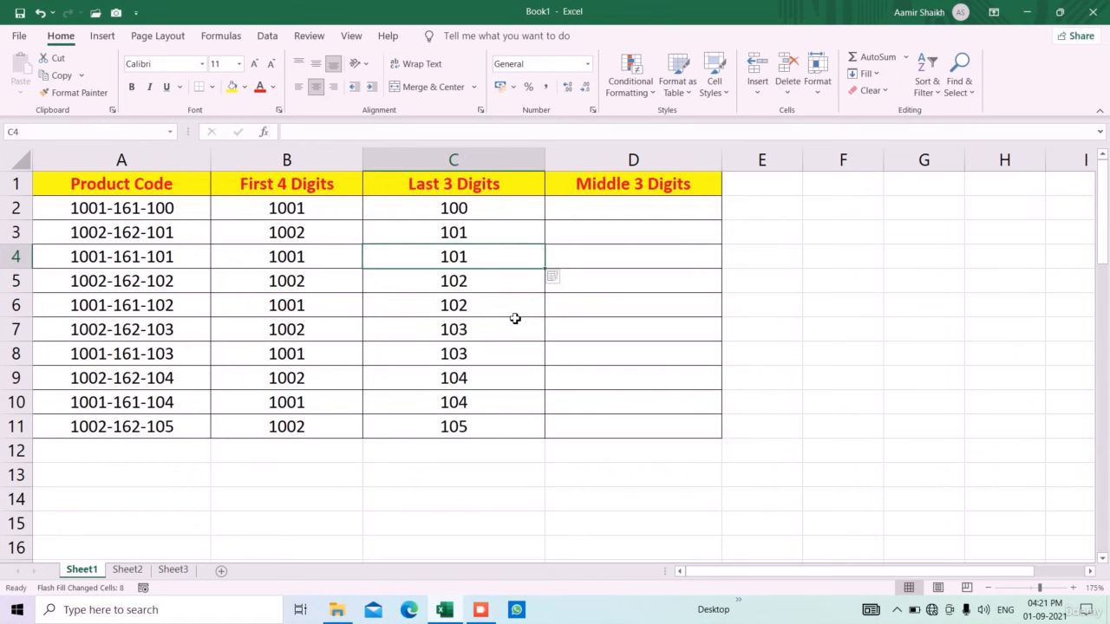
# Type 161 in D2 and Flash Fill the Middle 3 Digits column
pyautogui.click(623, 219)
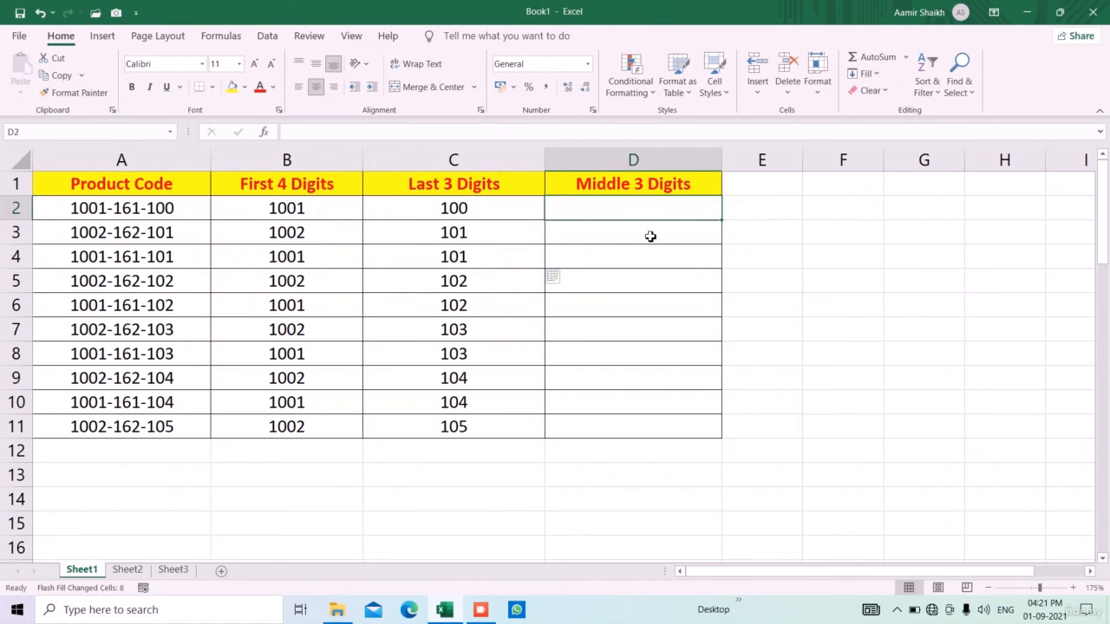
pyautogui.write('161')
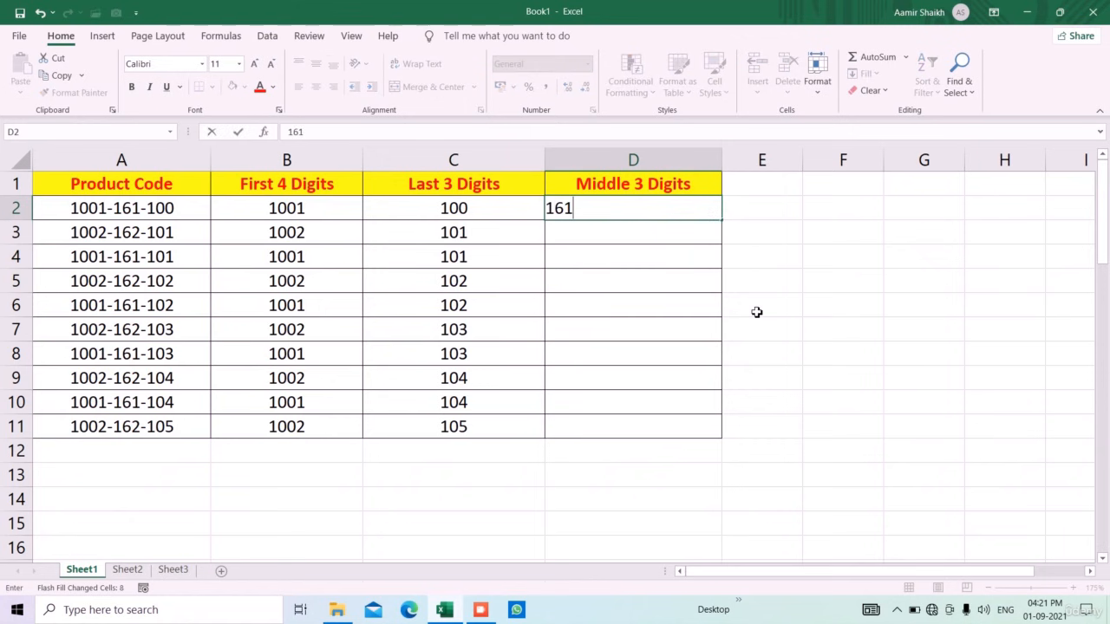
pyautogui.press('Return')
pyautogui.hotkey('ctrl', 'e')
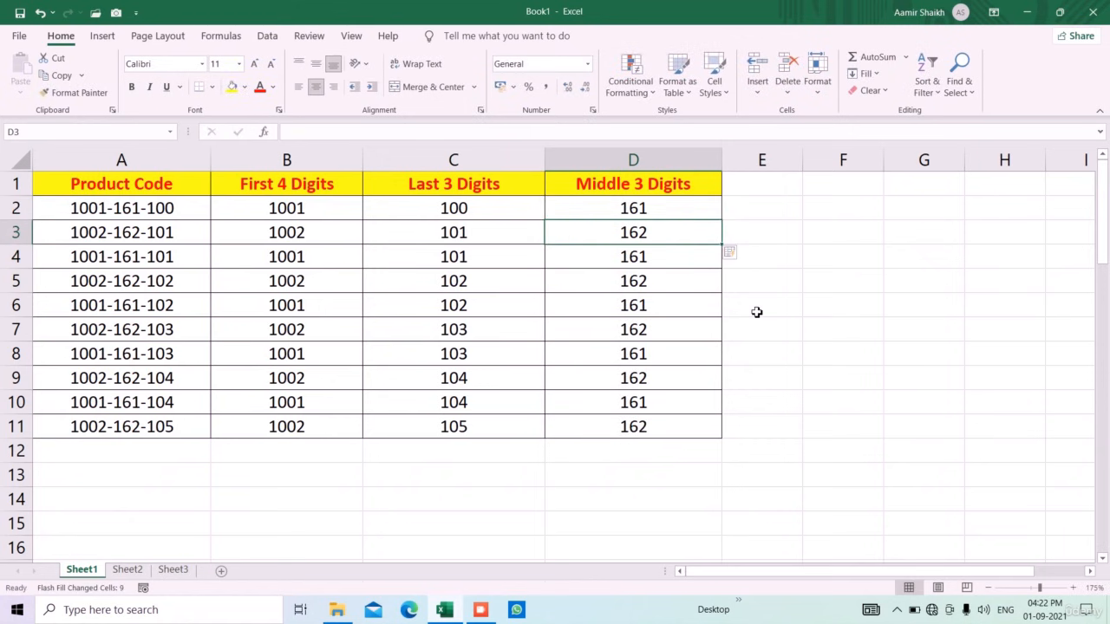
# Enter M as the first day's initial under First and Flash Fill the remaining initials
pyautogui.click(351, 529)
pyautogui.scroll(-6, 350, 526)
pyautogui.scroll(-1, 339, 468)
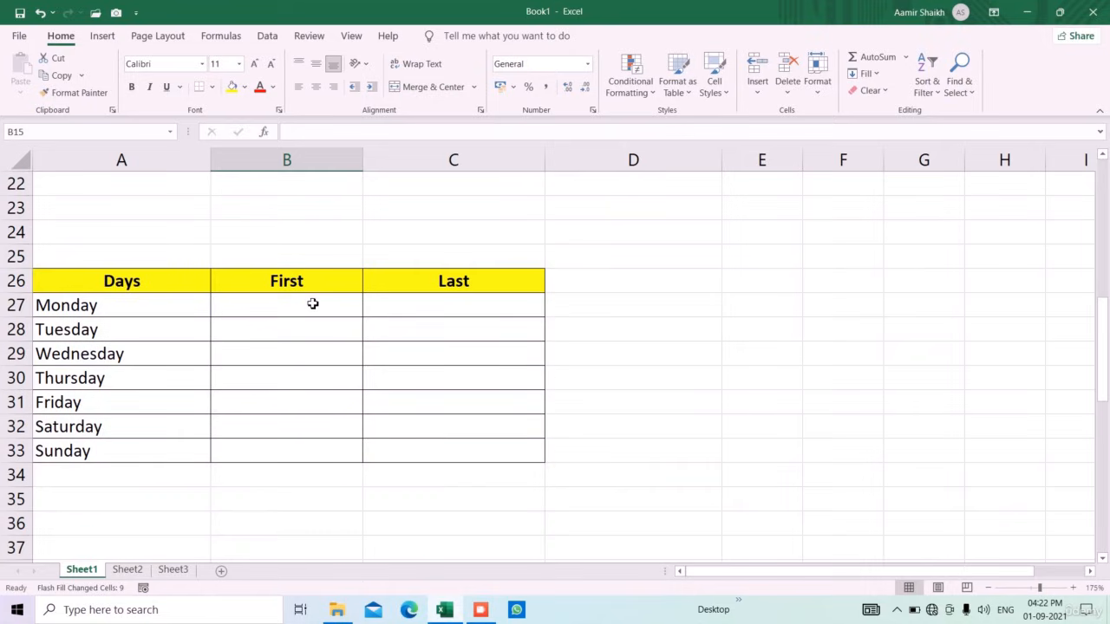
pyautogui.click(312, 304)
pyautogui.write('M')
pyautogui.press('Return')
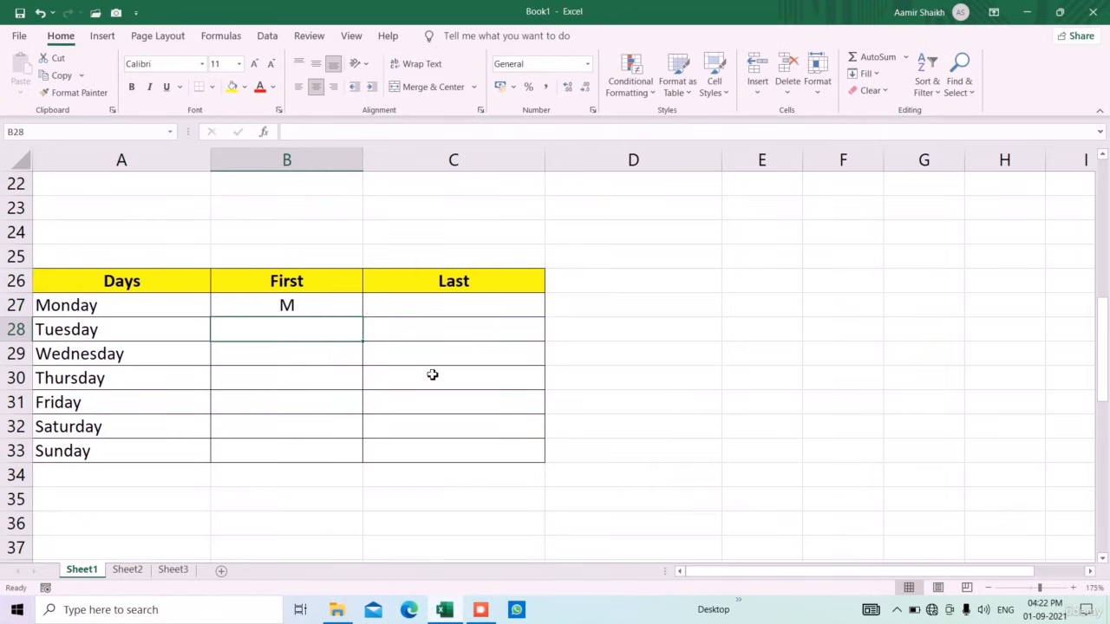
pyautogui.hotkey('ctrl', 'e')
# Try Flash Fill on the Last column from a single y example
pyautogui.press('Right')
pyautogui.press('Up')
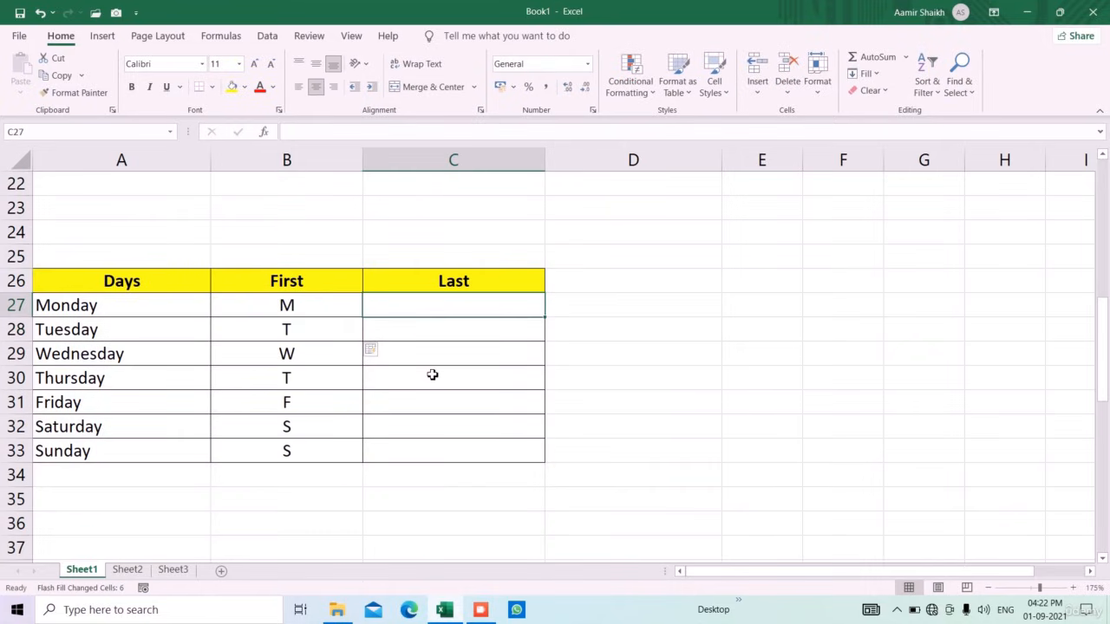
pyautogui.write('y')
pyautogui.press('Return')
pyautogui.hotkey('ctrl', 'e')
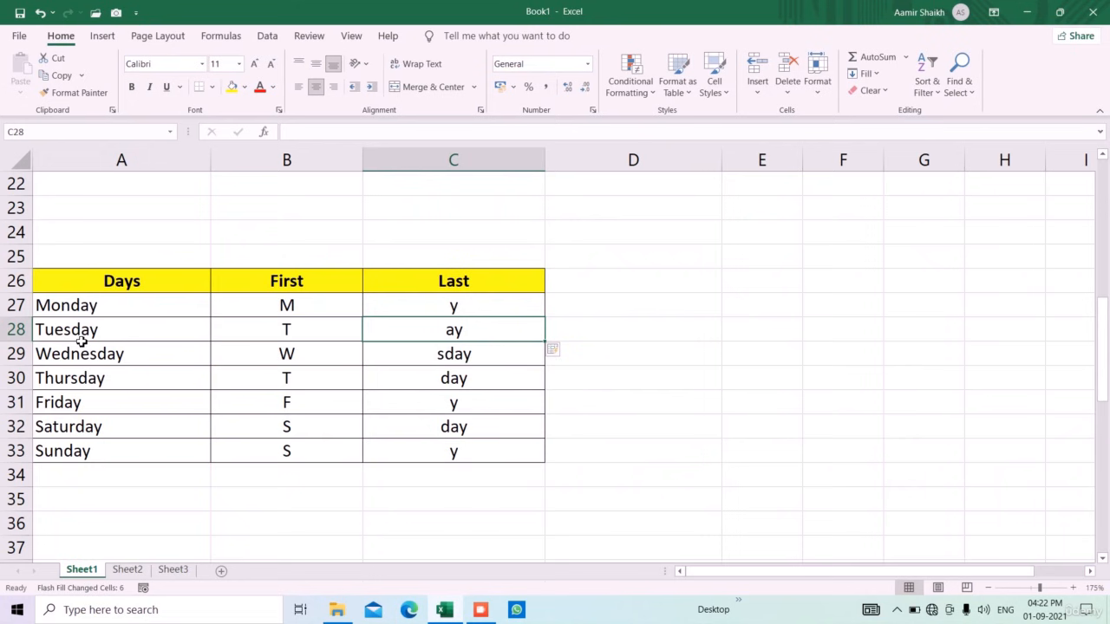
# Clear the wrong Last results, enter y for Monday and Tuesday, and Flash Fill the rest
pyautogui.moveTo(434, 315); pyautogui.dragTo(445, 460)
pyautogui.press('Delete')
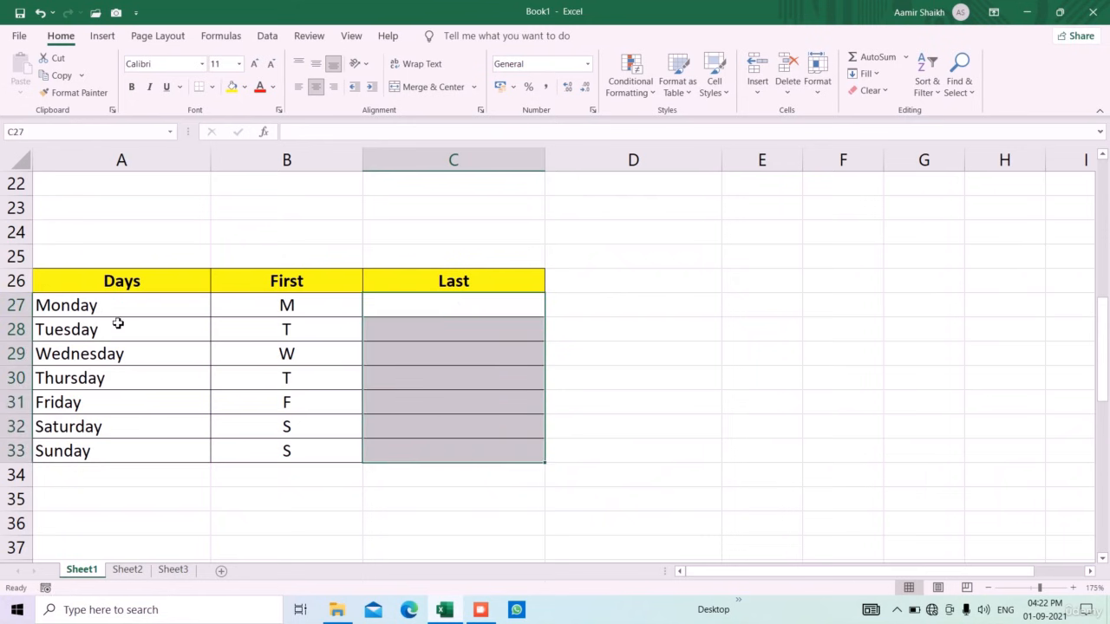
pyautogui.click(441, 314)
pyautogui.write('y')
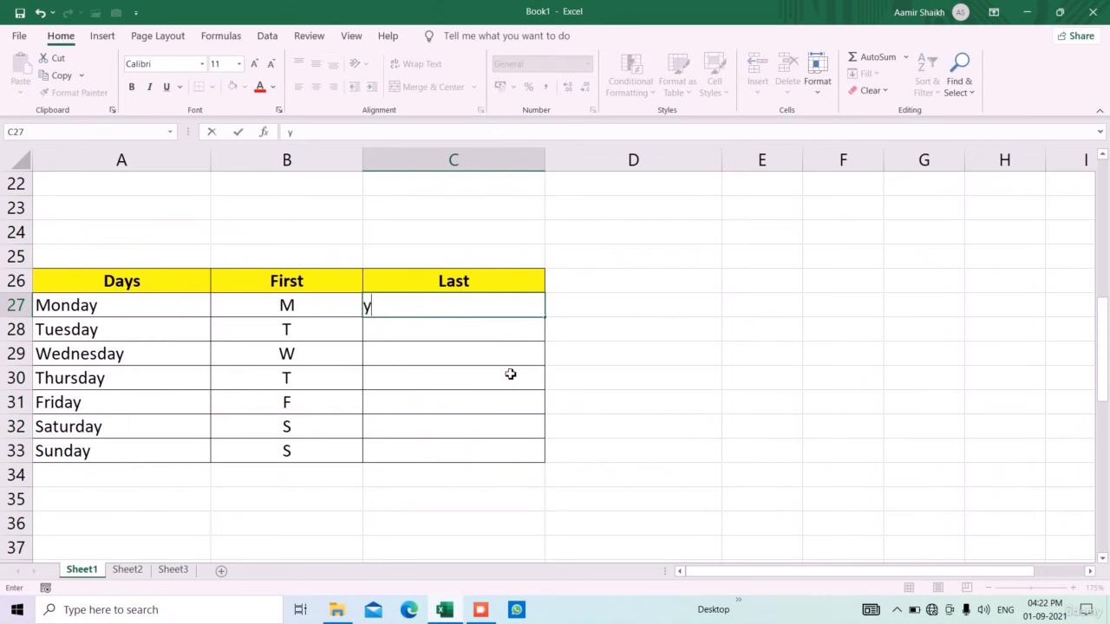
pyautogui.press('Return')
pyautogui.write('y')
pyautogui.press('Return')
pyautogui.hotkey('ctrl', 'e')
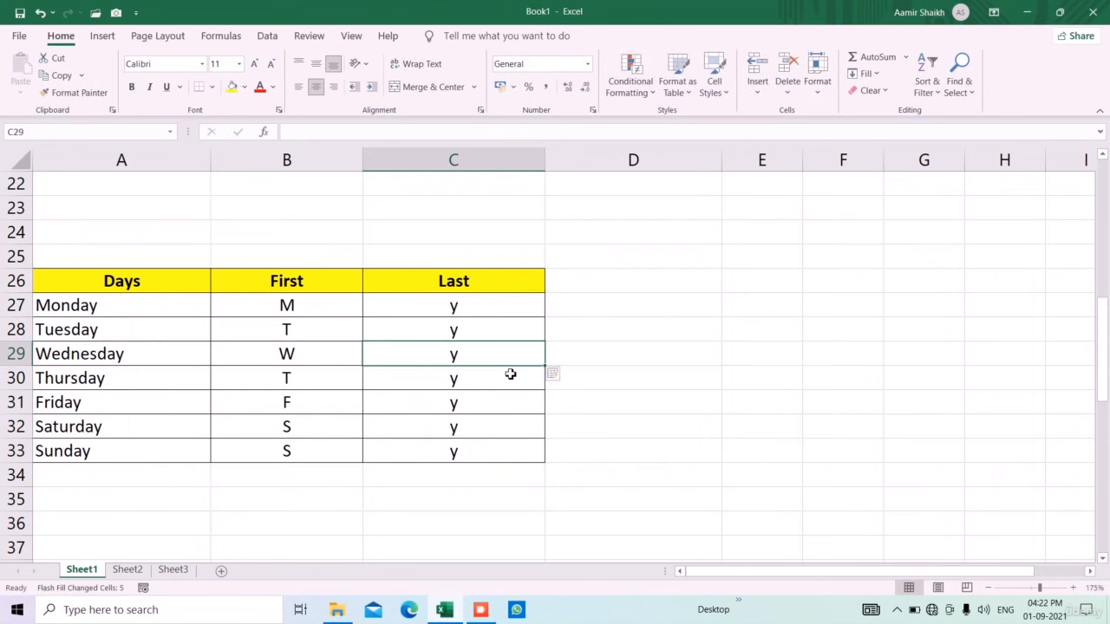
pyautogui.click(428, 506)
pyautogui.scroll(-9, 426, 512)
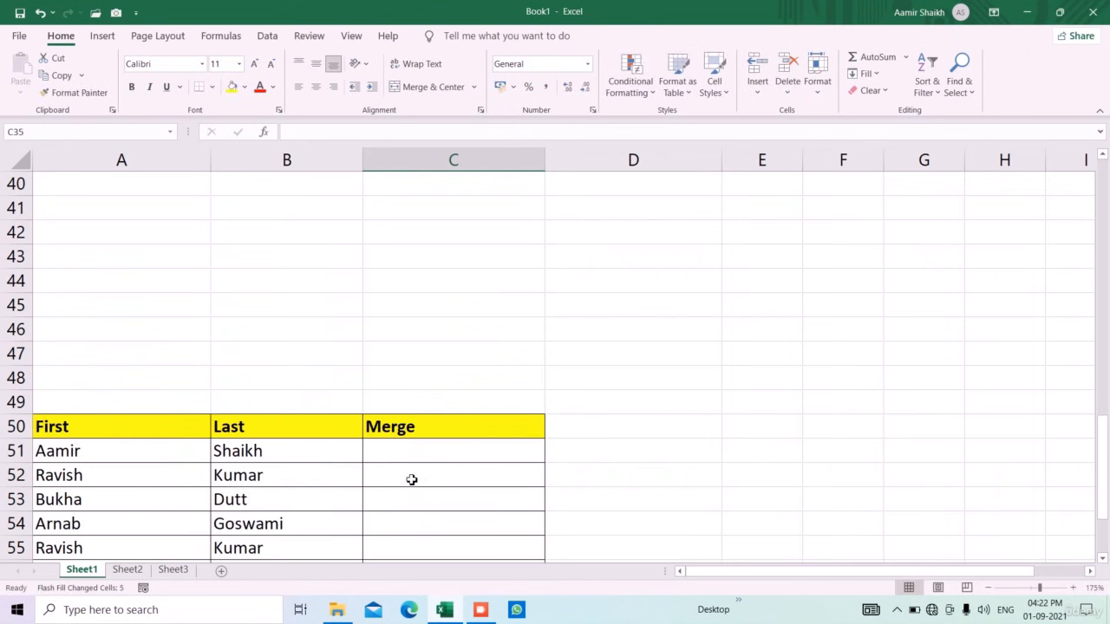
# Type the first person's full name in C51 and Flash Fill the remaining merged names
pyautogui.click(458, 240)
pyautogui.scroll(1, 616, 349)
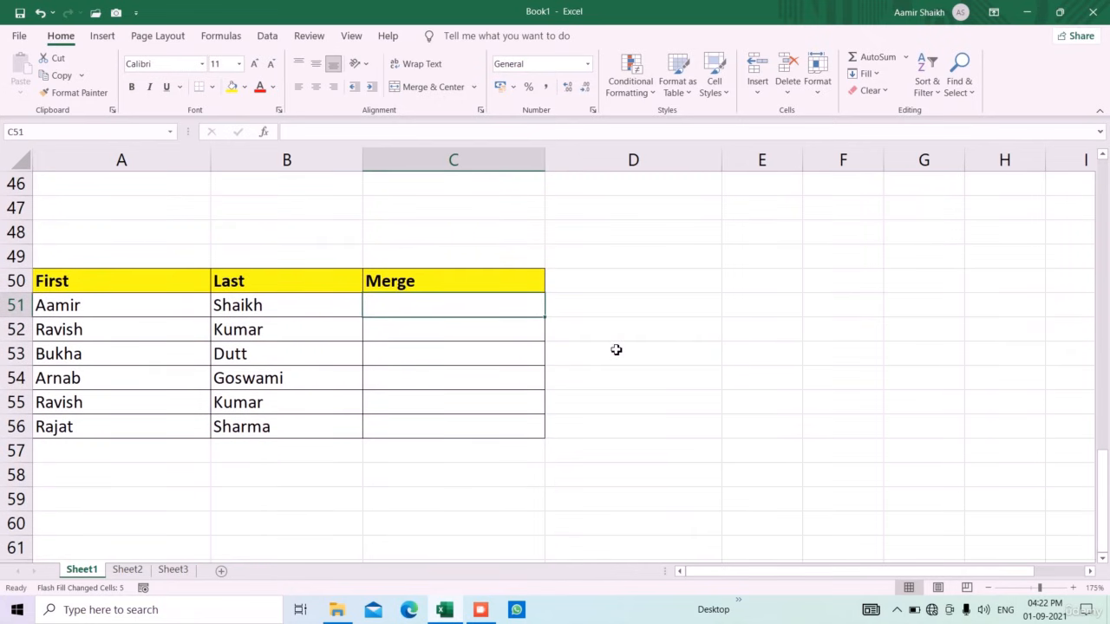
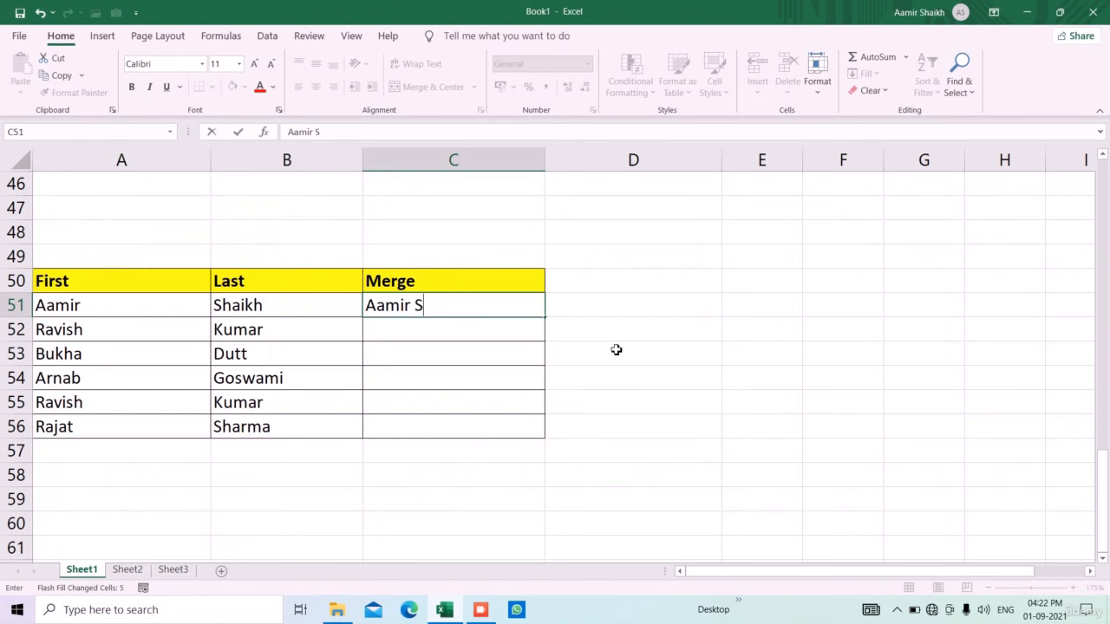
pyautogui.press('Return')
pyautogui.hotkey('ctrl', 'e')
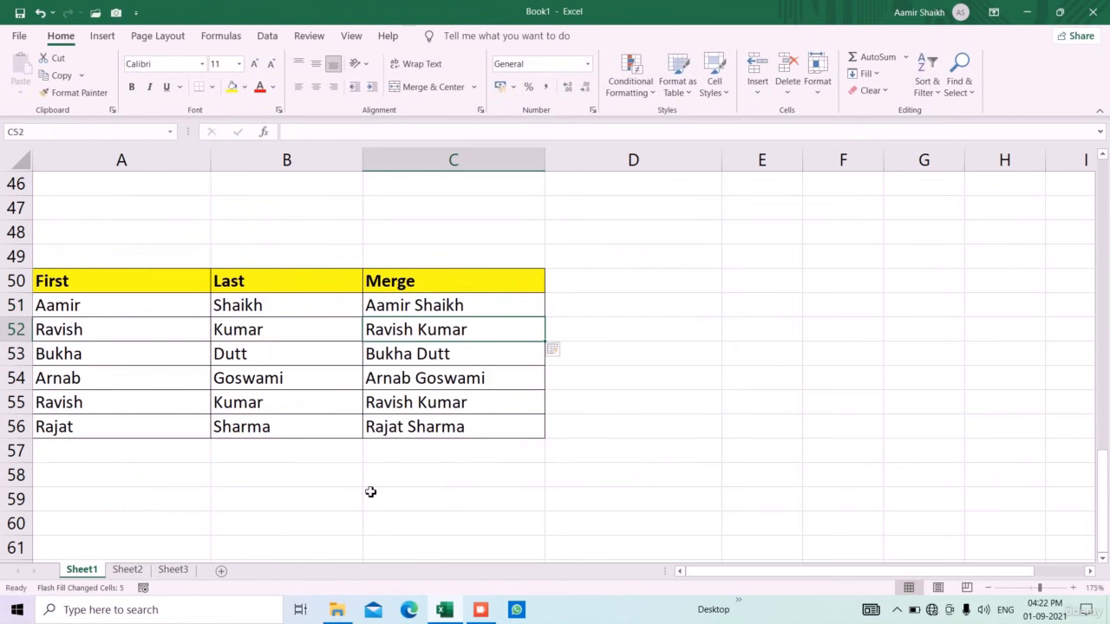
# Show the Flash Fill option under Home > Fill, then switch to the Book3 workbook
pyautogui.scroll(15, 370, 492)
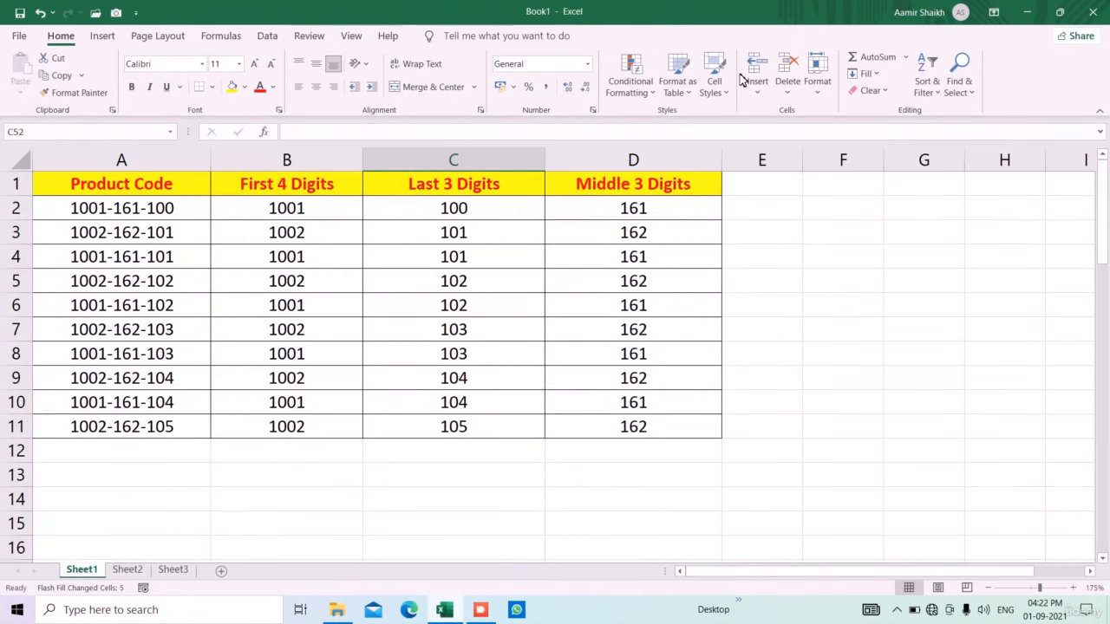
pyautogui.click(866, 73)
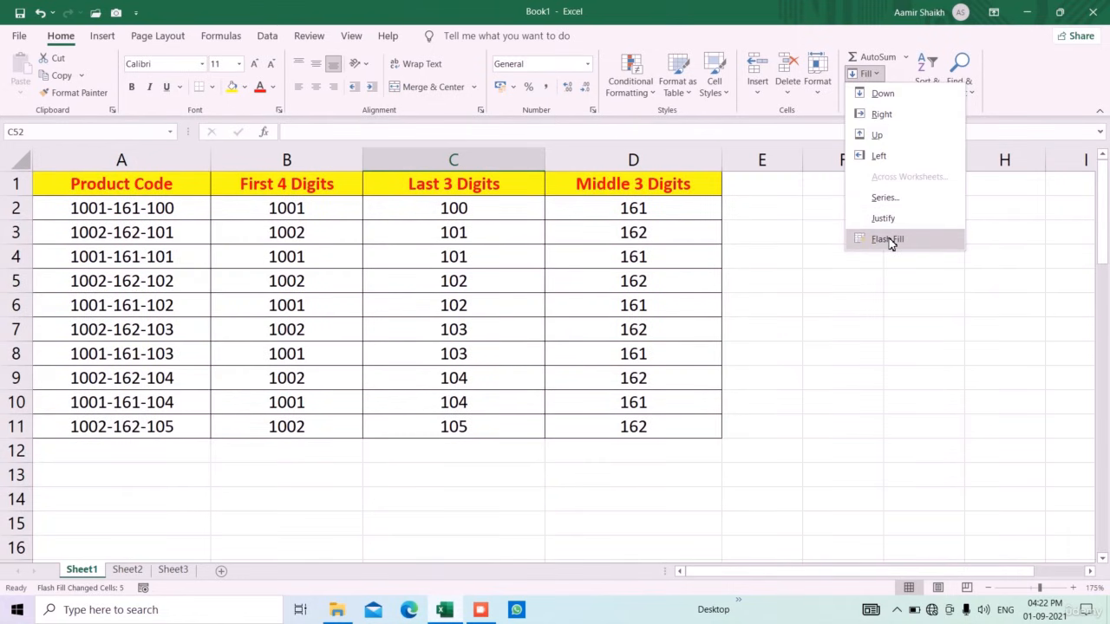
pyautogui.click(497, 473)
pyautogui.click(481, 610)
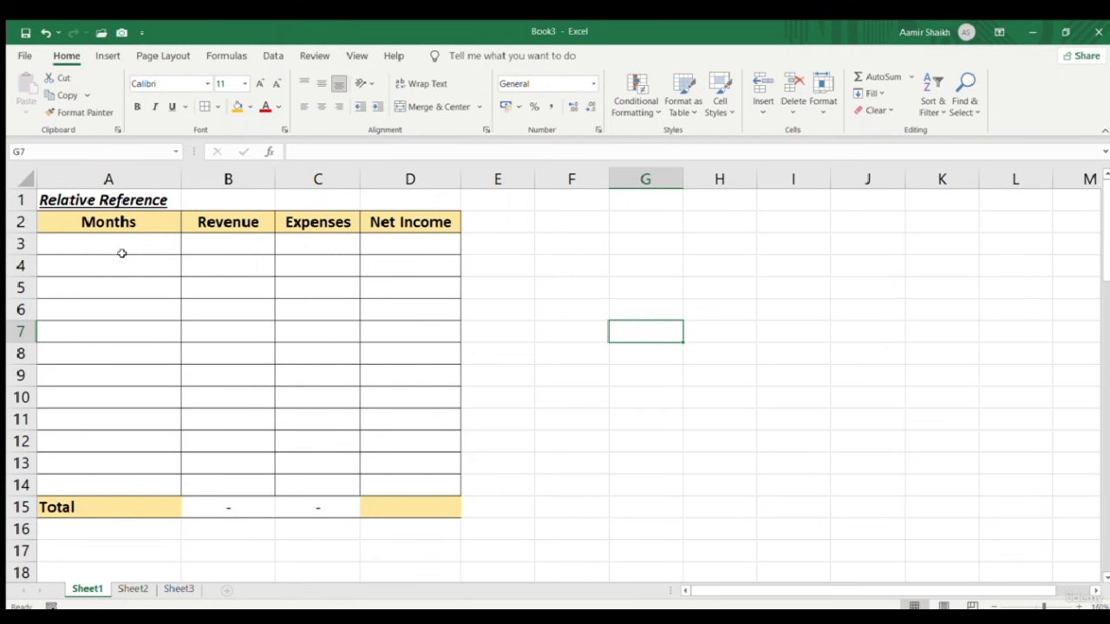
# Enter Jan as the first month and fill the months down through Dec
pyautogui.click(75, 205)
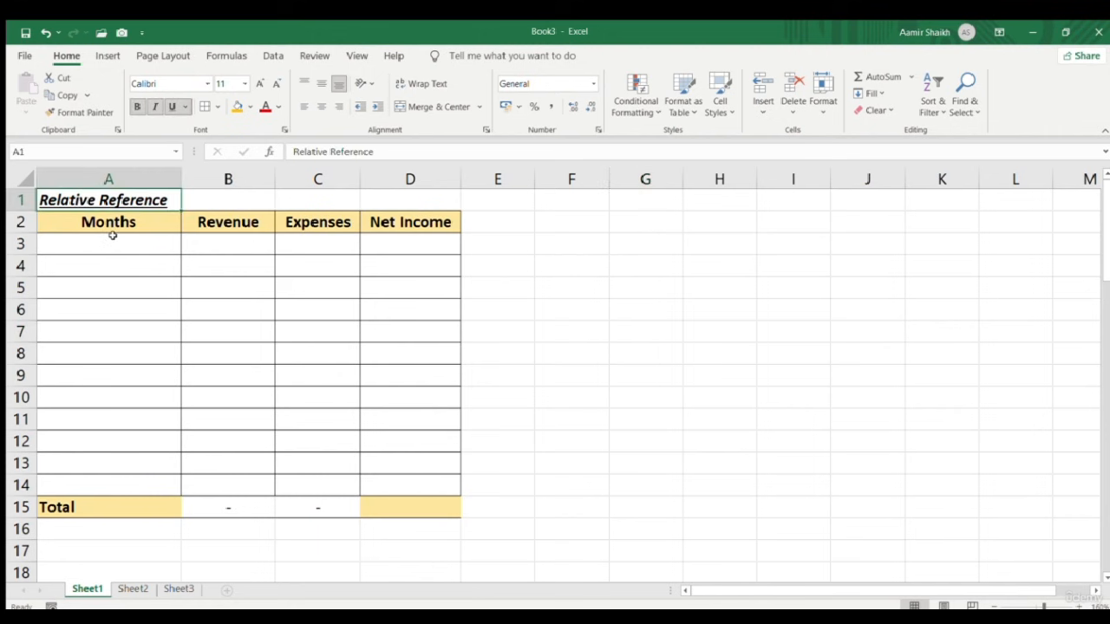
pyautogui.click(110, 244)
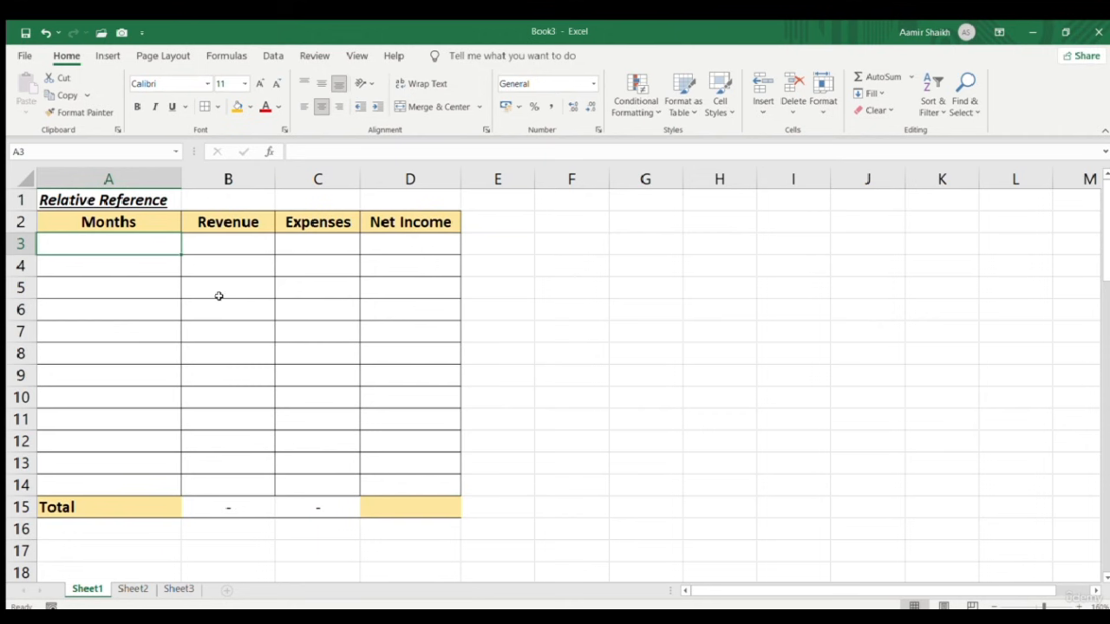
pyautogui.write('Jan')
pyautogui.press('Return')
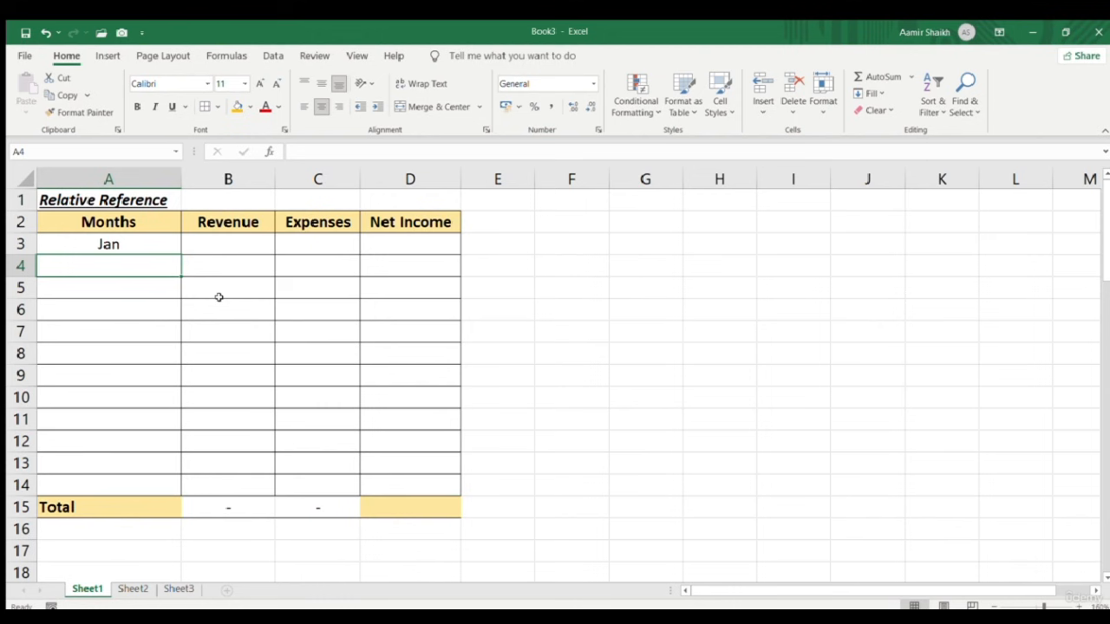
pyautogui.click(168, 250)
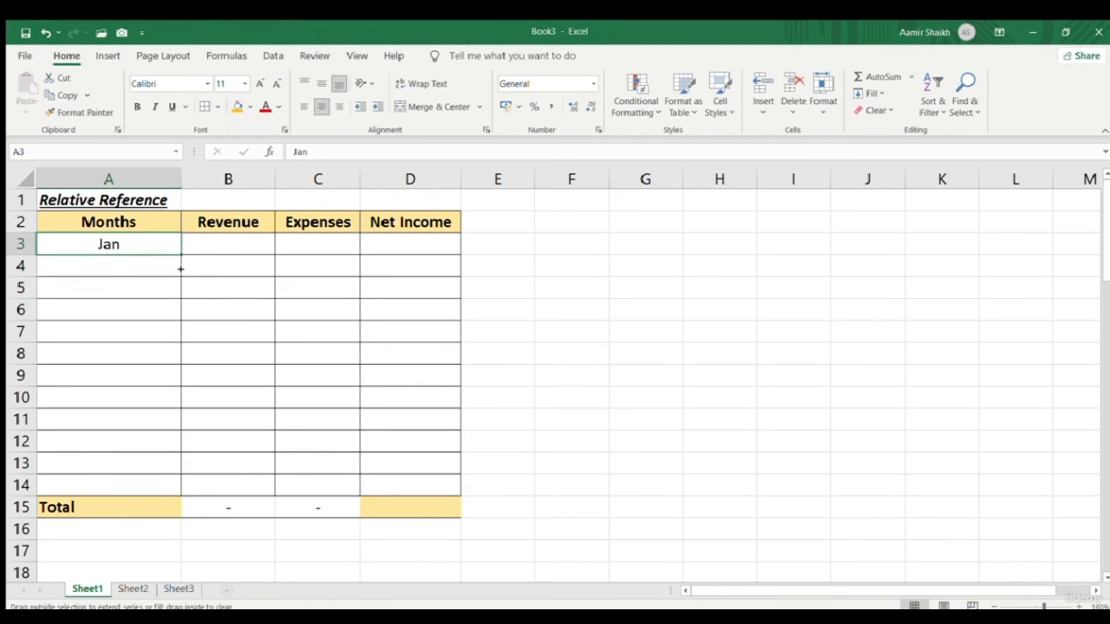
pyautogui.moveTo(180, 268); pyautogui.dragTo(183, 489)
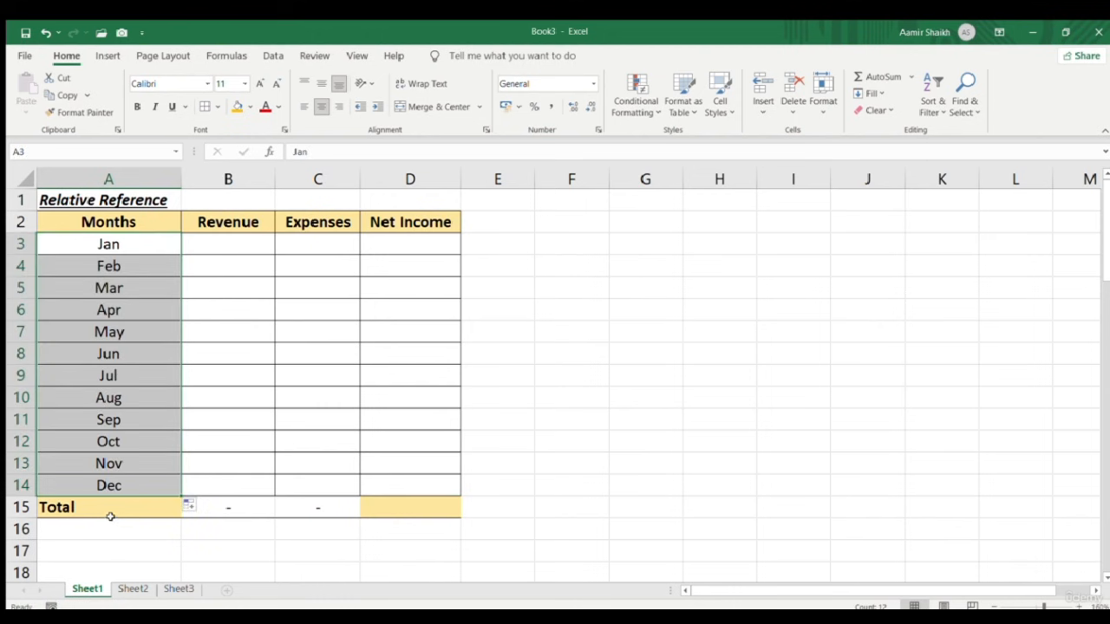
# Enter Revenue 10000 and 15000 and extend the series down to 65000 for Dec
pyautogui.click(218, 250)
pyautogui.write('100')
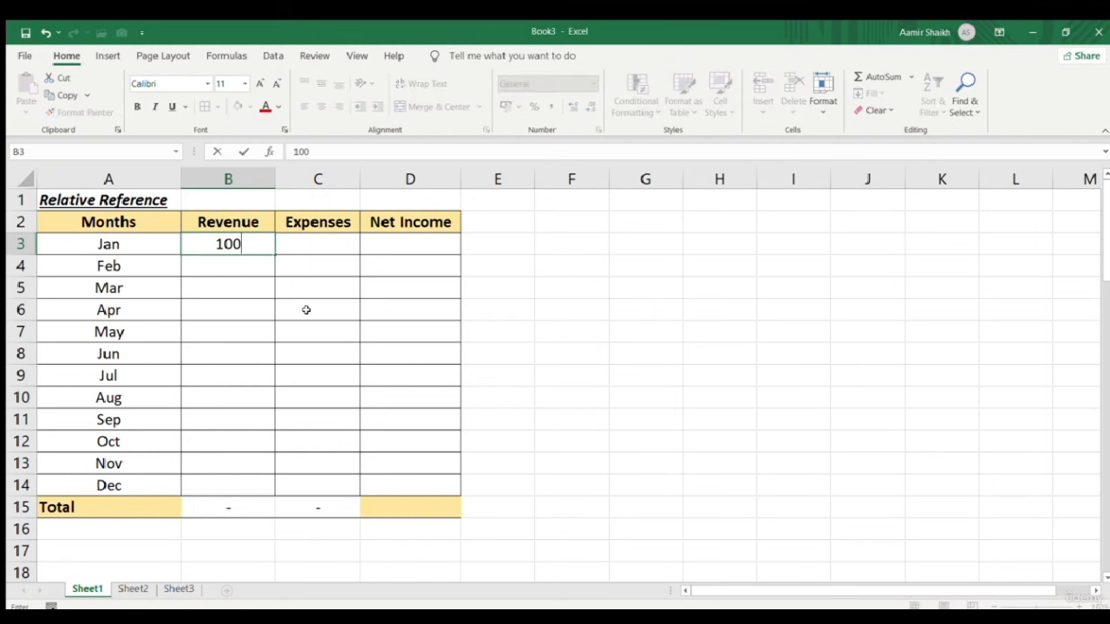
pyautogui.write('00')
pyautogui.press('Return')
pyautogui.write('15000')
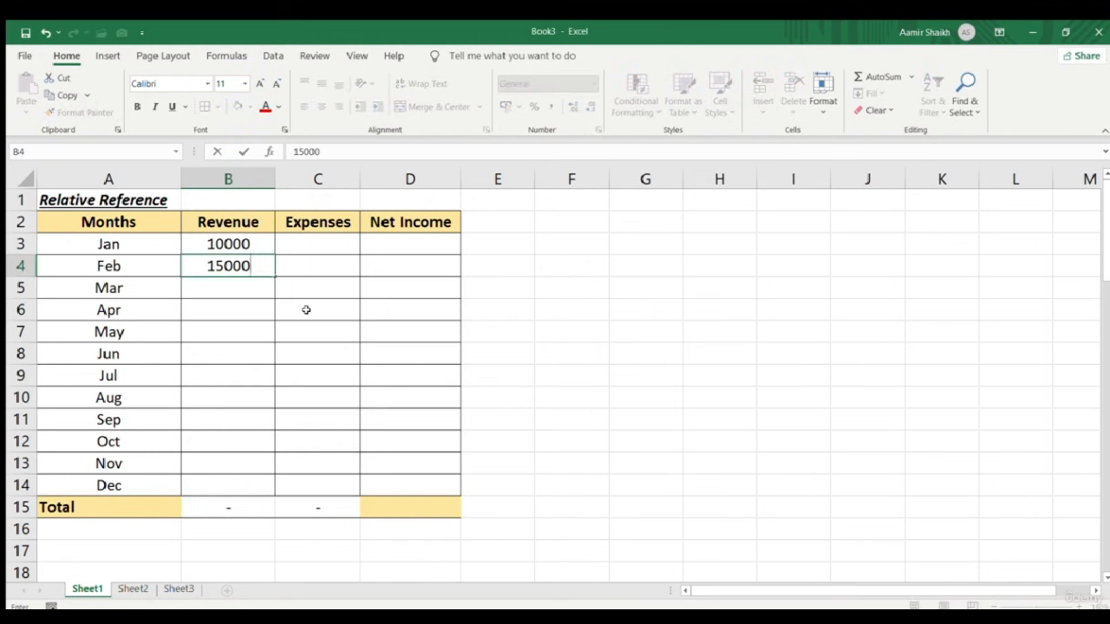
pyautogui.press('Return')
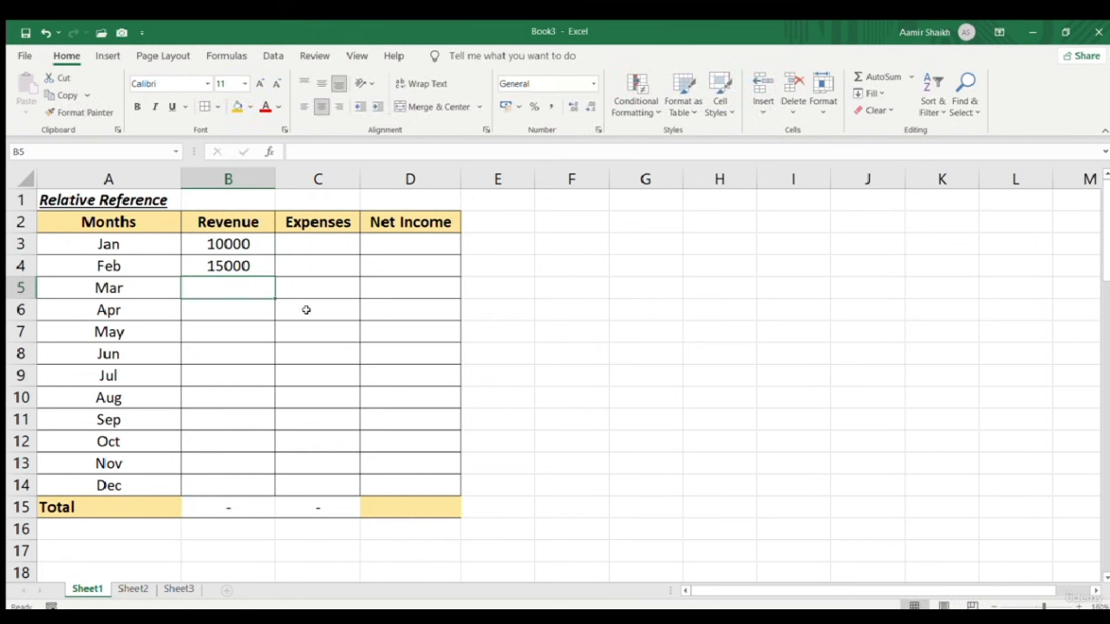
pyautogui.press('Up')
pyautogui.press('Up')
pyautogui.hotkey('shift', 'Down')
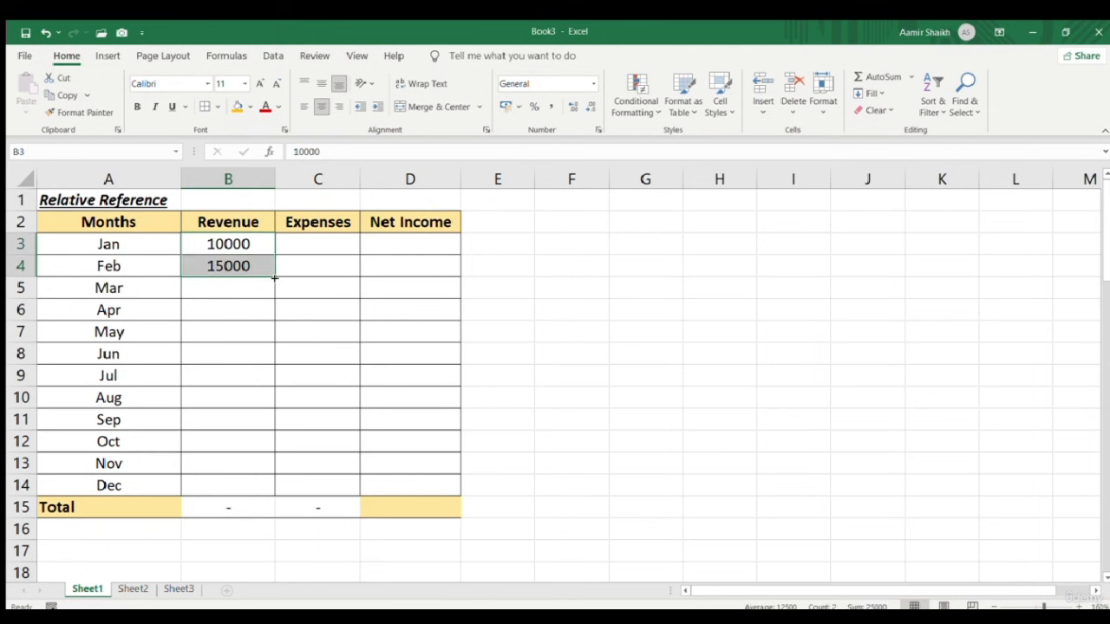
pyautogui.moveTo(275, 276); pyautogui.dragTo(263, 498)
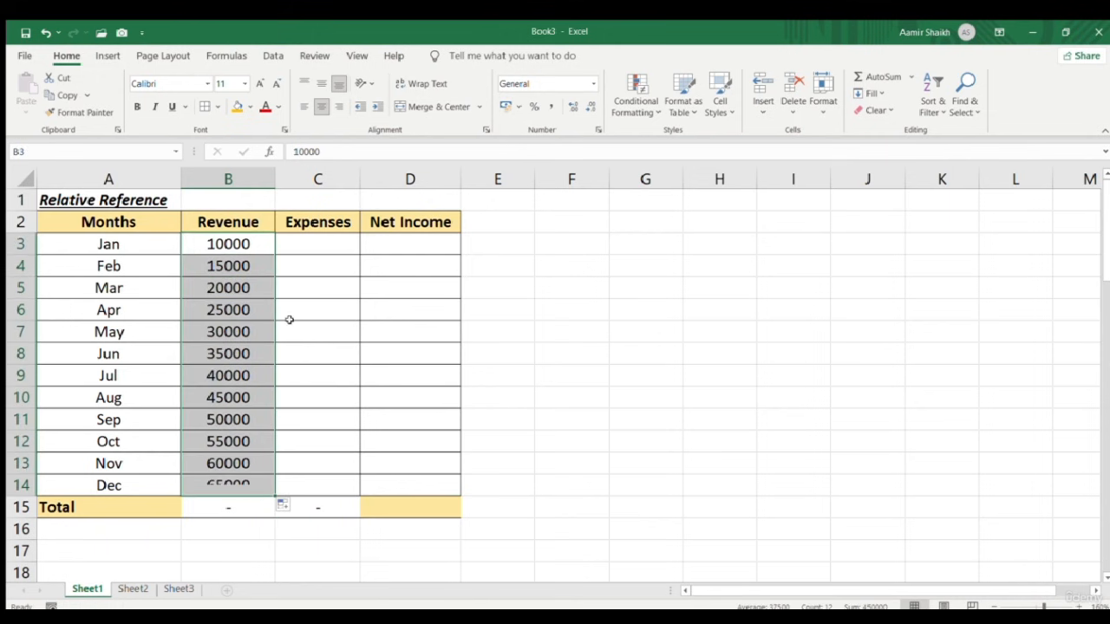
# Enter Expenses 5000 and 10000 in C3:C4 and extend the series down to Dec
pyautogui.click(317, 243)
pyautogui.write('5000')
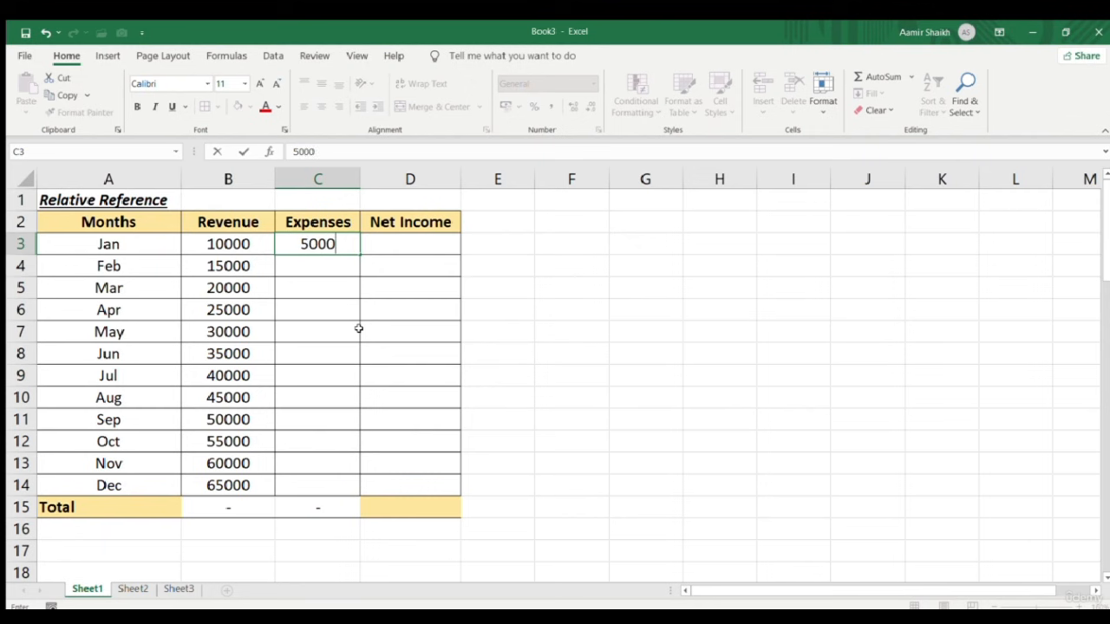
pyautogui.press('Return')
pyautogui.write('10000')
pyautogui.press('Return')
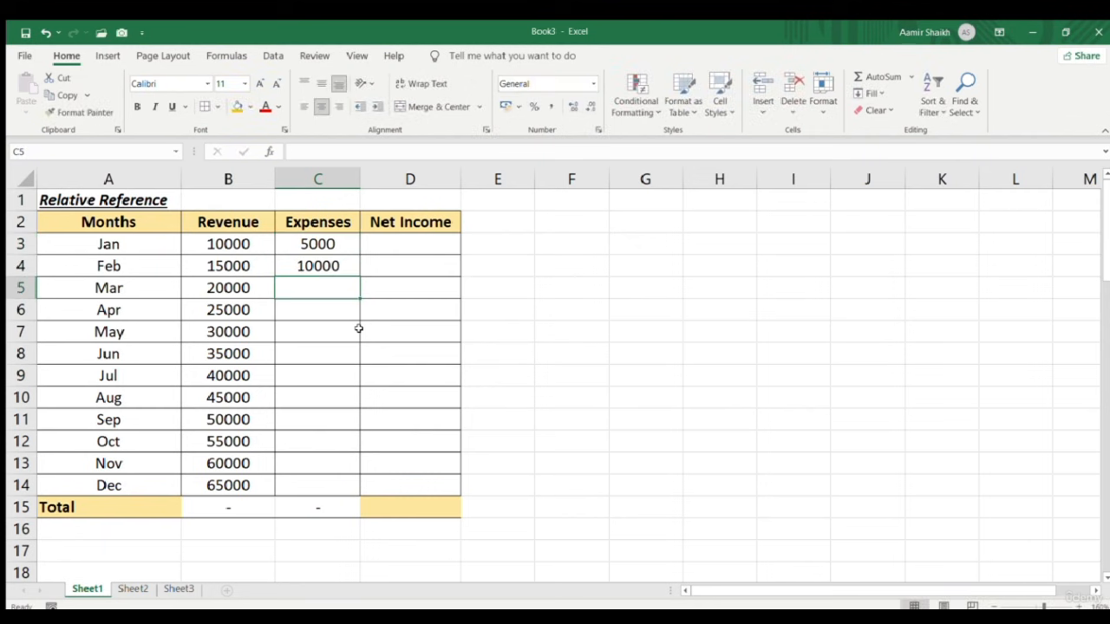
pyautogui.press('Up')
pyautogui.press('Up')
pyautogui.hotkey('shift', 'Down')
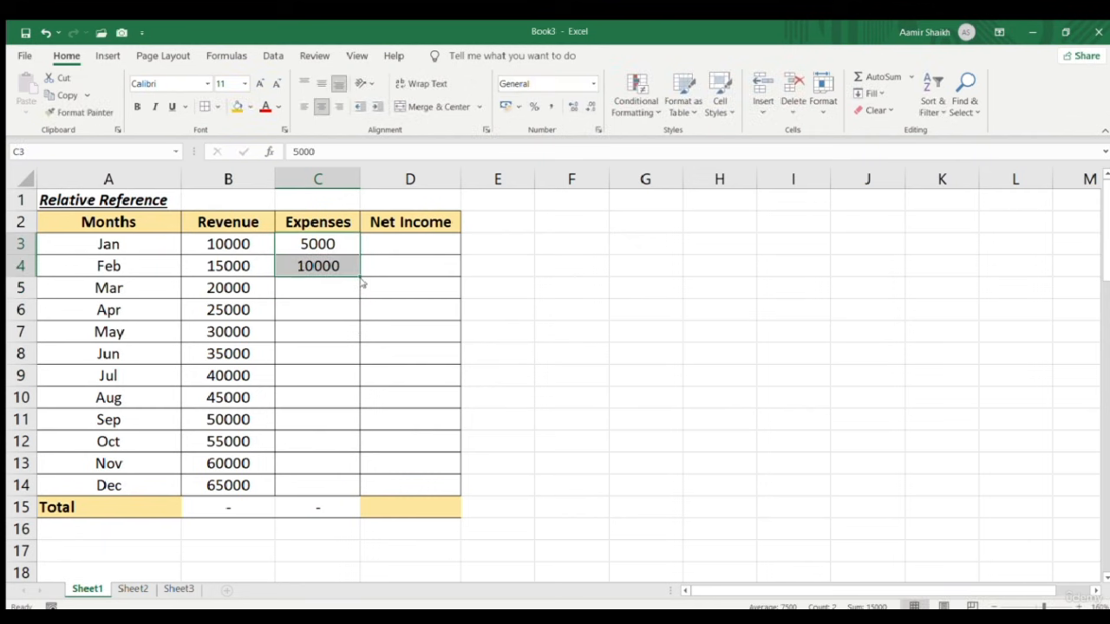
pyautogui.moveTo(360, 274); pyautogui.dragTo(361, 504)
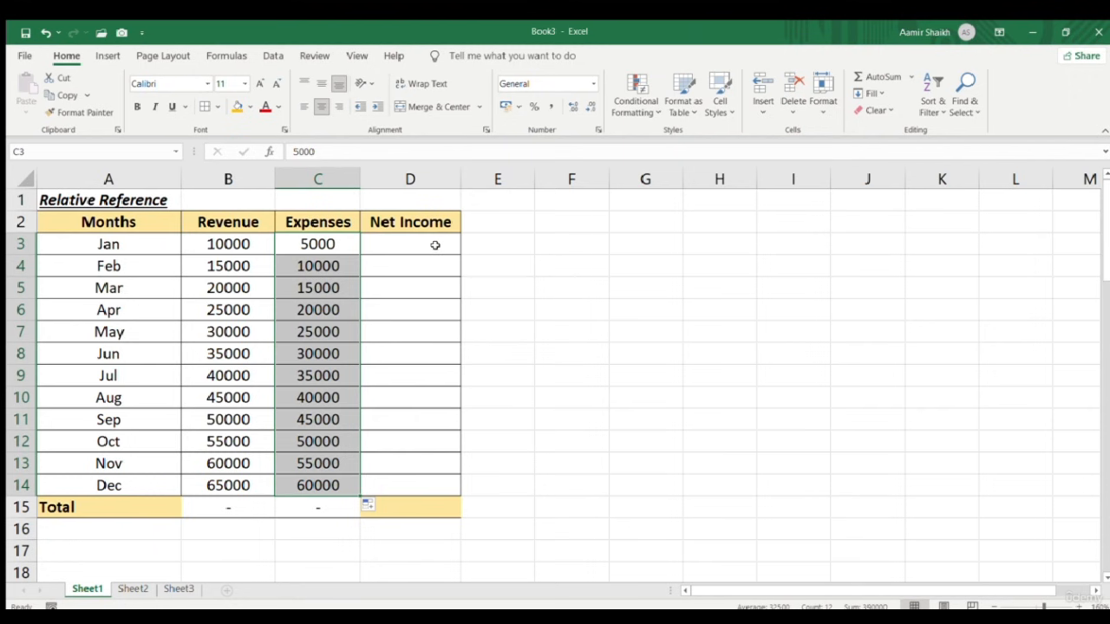
# Enter =B3-C3 in D3 and copy it down to D14, giving 5000 net income each month
pyautogui.click(390, 246)
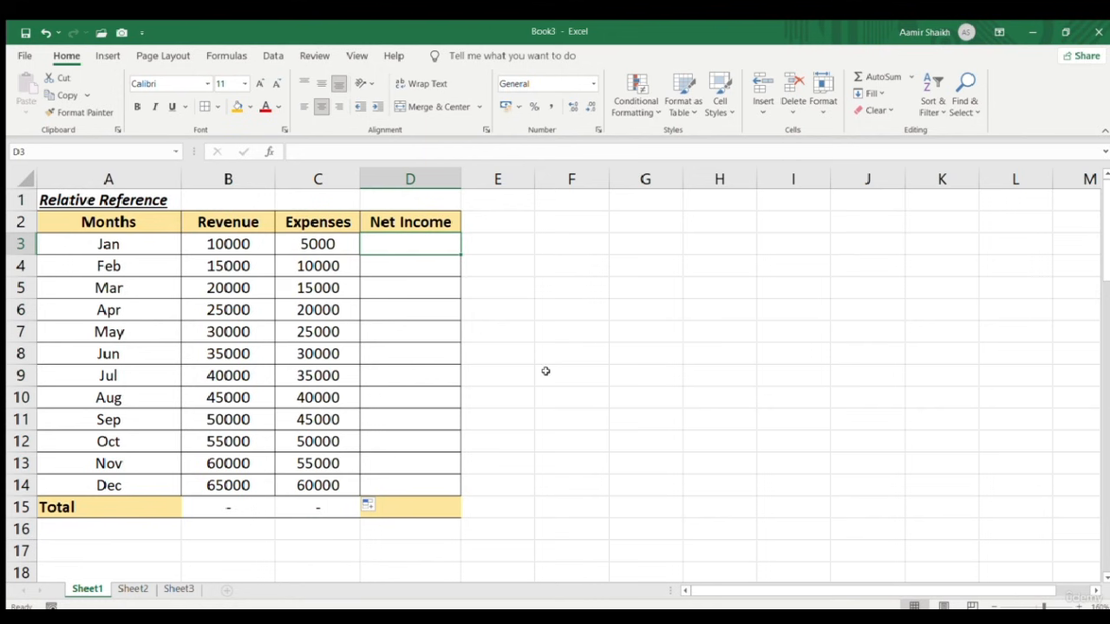
pyautogui.write('=')
pyautogui.press('Left')
pyautogui.press('Left')
pyautogui.press('Left')
pyautogui.press('Right')
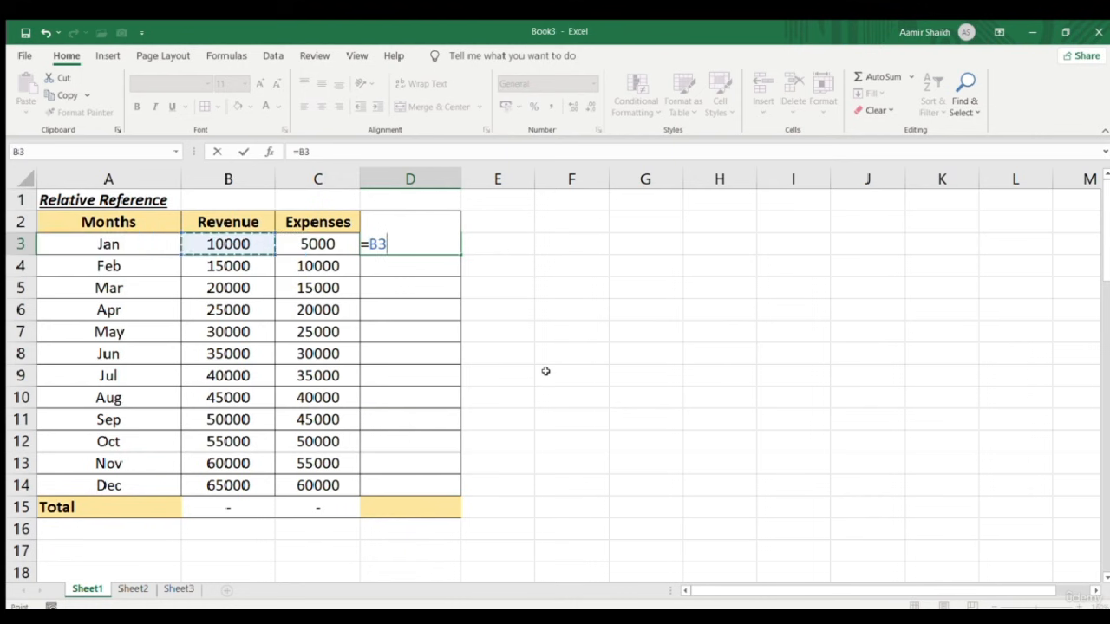
pyautogui.write('-')
pyautogui.press('Left')
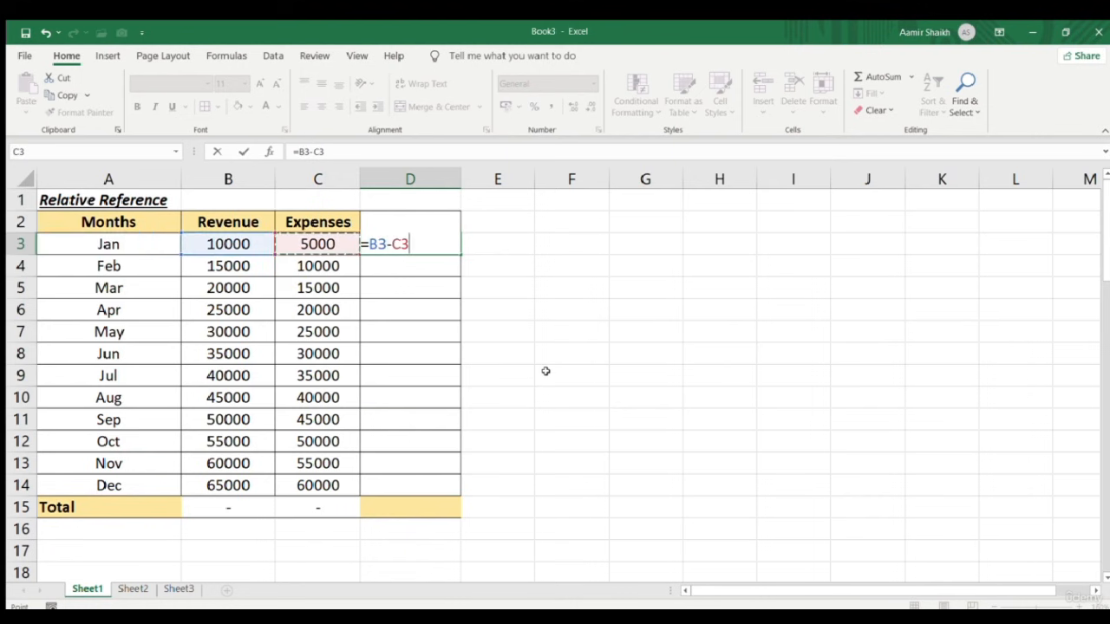
pyautogui.press('Return')
pyautogui.click(423, 246)
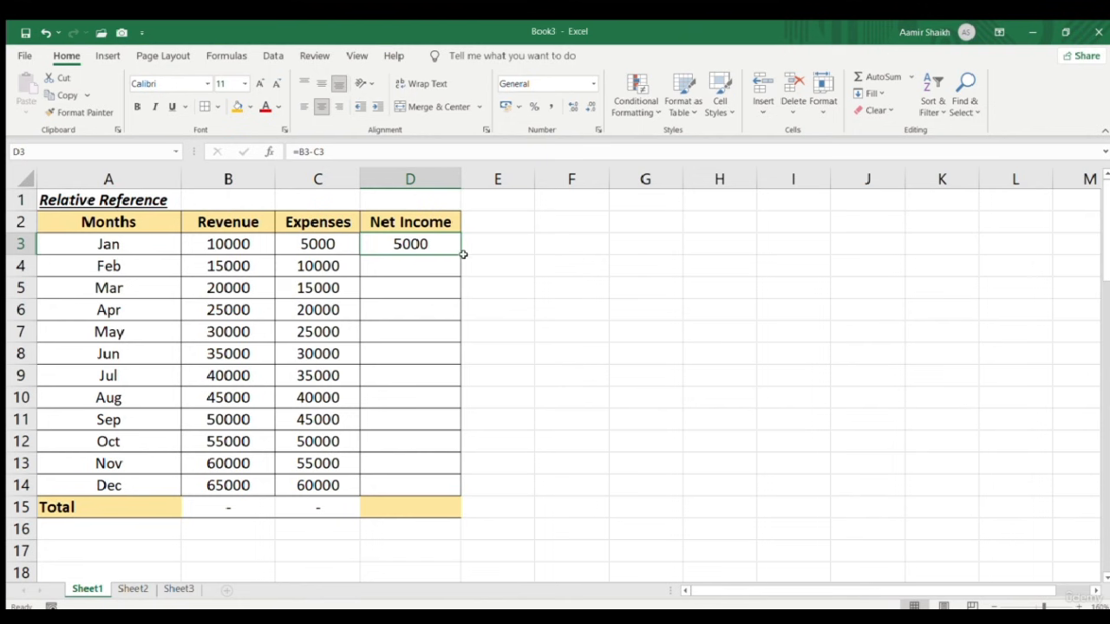
pyautogui.moveTo(457, 253); pyautogui.dragTo(456, 499)
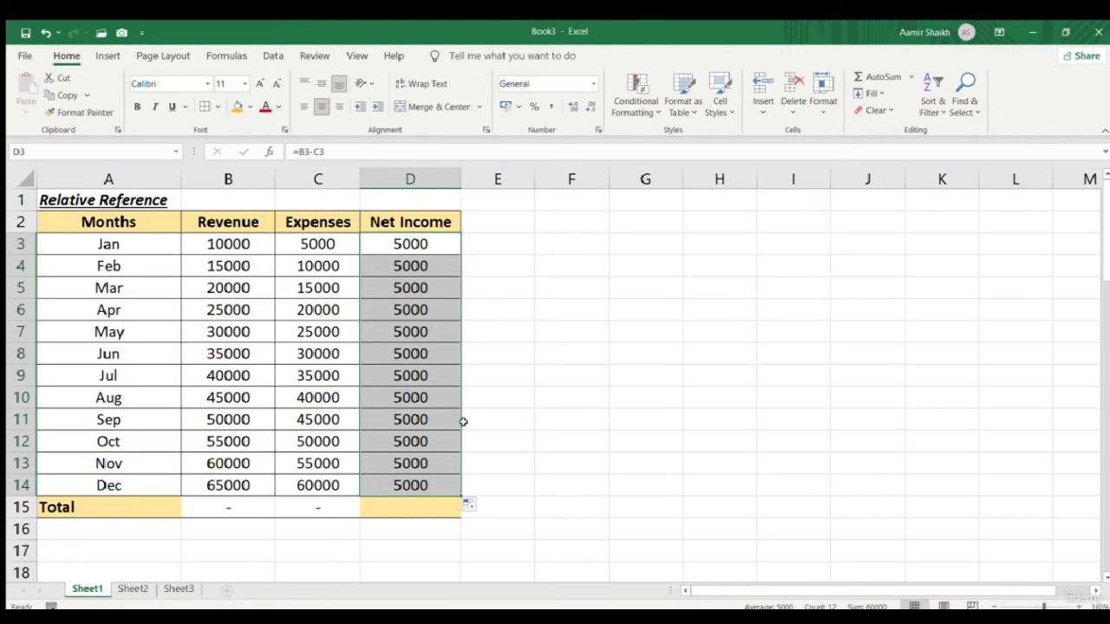
pyautogui.doubleClick(430, 510)
# AutoSum D3:D14 into D15 for a Net Income total of 60000
pyautogui.press('Escape')
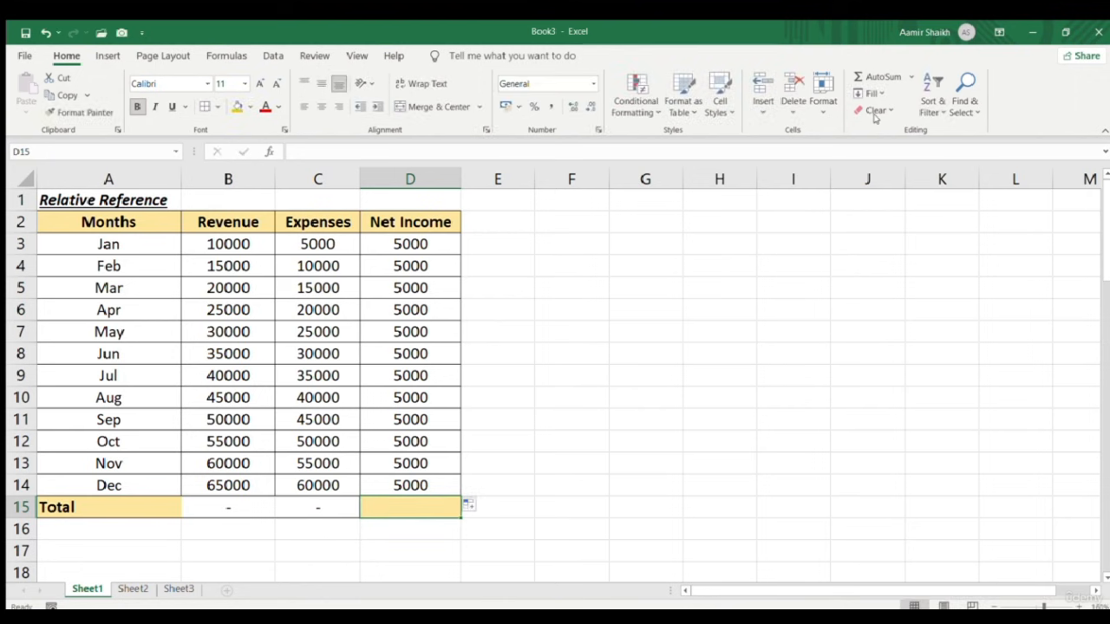
pyautogui.click(871, 77)
pyautogui.press('Return')
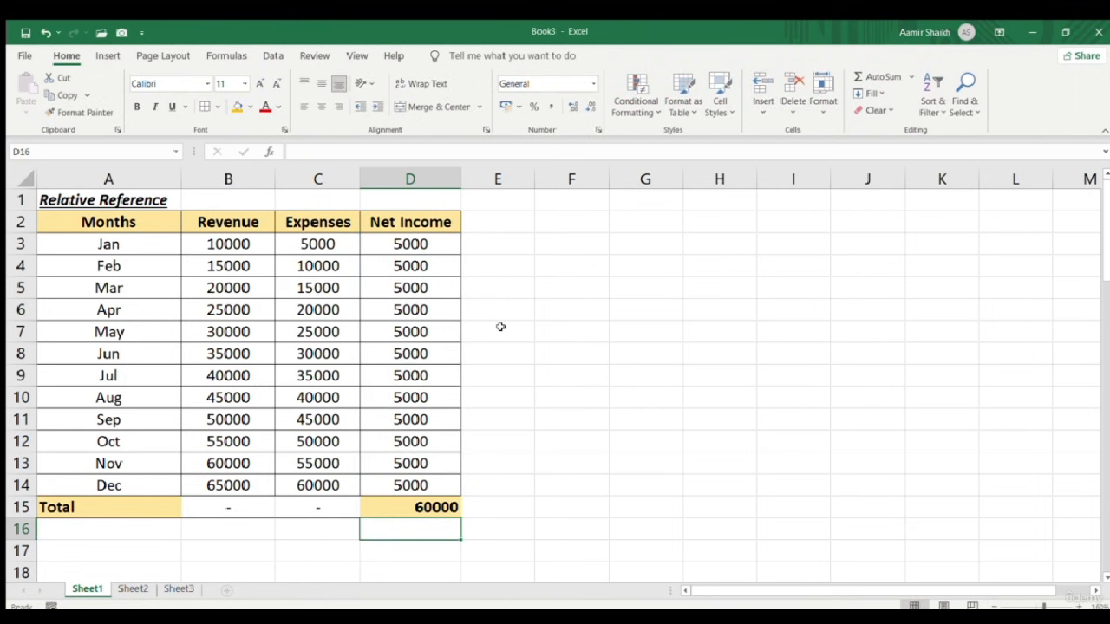
# Inspect the net income formulas in D3, D4, D5 and D8 to see the relative references
pyautogui.doubleClick(429, 247)
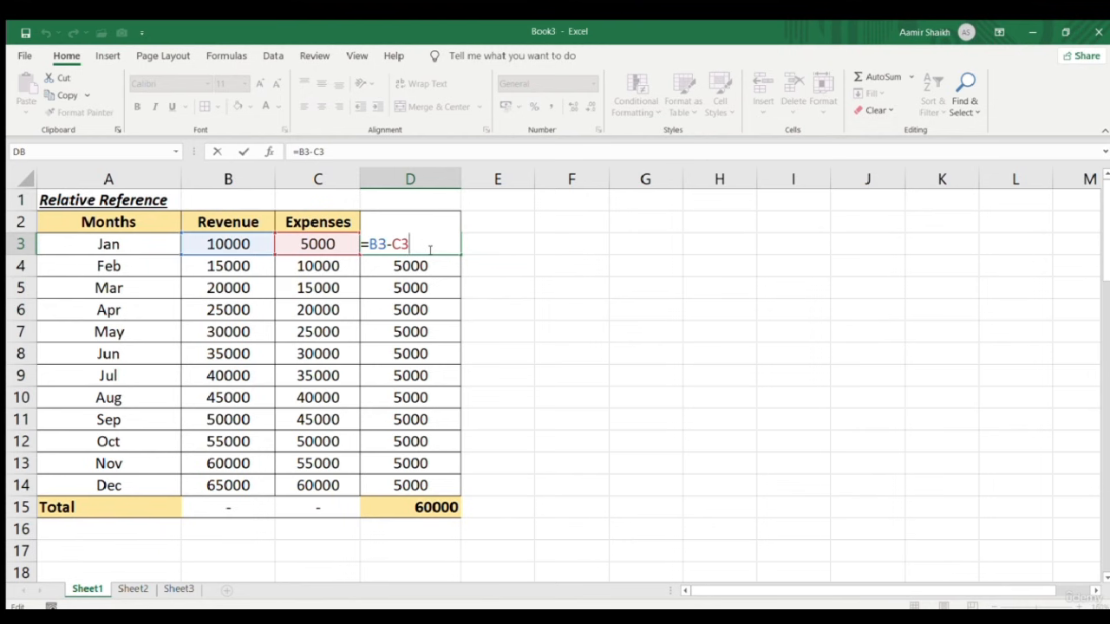
pyautogui.press('Escape')
pyautogui.click(434, 269)
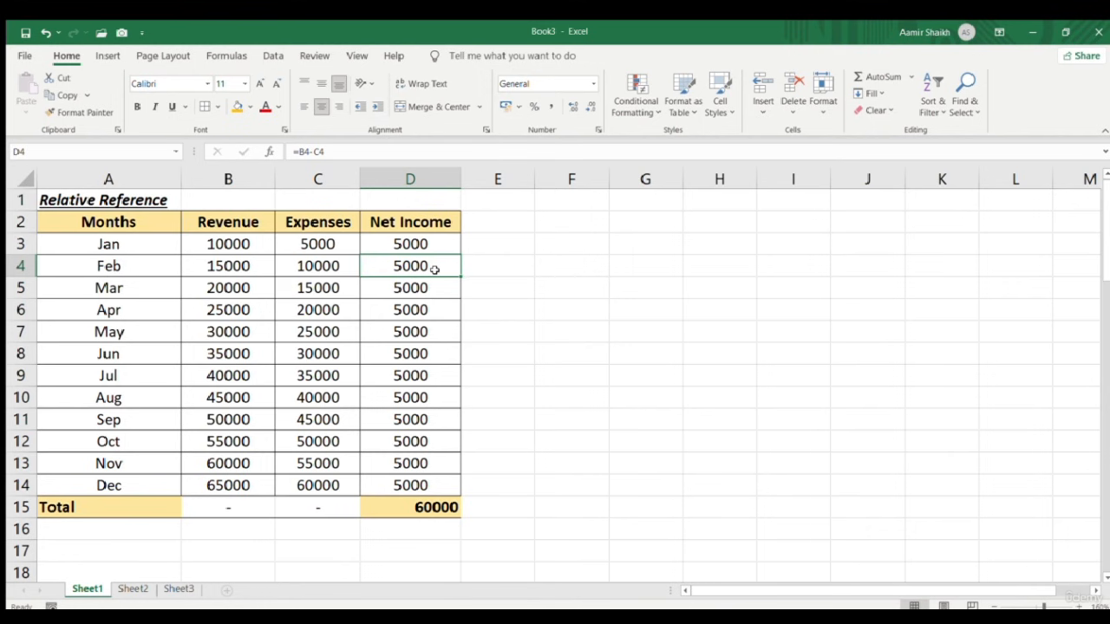
pyautogui.click(428, 289)
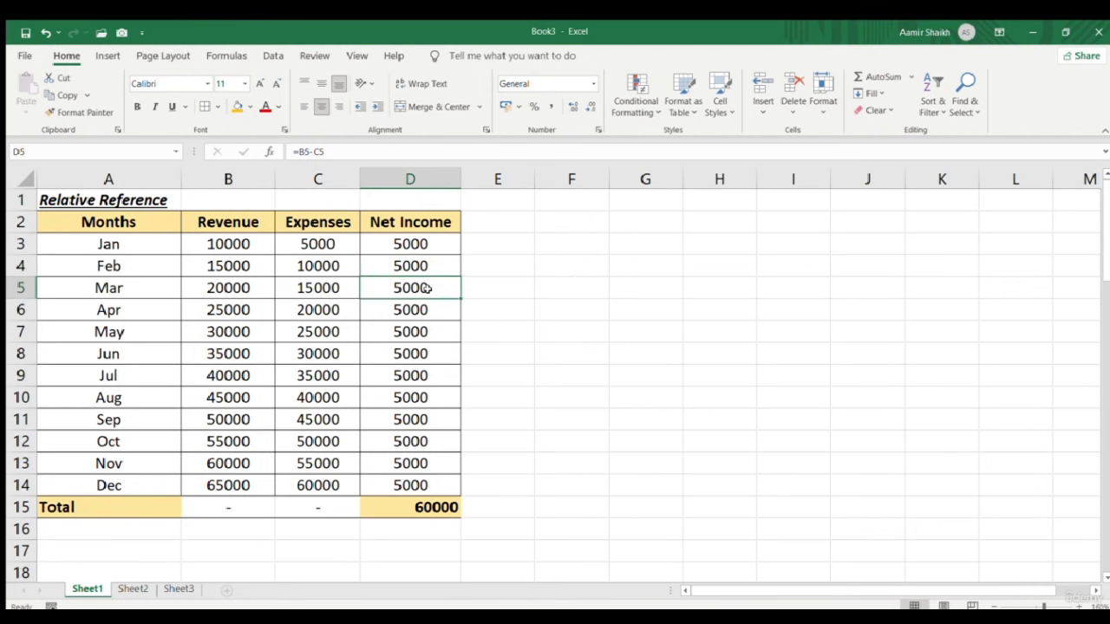
pyautogui.click(423, 354)
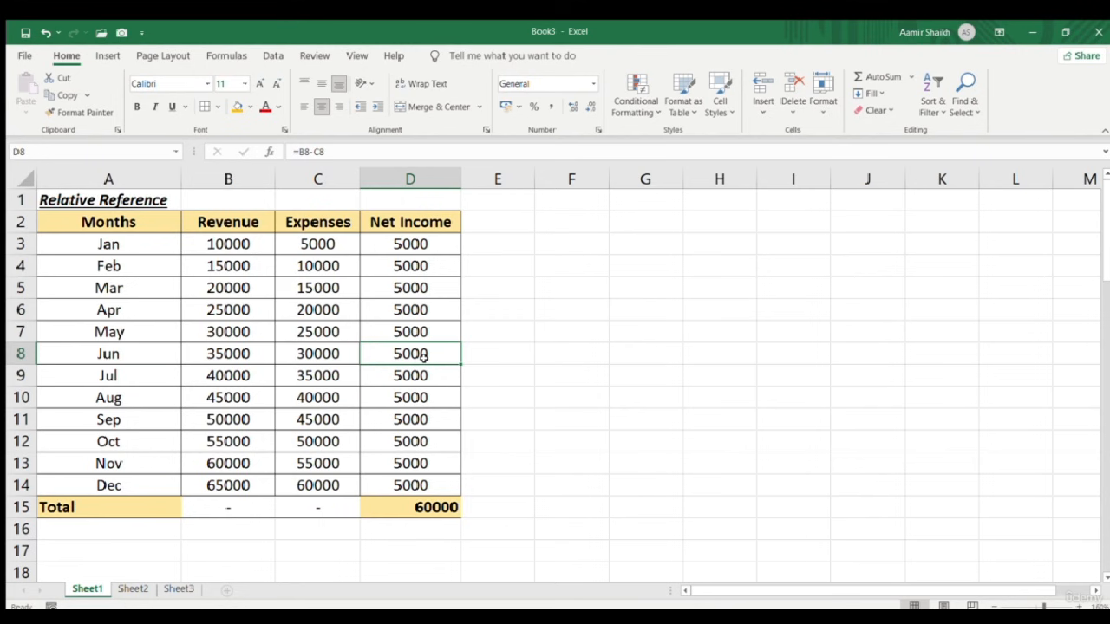
pyautogui.click(410, 238)
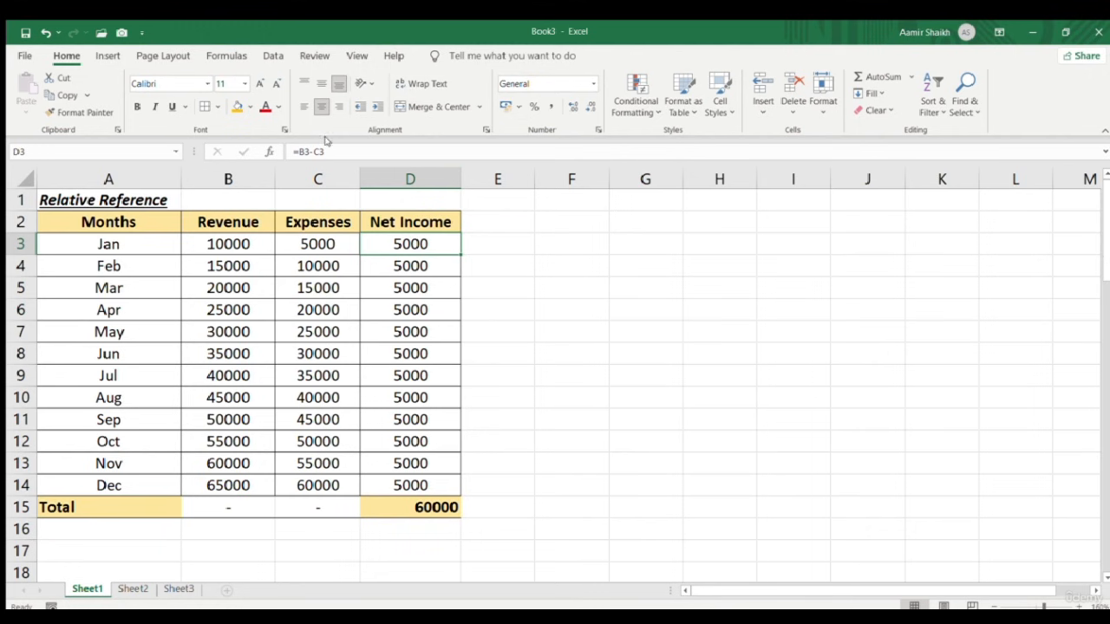
pyautogui.moveTo(458, 254); pyautogui.dragTo(449, 403)
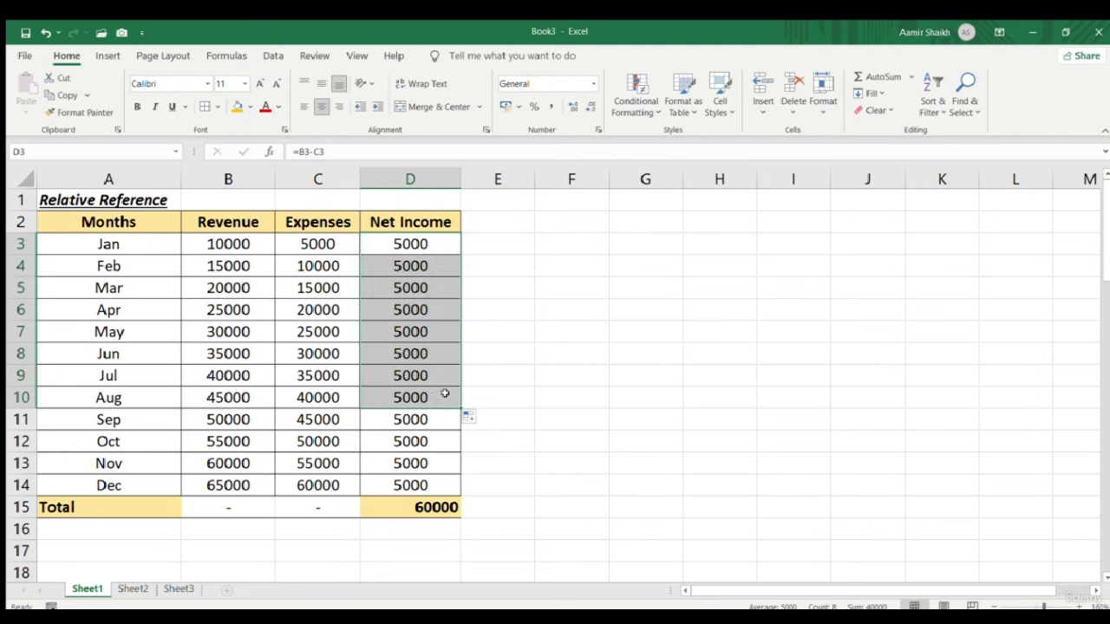
pyautogui.click(415, 244)
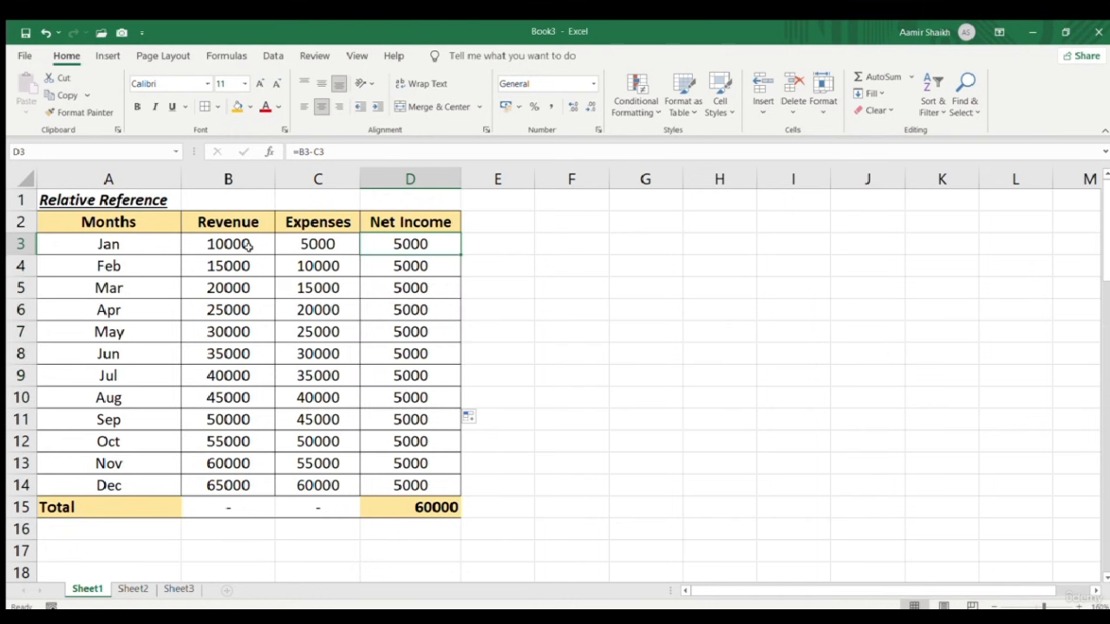
pyautogui.click(396, 274)
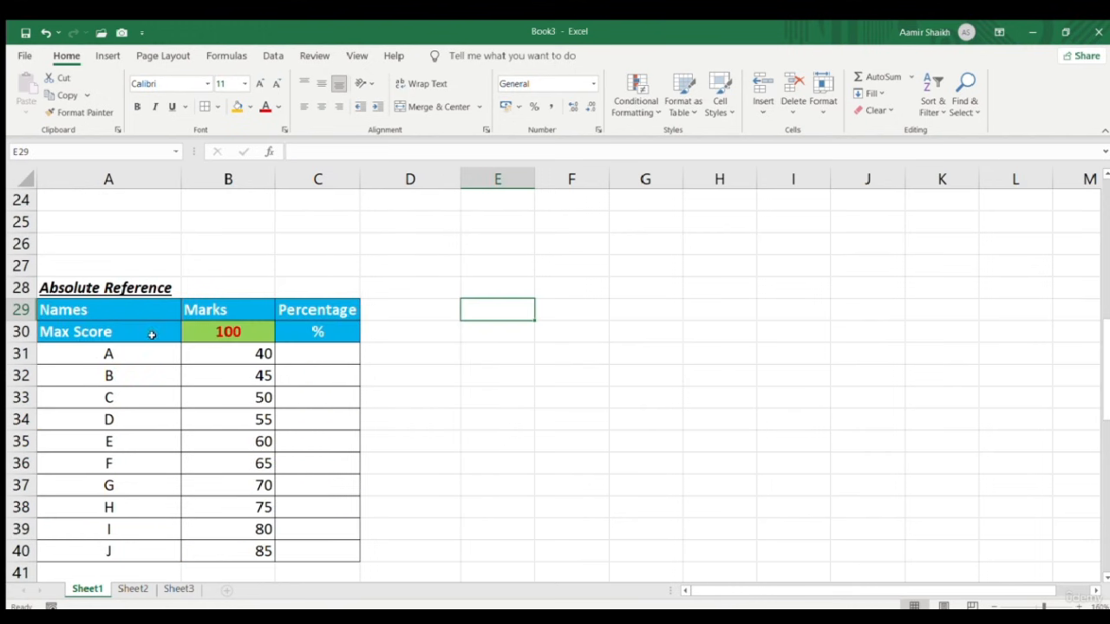
# Select the empty Percentage cells C31:C40 and open the Number Format dropdown
pyautogui.scroll(-1, 362, 367)
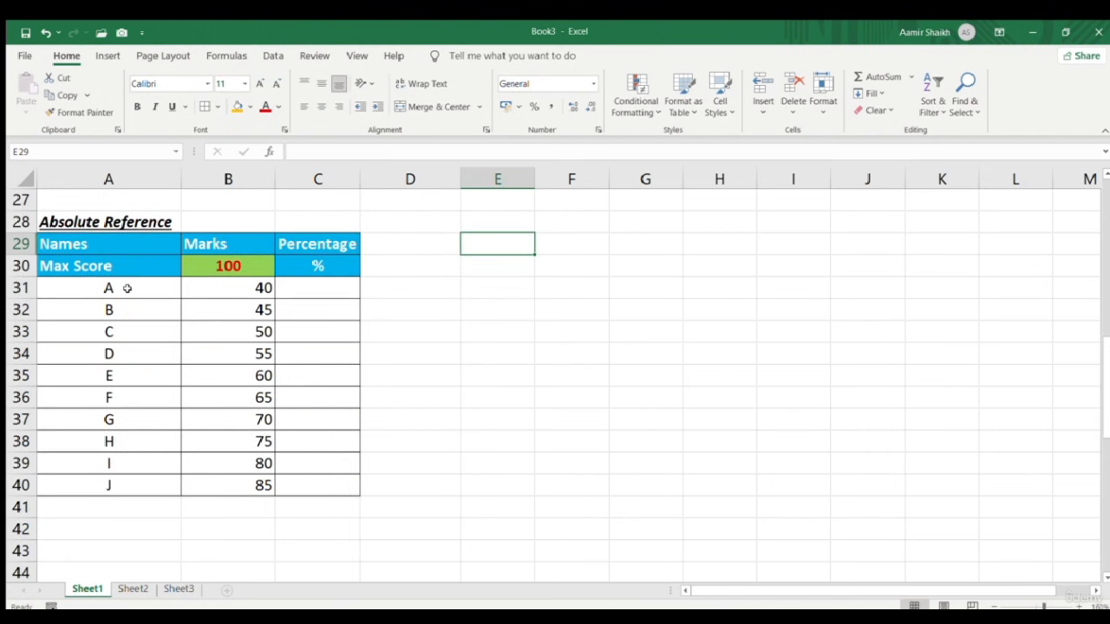
pyautogui.moveTo(128, 288); pyautogui.dragTo(150, 478)
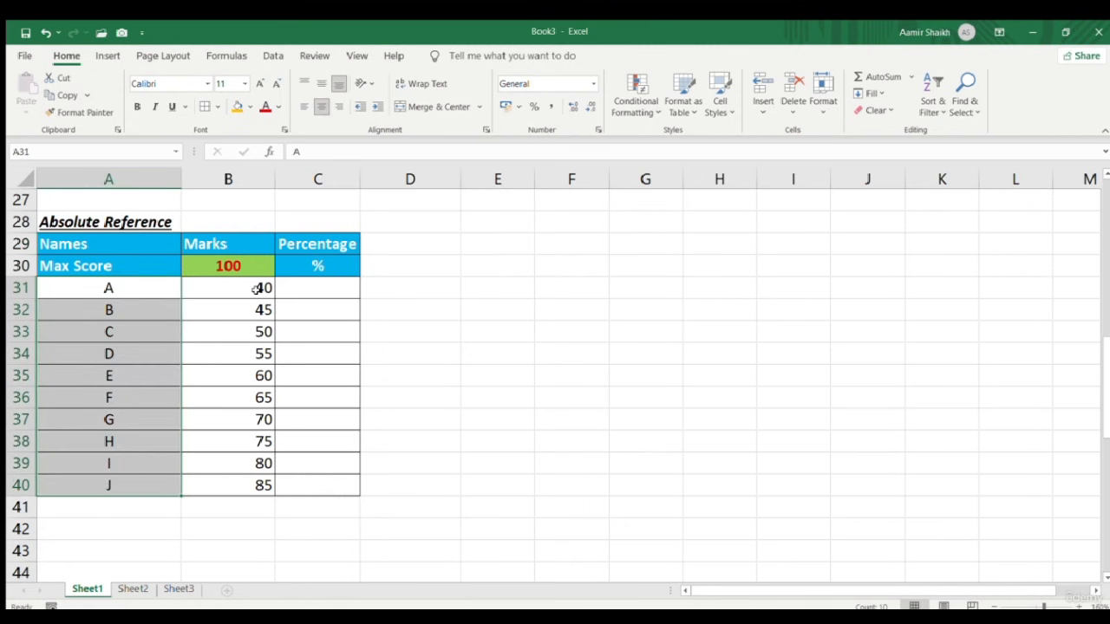
pyautogui.moveTo(260, 288); pyautogui.dragTo(250, 485)
pyautogui.click(235, 265)
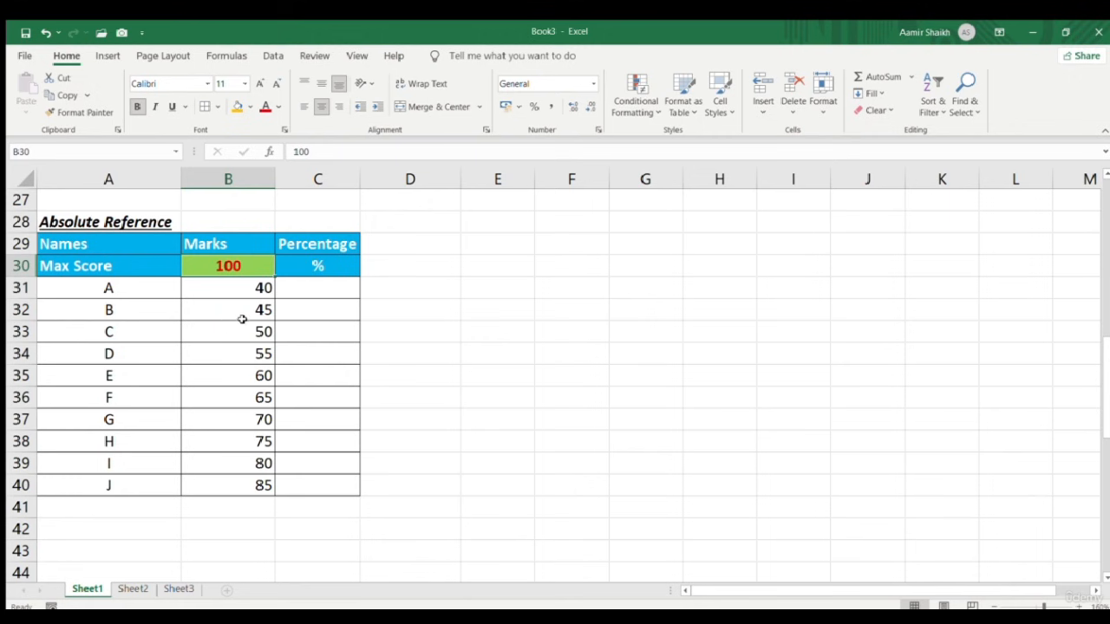
pyautogui.click(346, 291)
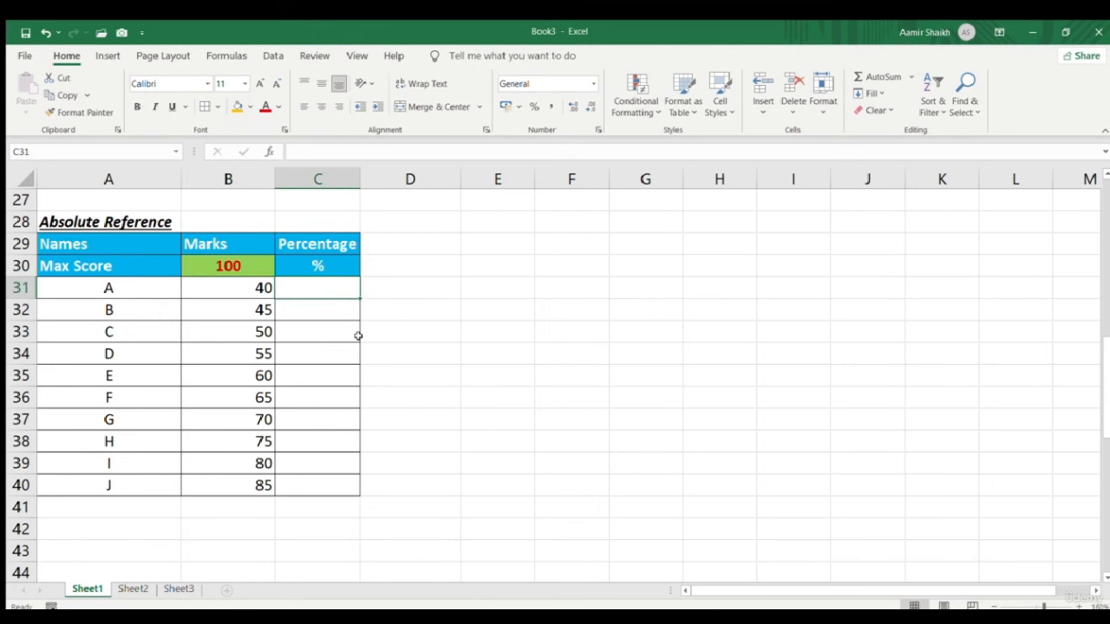
pyautogui.hotkey('shift', 'Down')
pyautogui.hotkey('shift', 'Down')
pyautogui.hotkey('shift', 'Down')
pyautogui.hotkey('shift', 'Down')
pyautogui.hotkey('shift', 'Down')
pyautogui.hotkey('shift', 'Down')
pyautogui.hotkey('shift', 'Down')
pyautogui.hotkey('shift', 'Down')
pyautogui.hotkey('shift', 'Down')
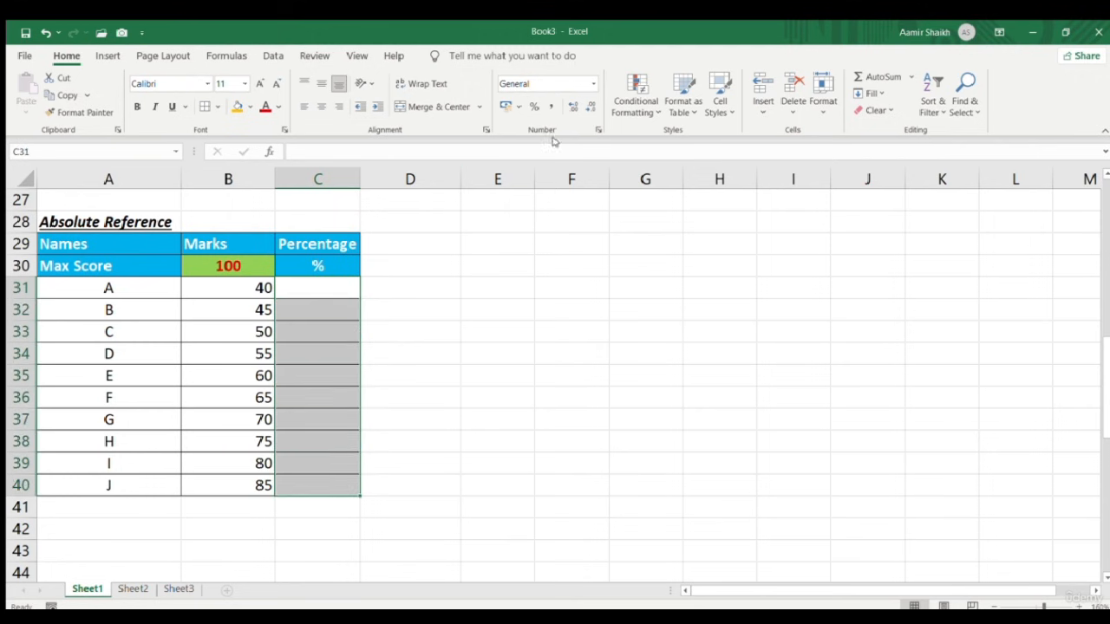
pyautogui.click(592, 83)
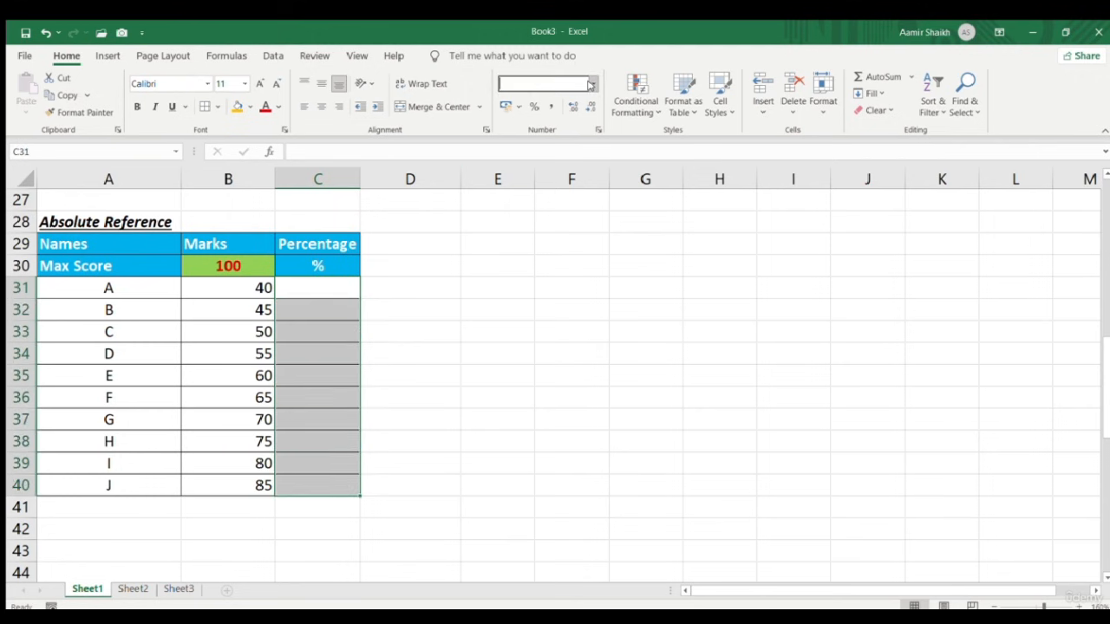
# Format C31:C40 as Percentage and test it with 10 in F30 and G30, showing 10.00%
pyautogui.click(573, 340)
pyautogui.click(565, 268)
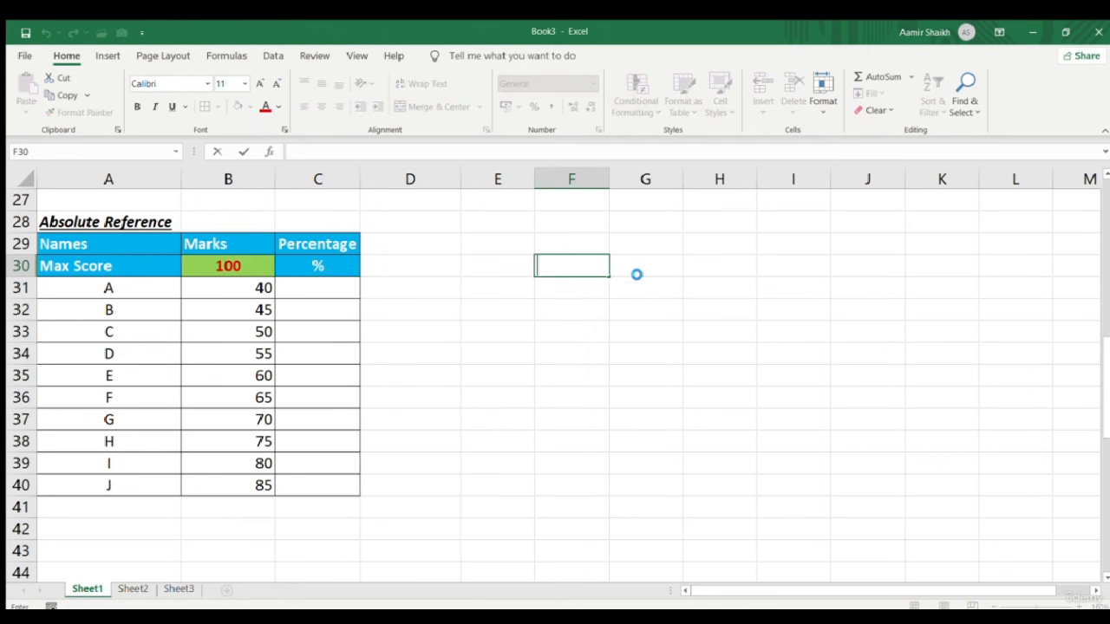
pyautogui.click(637, 274)
pyautogui.doubleClick(585, 268)
pyautogui.press('Escape')
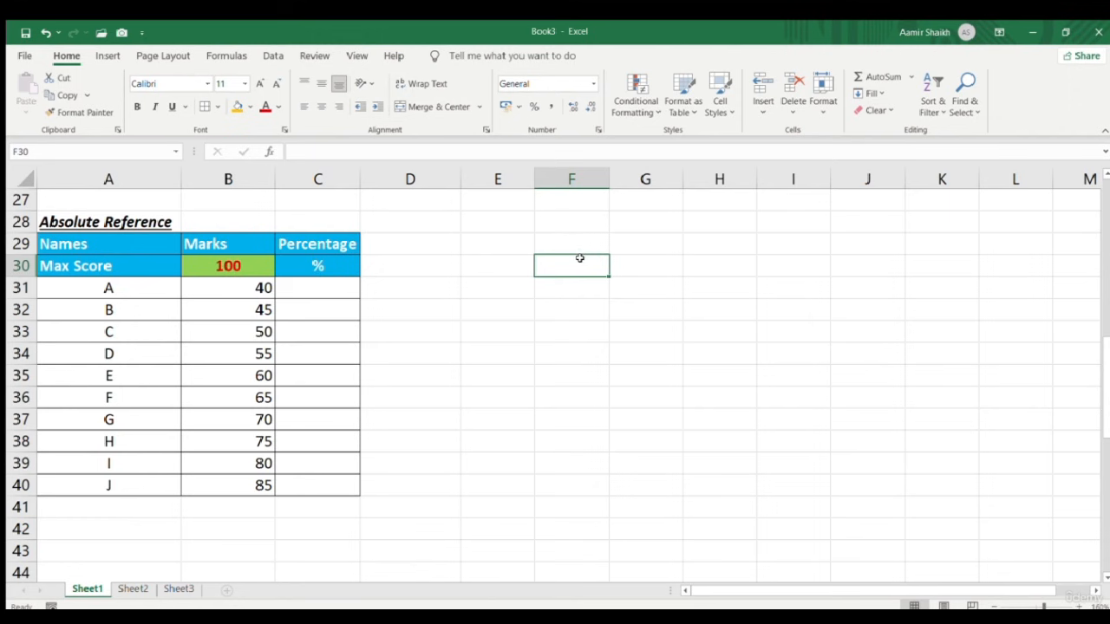
pyautogui.click(659, 266)
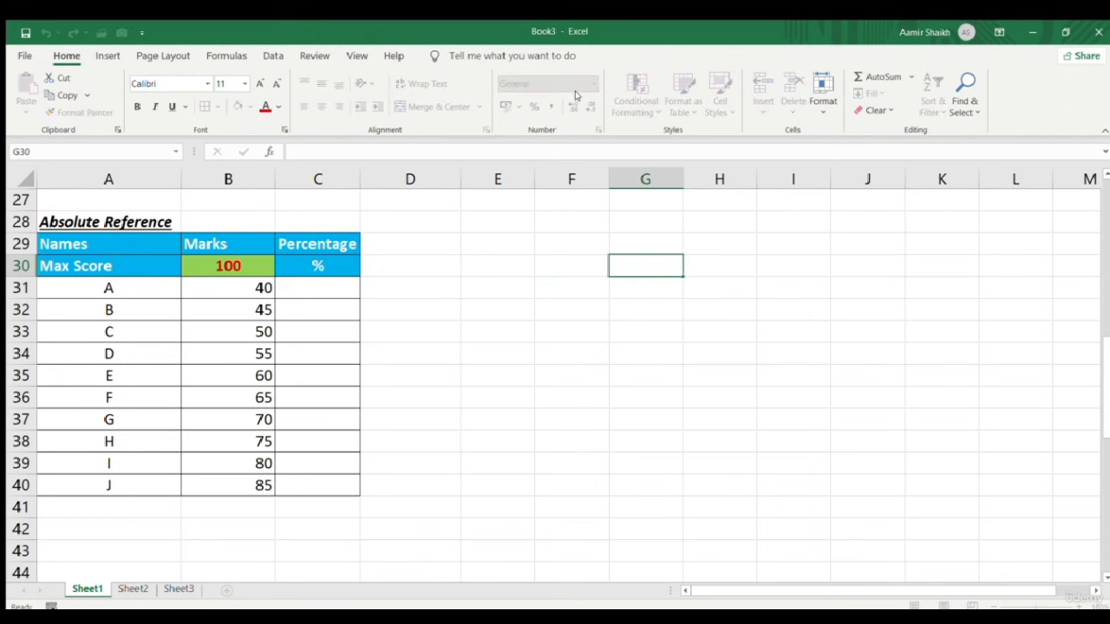
pyautogui.click(583, 258)
pyautogui.write('10')
pyautogui.press('Tab')
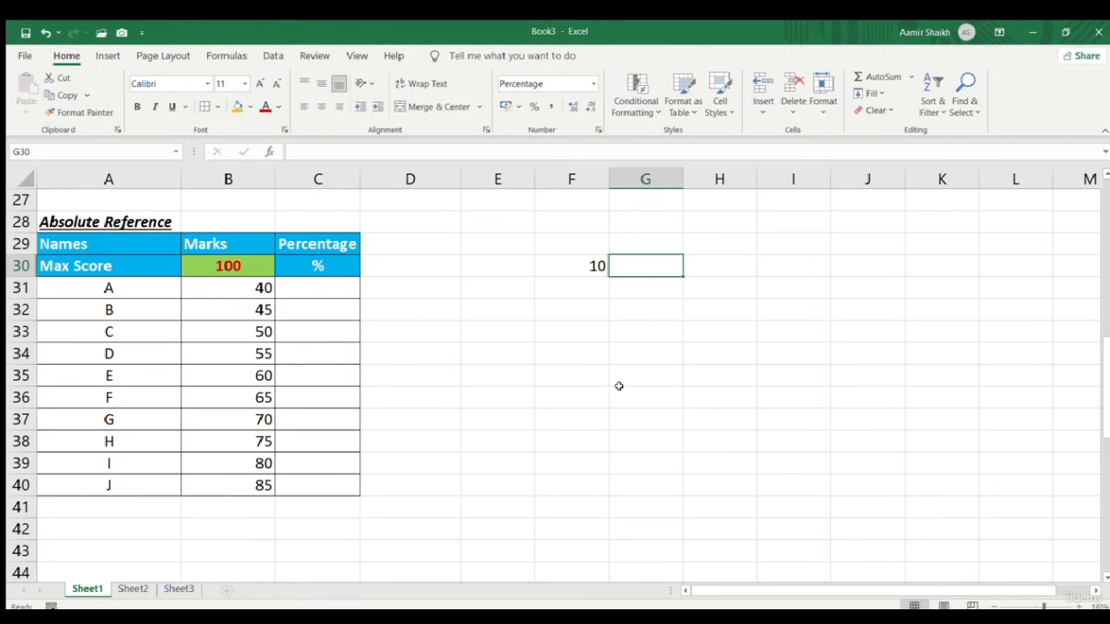
pyautogui.write('10')
pyautogui.press('Return')
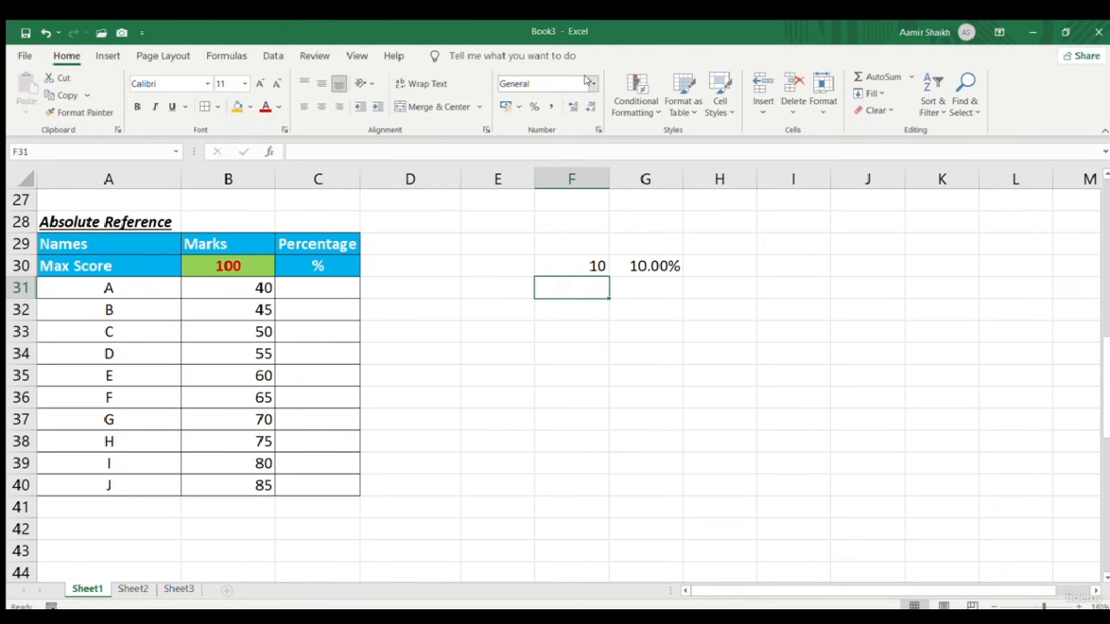
# Reselect the Percentage cells C31:C40, then return to C31
pyautogui.click(317, 285)
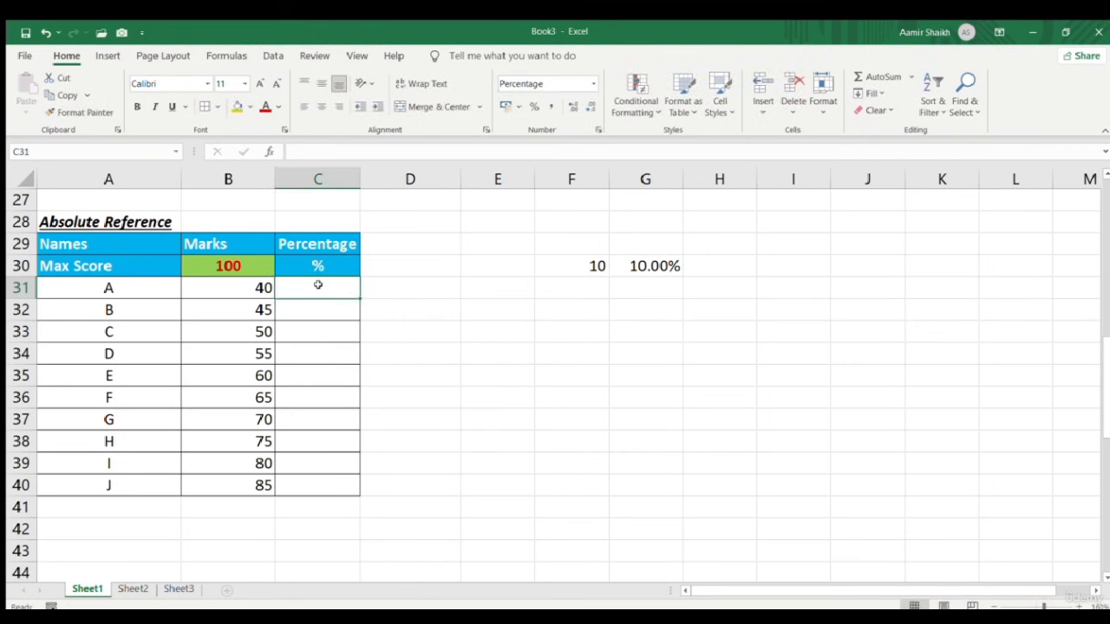
pyautogui.hotkey('shift', 'Down')
pyautogui.hotkey('shift', 'Down')
pyautogui.hotkey('shift', 'Down')
pyautogui.hotkey('shift', 'Down')
pyautogui.hotkey('shift', 'Down')
pyautogui.hotkey('shift', 'Down')
pyautogui.hotkey('shift', 'Down')
pyautogui.hotkey('shift', 'Down')
pyautogui.hotkey('shift', 'Down')
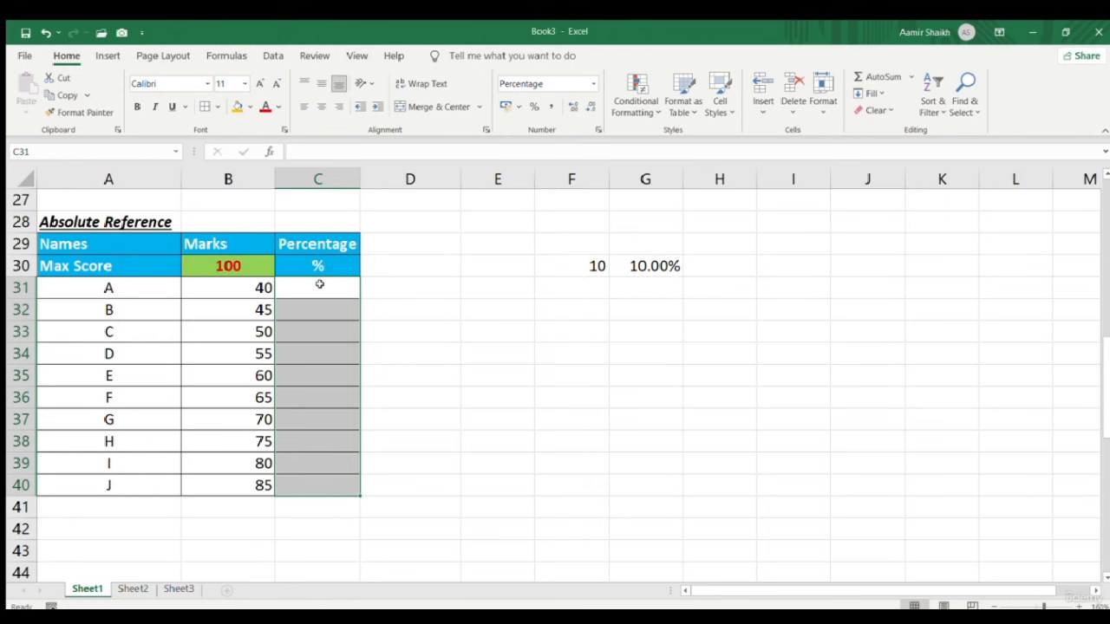
pyautogui.click(320, 288)
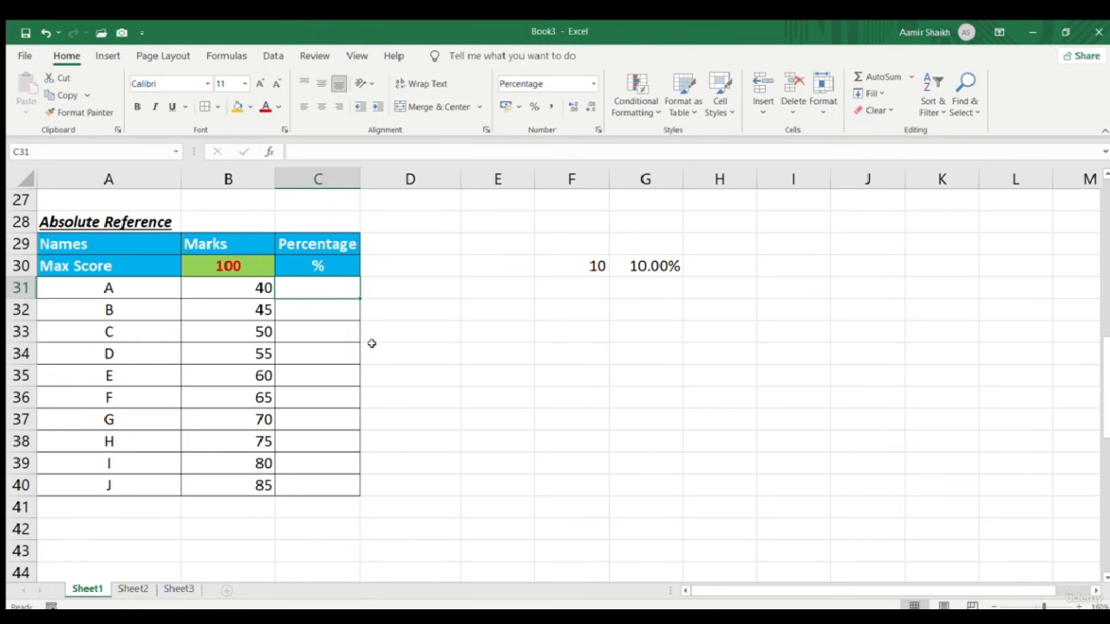
# Enter =B31/B30 in C31 for 40.00% and drag the formula down through C40
pyautogui.write('=')
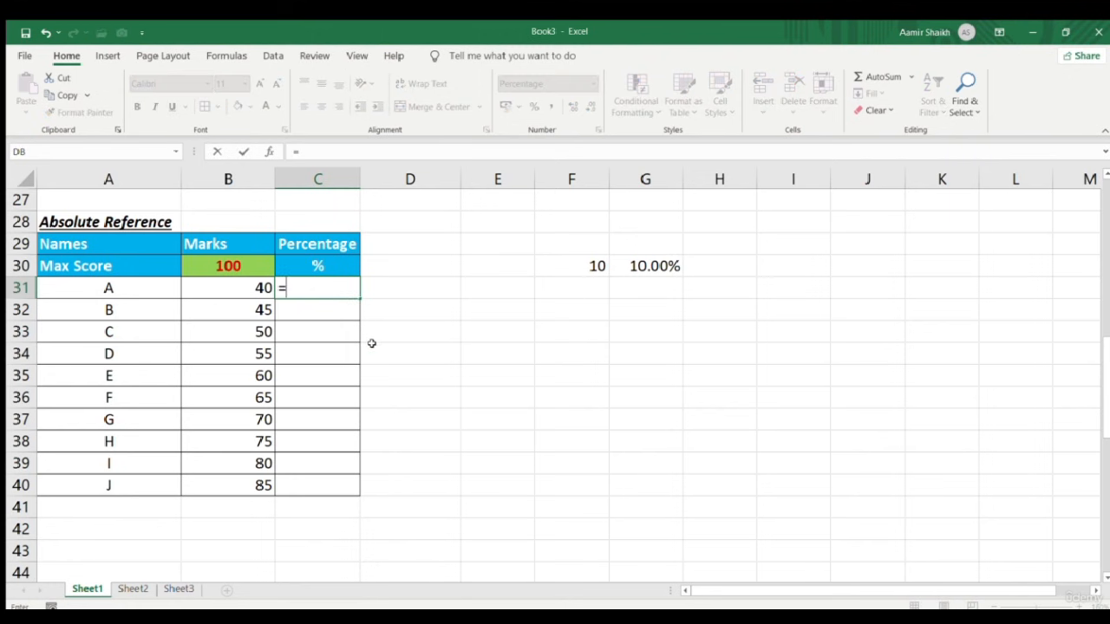
pyautogui.press('Left')
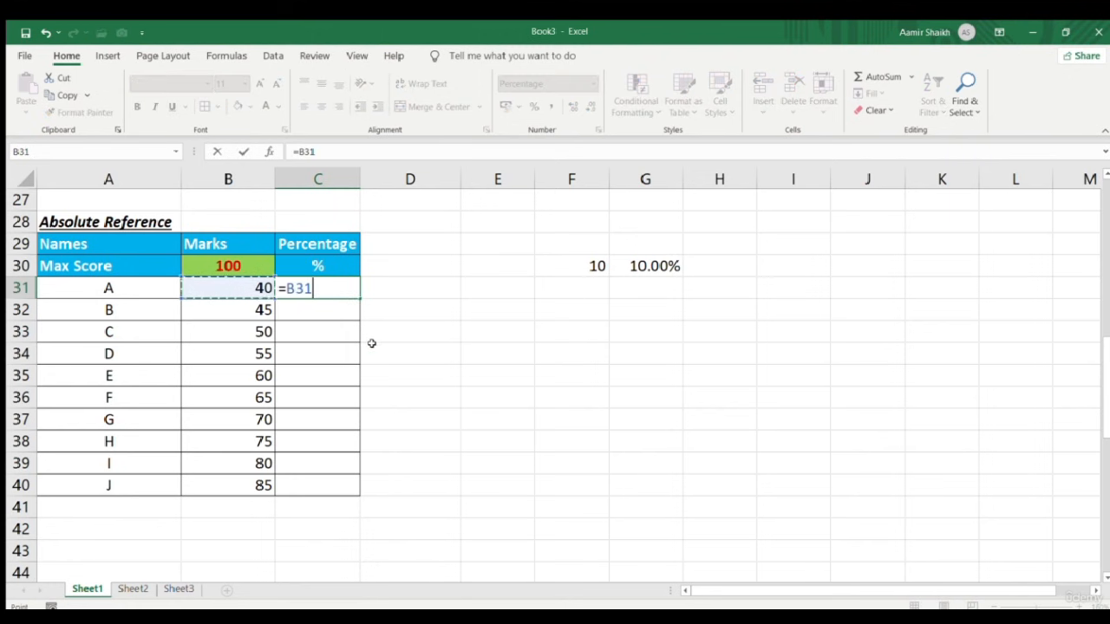
pyautogui.write('//')
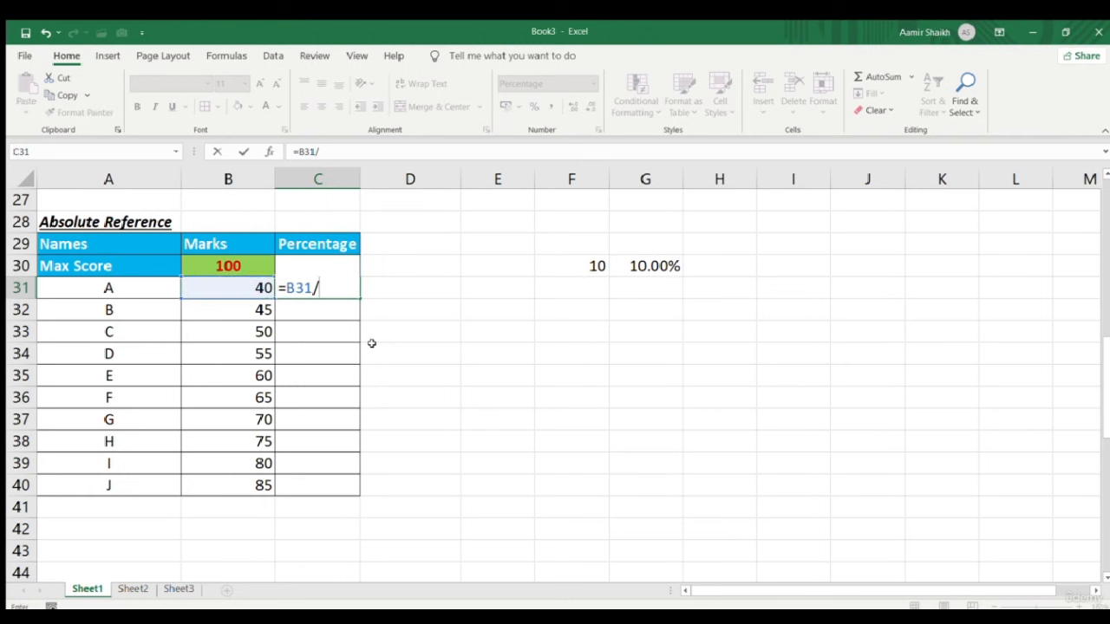
pyautogui.press('Left')
pyautogui.press('Up')
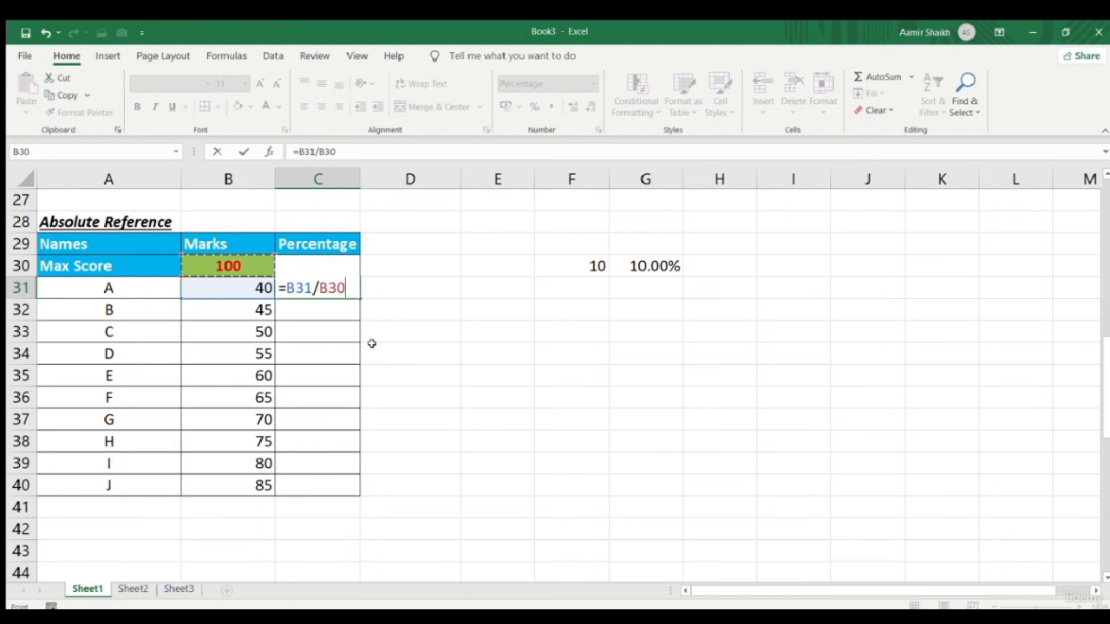
pyautogui.press('Return')
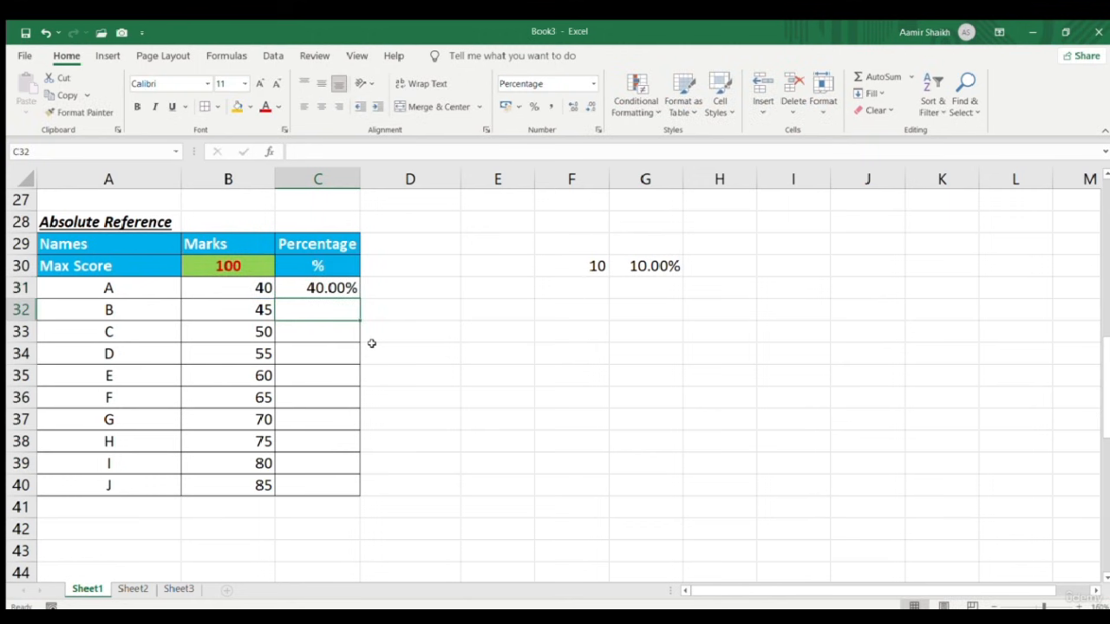
pyautogui.click(345, 289)
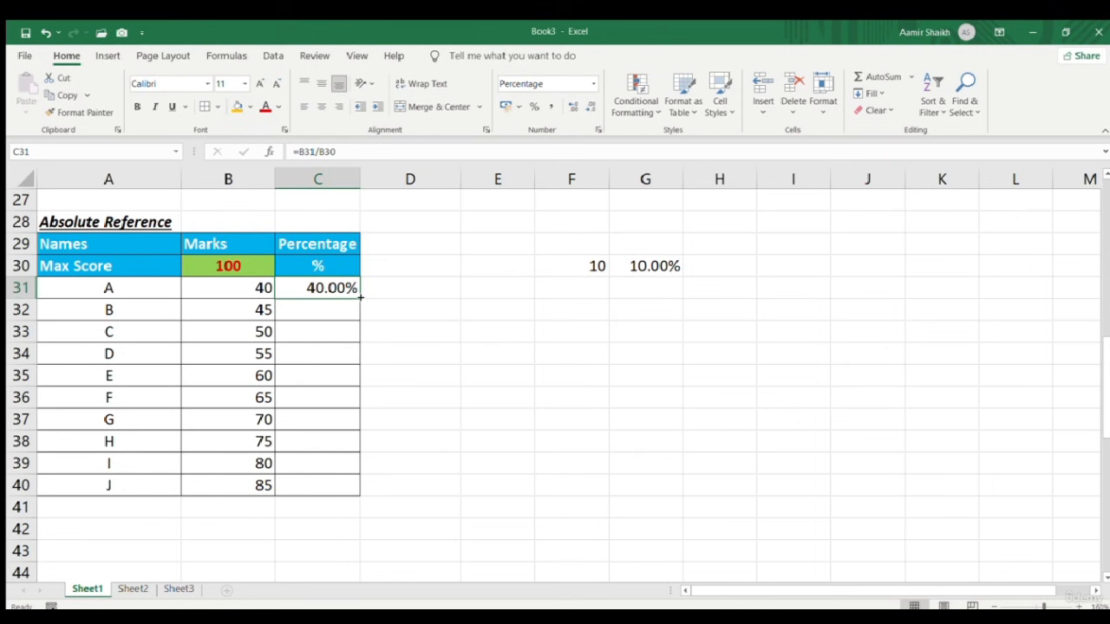
pyautogui.moveTo(360, 297); pyautogui.dragTo(370, 488)
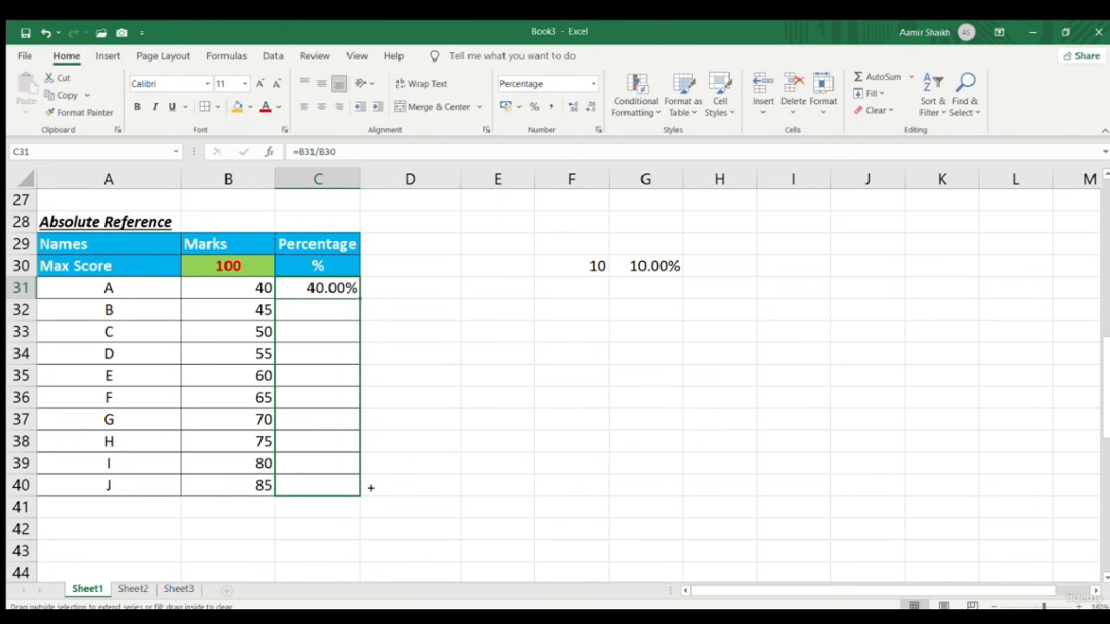
pyautogui.moveTo(370, 488); pyautogui.dragTo(370, 488)
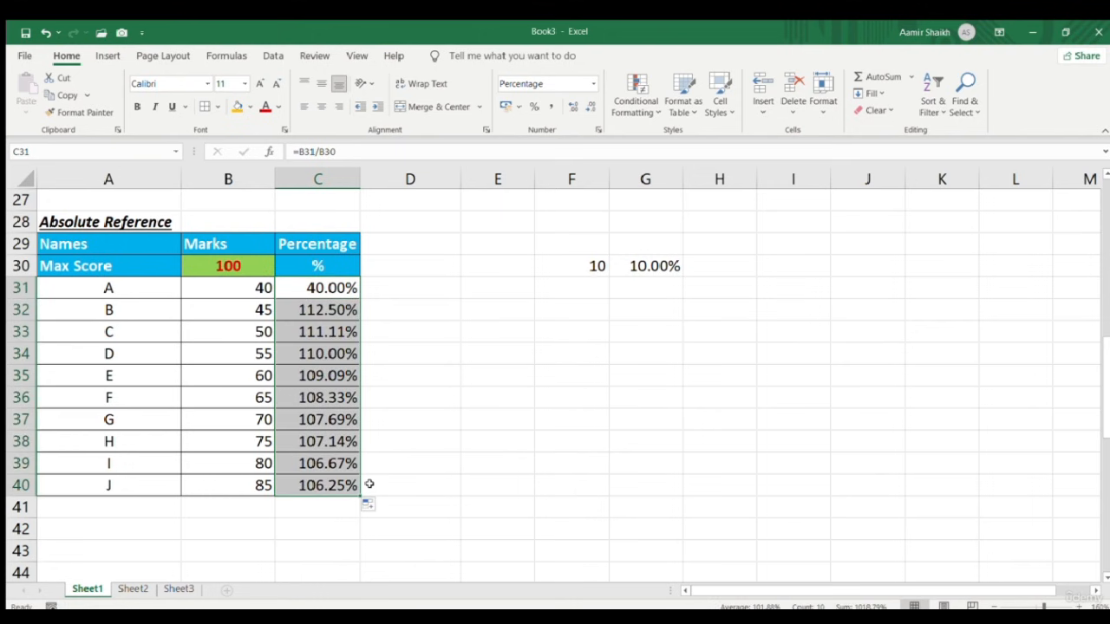
# Inspect the marks in B31 and B32 and the formulas in C31 and C32
pyautogui.doubleClick(249, 299)
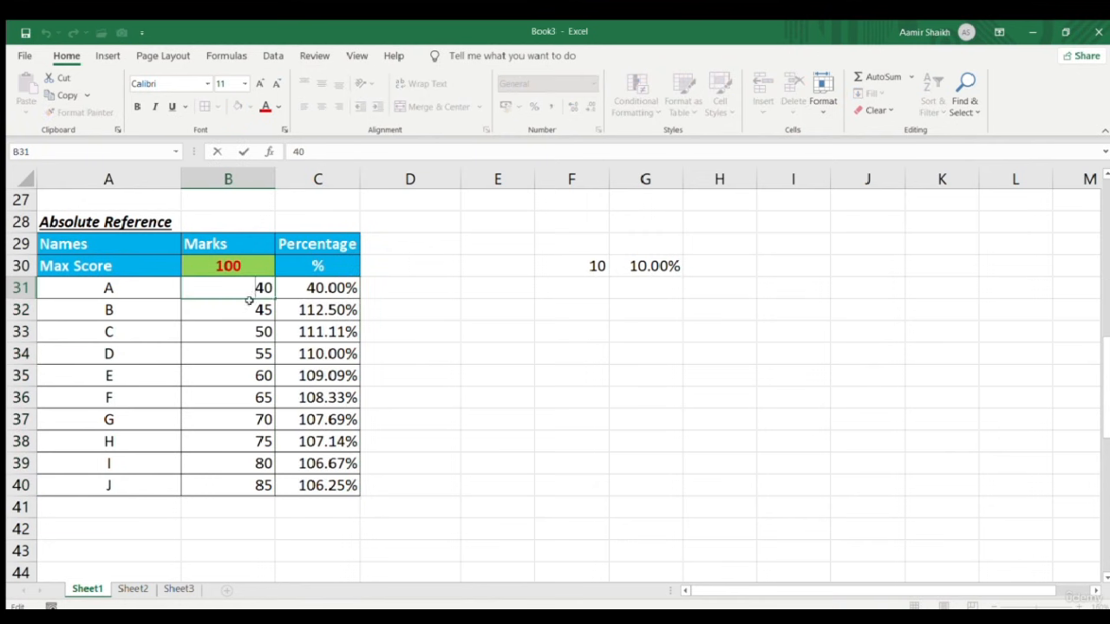
pyautogui.press('Escape')
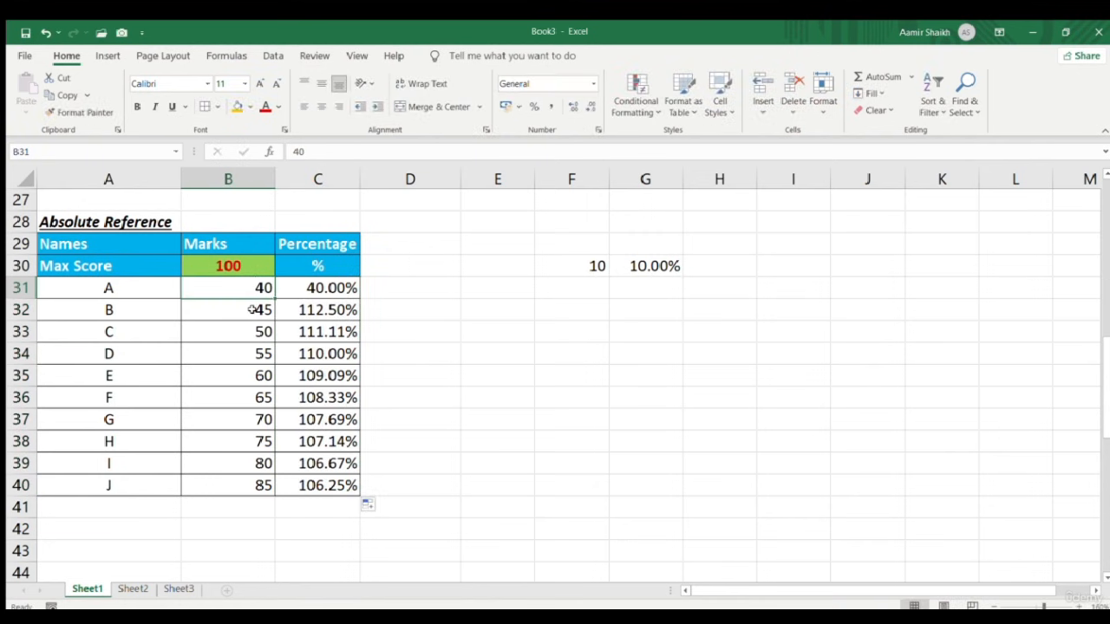
pyautogui.click(251, 309)
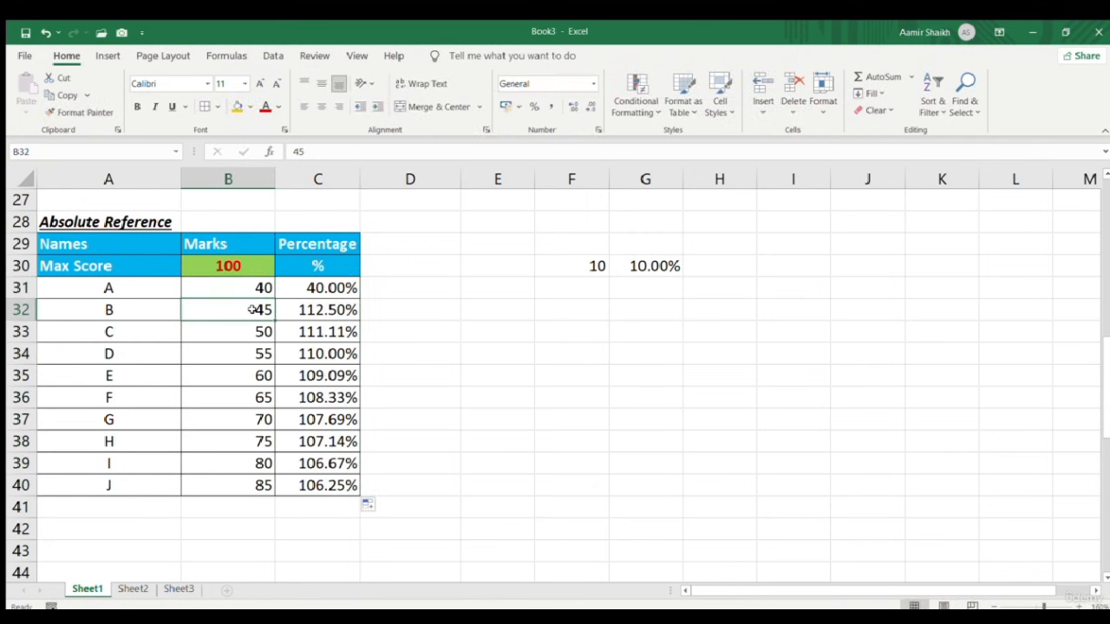
pyautogui.click(314, 289)
pyautogui.press('F2')
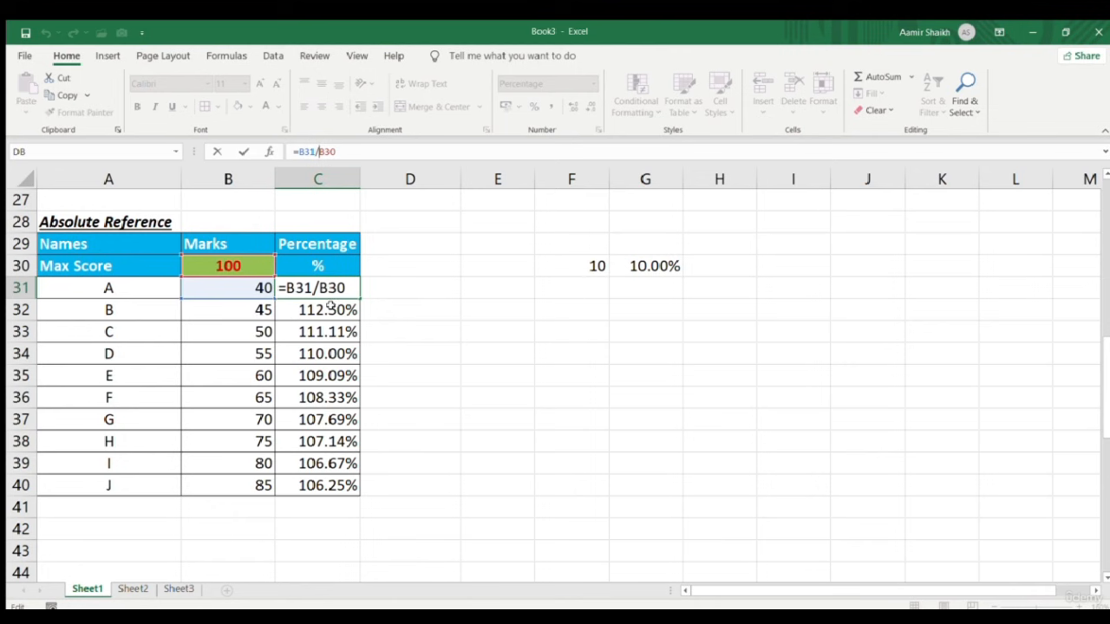
pyautogui.click(317, 288)
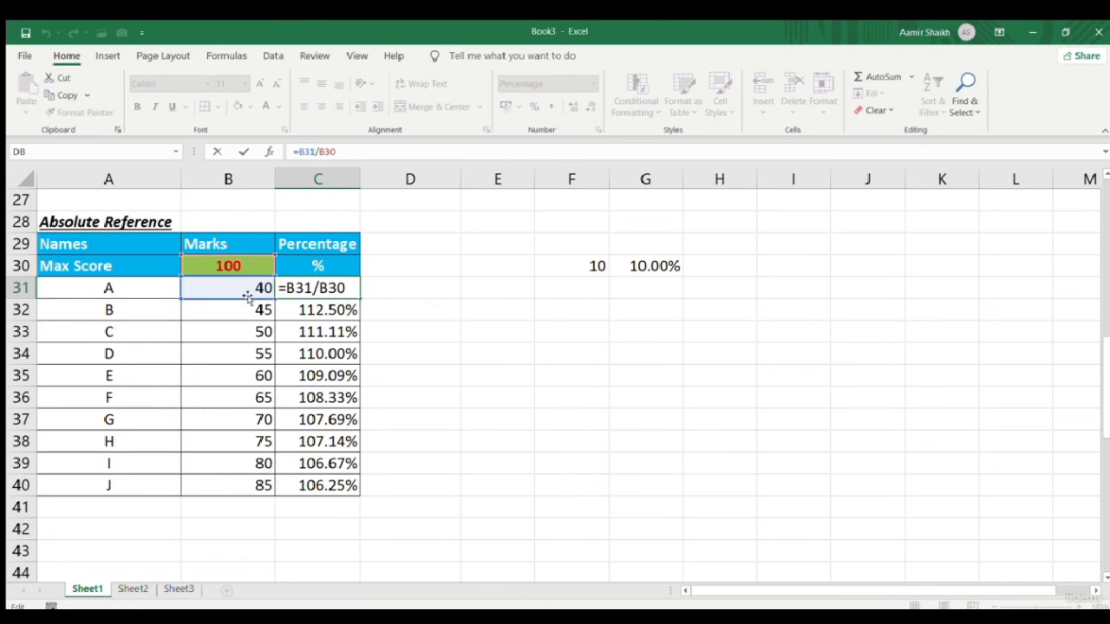
pyautogui.press('Return')
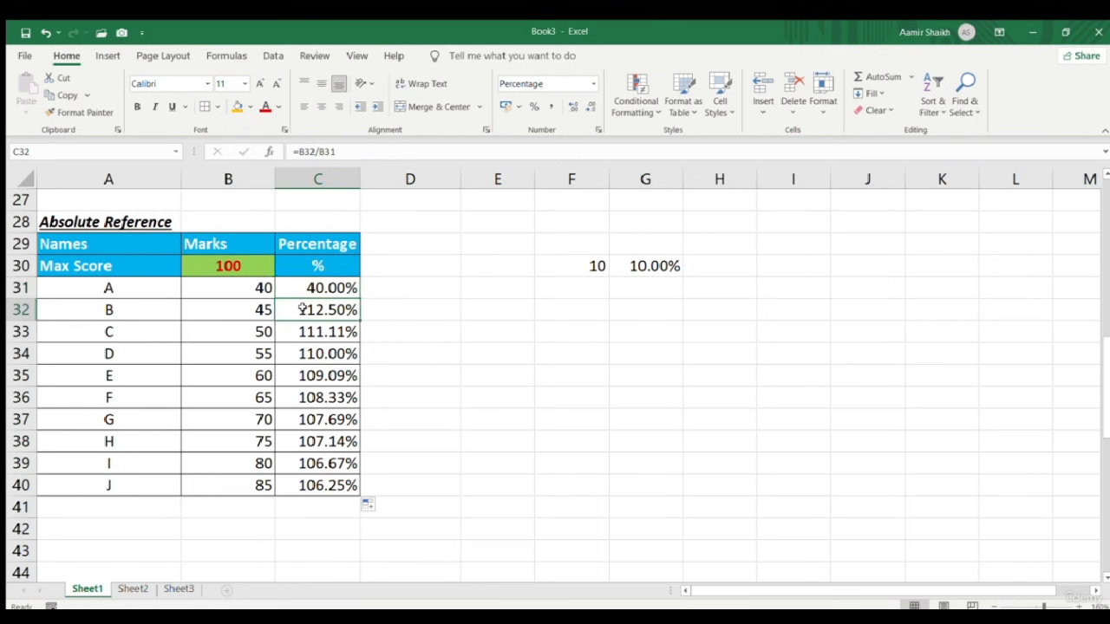
pyautogui.click(304, 151)
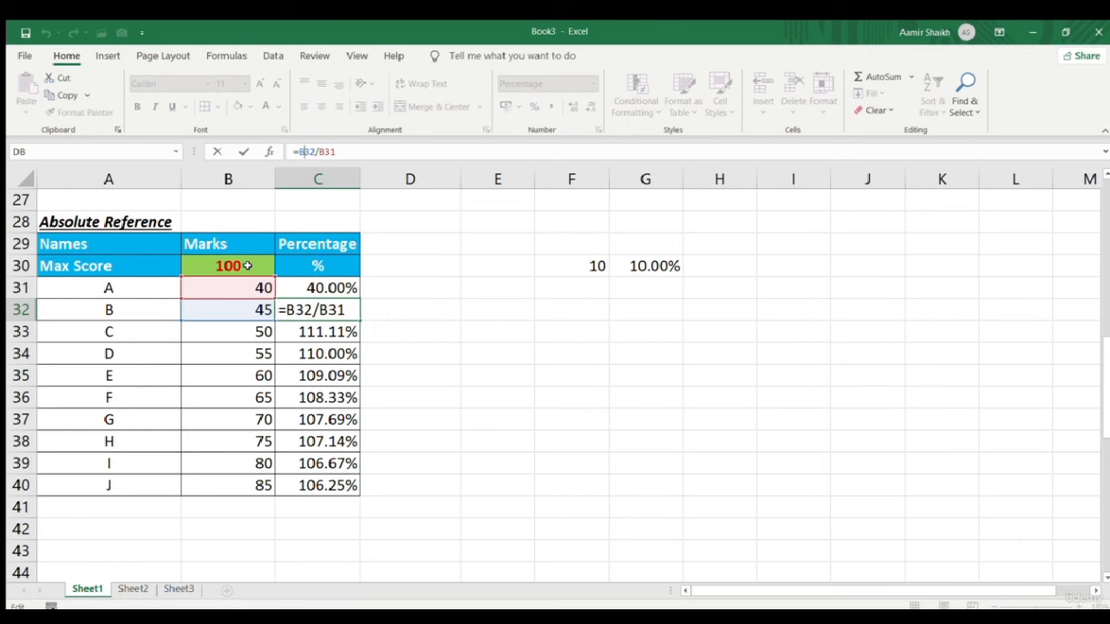
pyautogui.press('Escape')
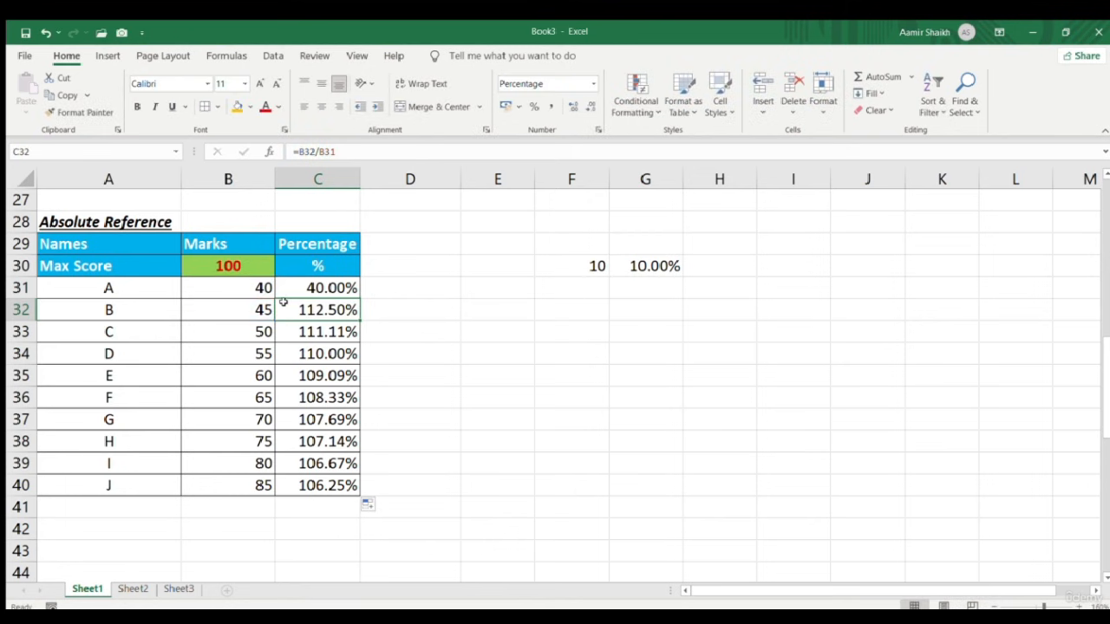
# Delete the wrong percentages in C32:C40 and return to C31
pyautogui.click(342, 338)
pyautogui.hotkey('ctrl', 'shift', 'Down')
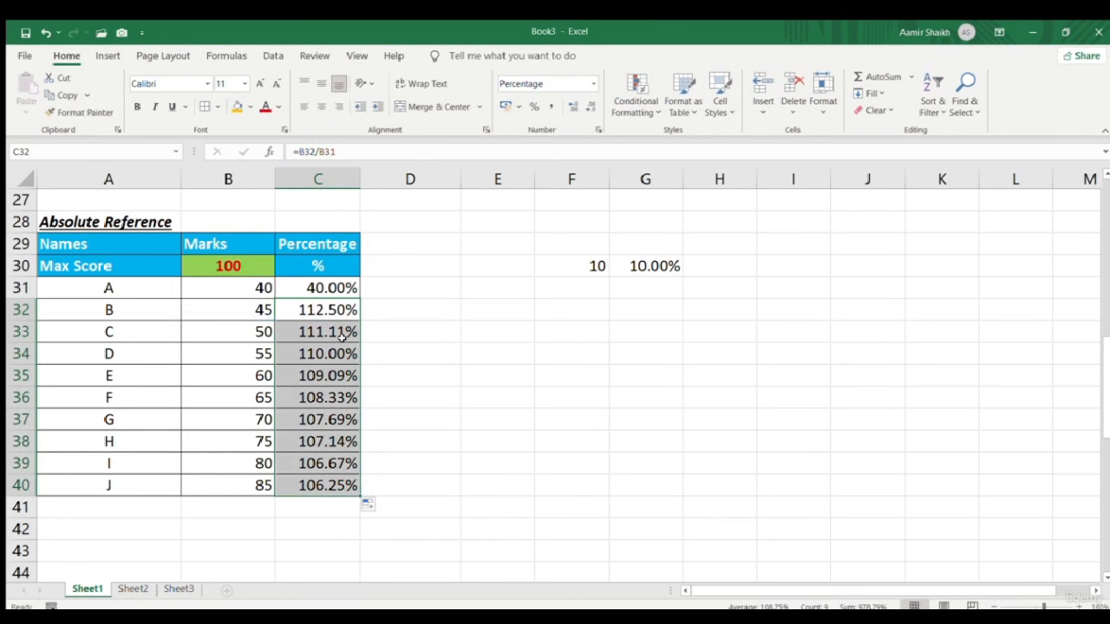
pyautogui.press('Delete')
pyautogui.click(341, 288)
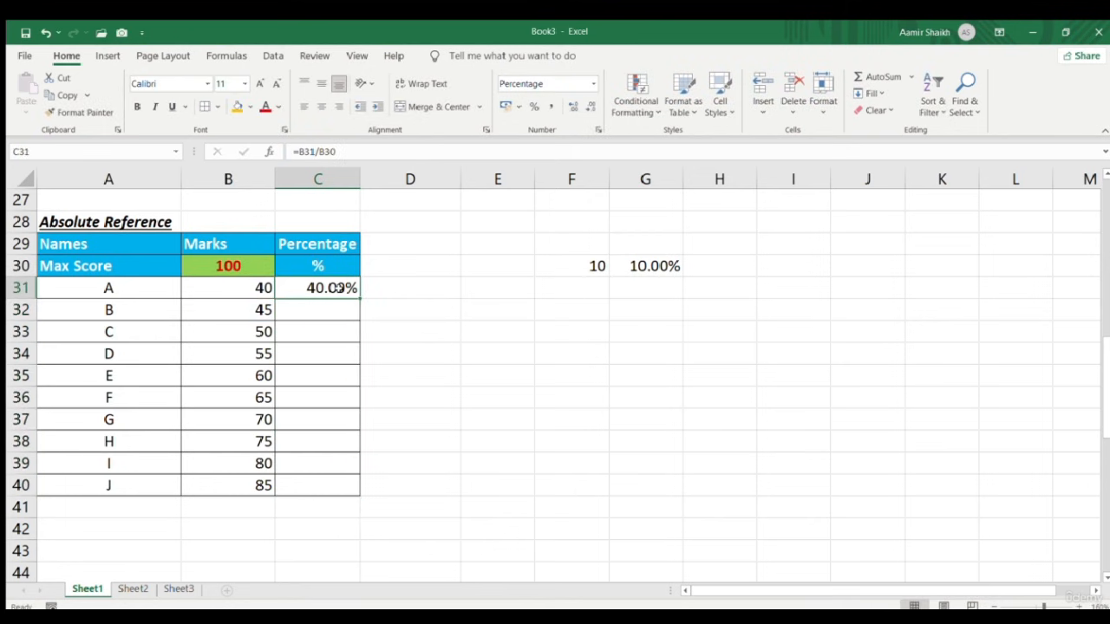
# Lock the divisor with F4 so C31 reads =B31/$B$30, still 40.00%
pyautogui.click(328, 152)
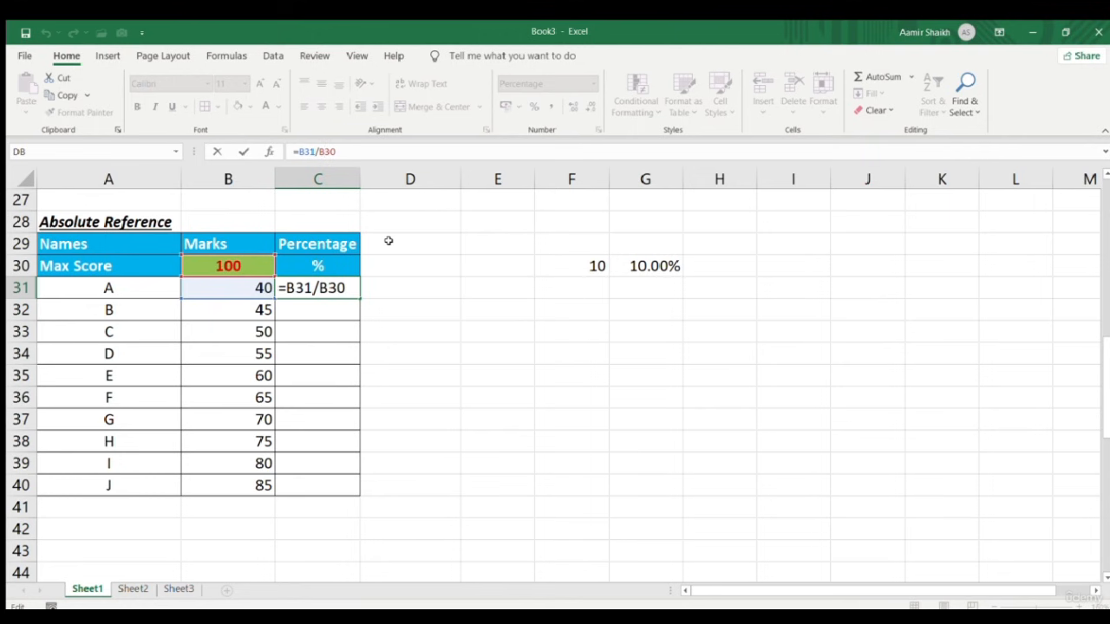
pyautogui.press('F4')
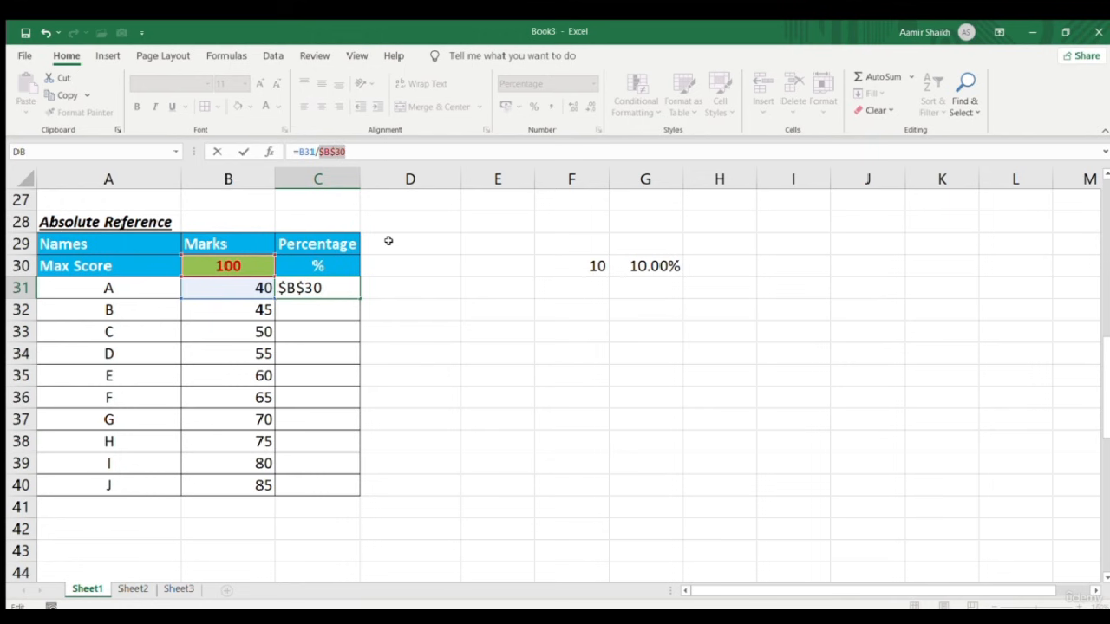
pyautogui.click(369, 149)
pyautogui.press('Return')
pyautogui.click(347, 284)
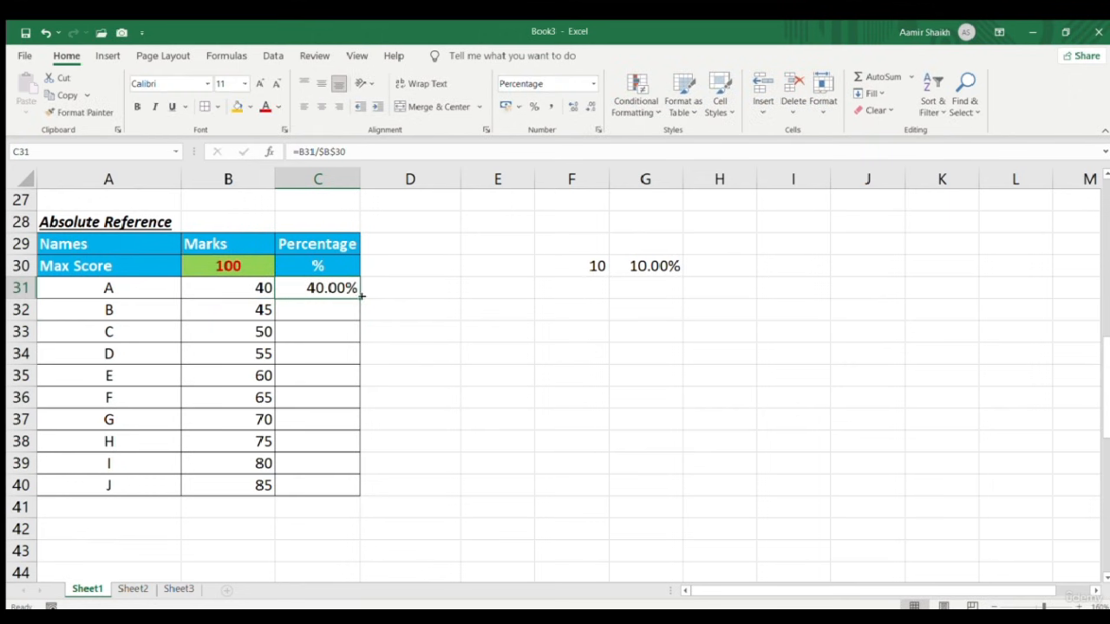
# Fill the fixed-reference formula down to C40 (40.00%–85.00%) and verify C36 reads =B36/$B$30
pyautogui.moveTo(360, 296); pyautogui.dragTo(372, 493)
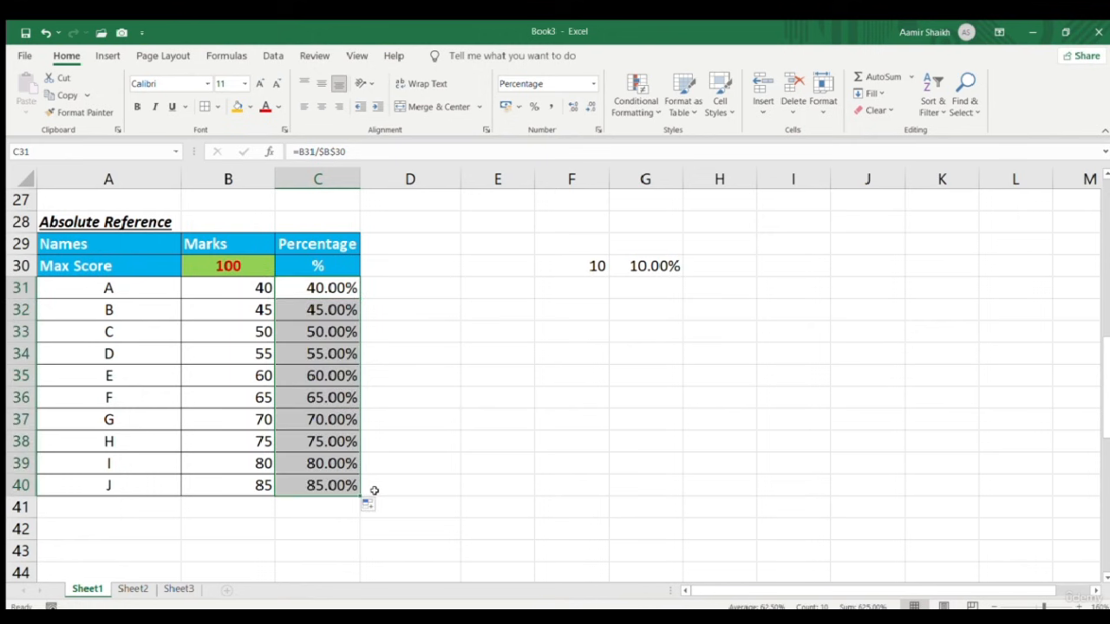
pyautogui.click(333, 400)
pyautogui.click(331, 153)
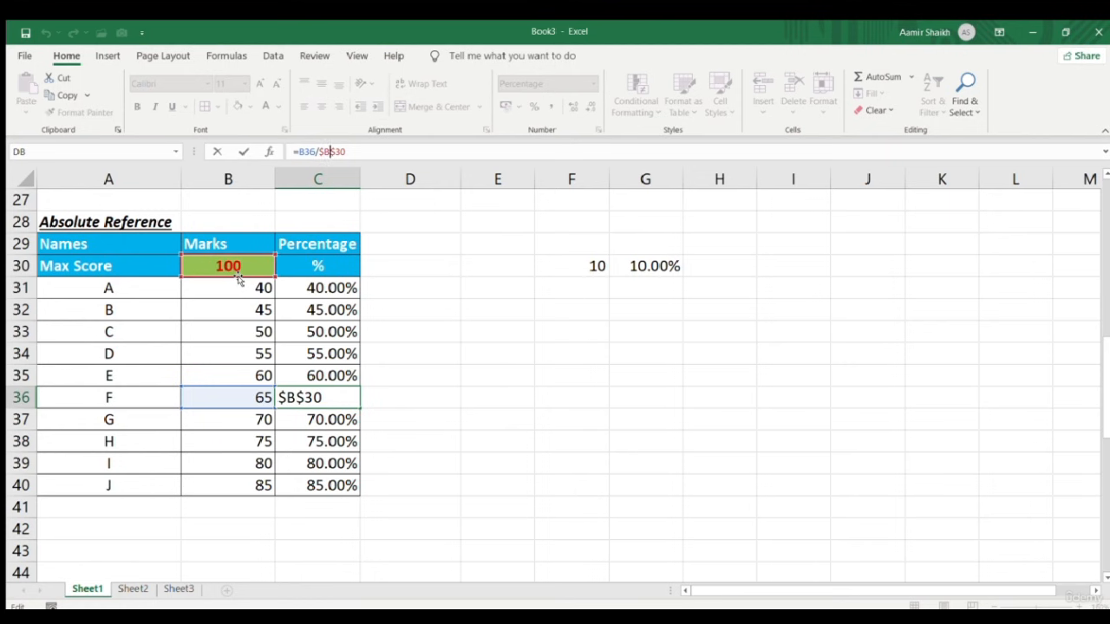
pyautogui.click(342, 287)
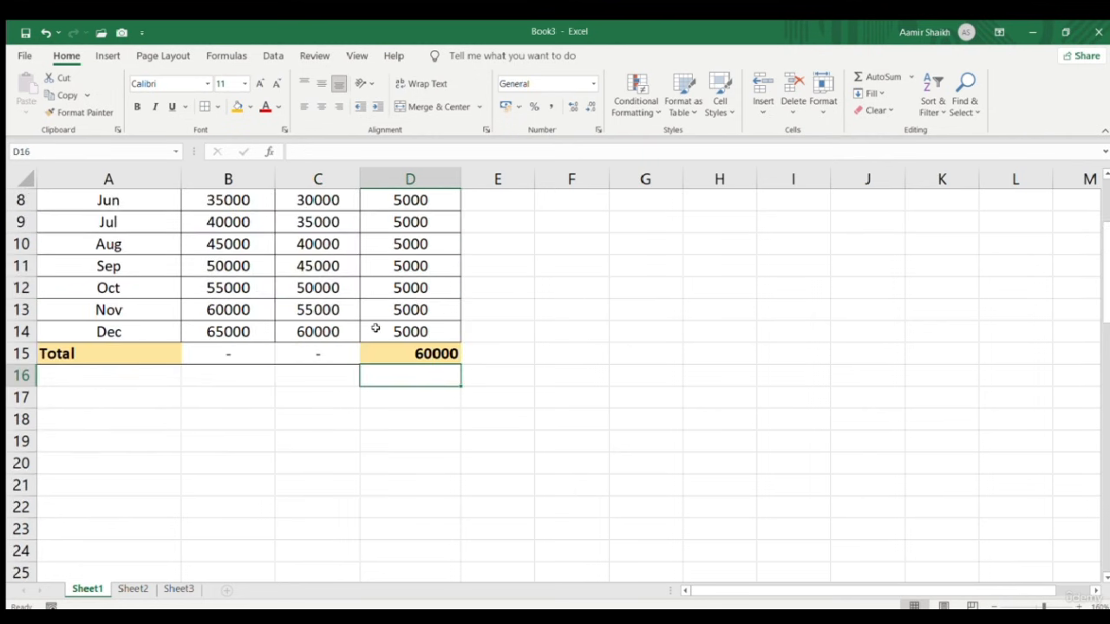
# Review the grid headers 1–5 in B60:F60 and 10–50 in A61:A65, ending on cell B61
pyautogui.scroll(-6, 373, 331)
pyautogui.scroll(-6, 372, 331)
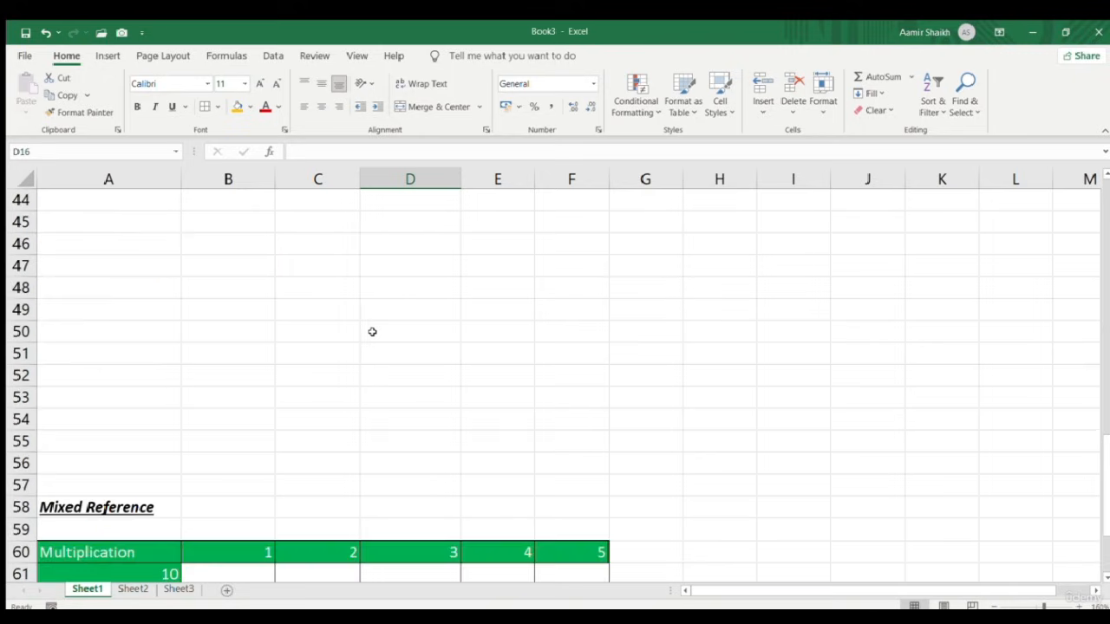
pyautogui.scroll(-4, 372, 331)
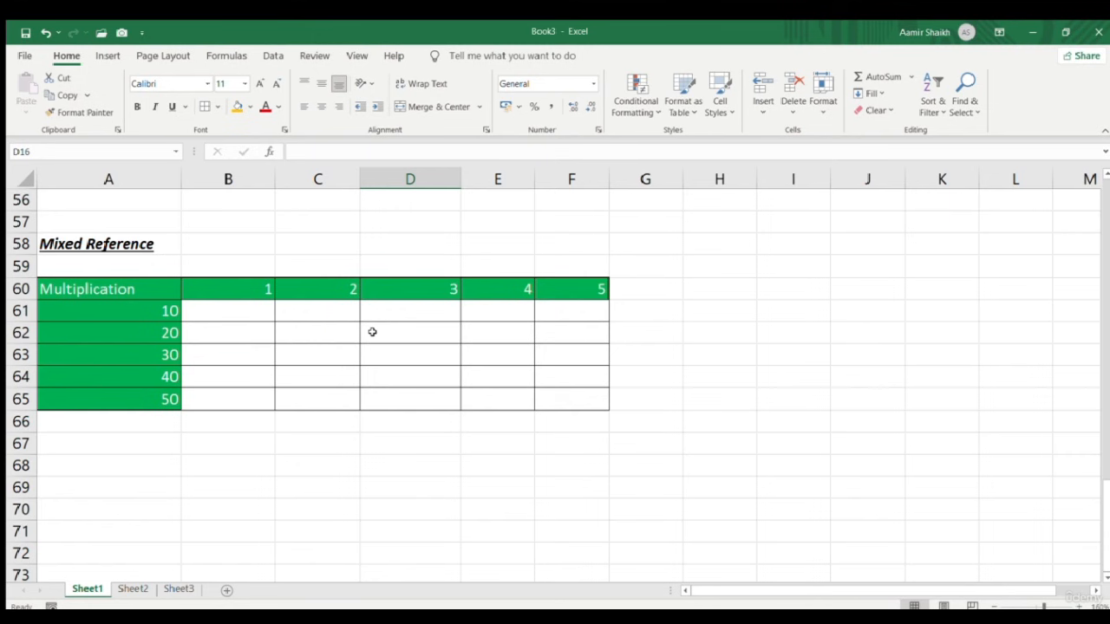
pyautogui.moveTo(139, 295); pyautogui.dragTo(526, 403)
pyautogui.moveTo(119, 318); pyautogui.dragTo(128, 408)
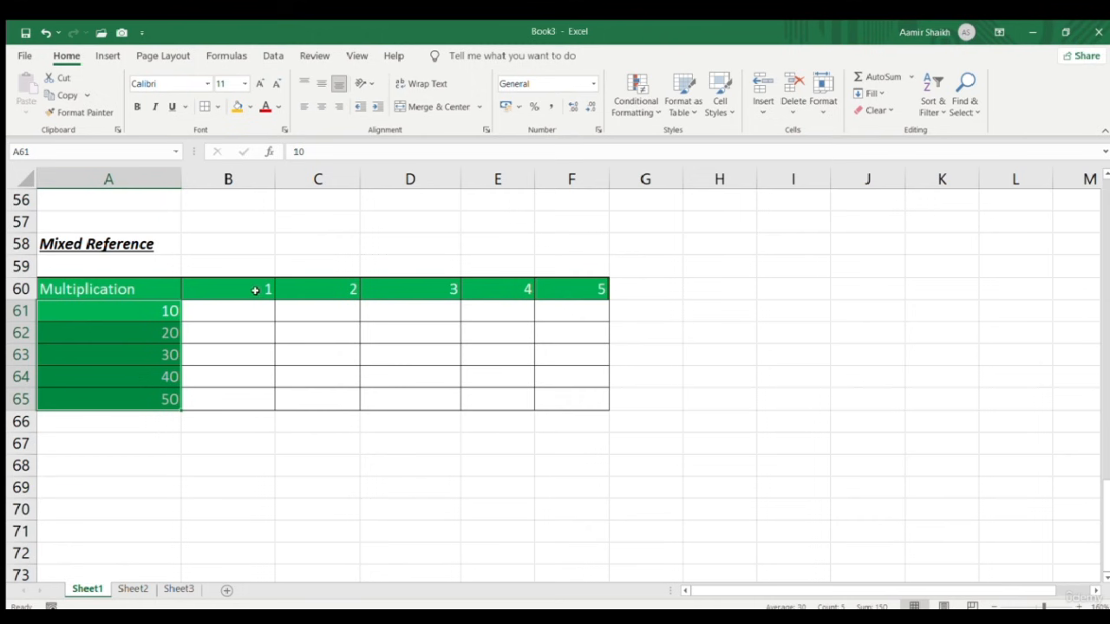
pyautogui.click(29, 294)
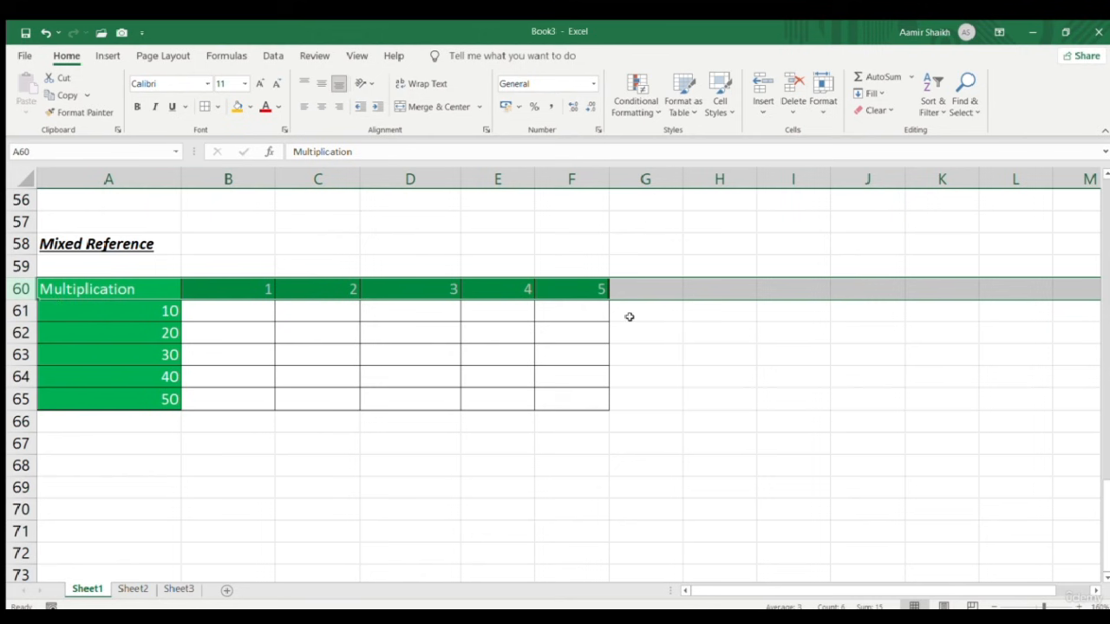
pyautogui.click(229, 179)
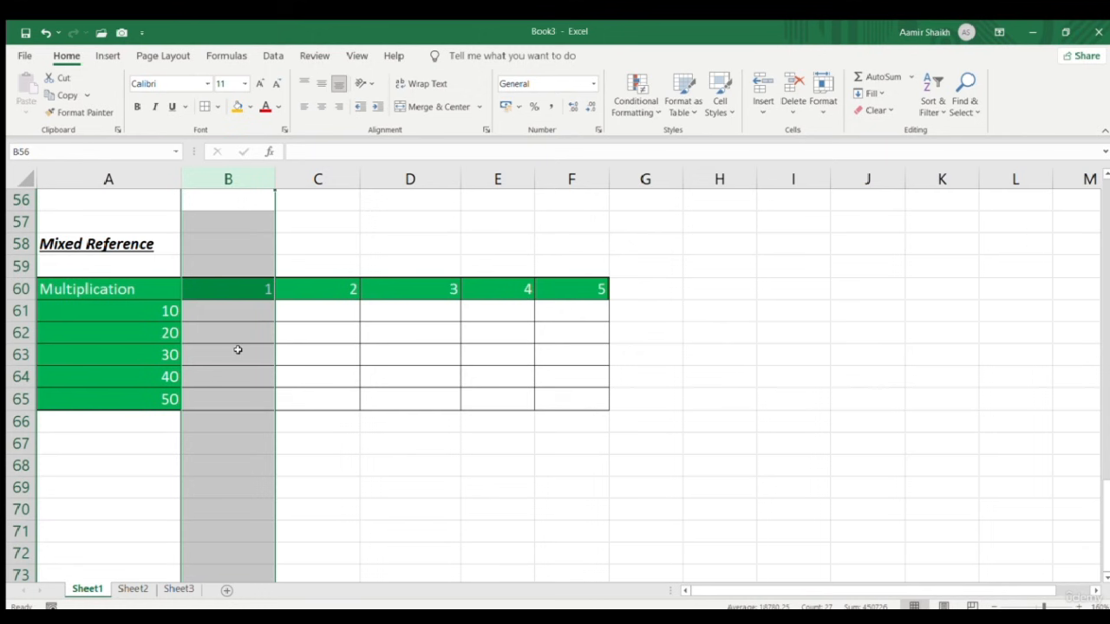
pyautogui.click(20, 311)
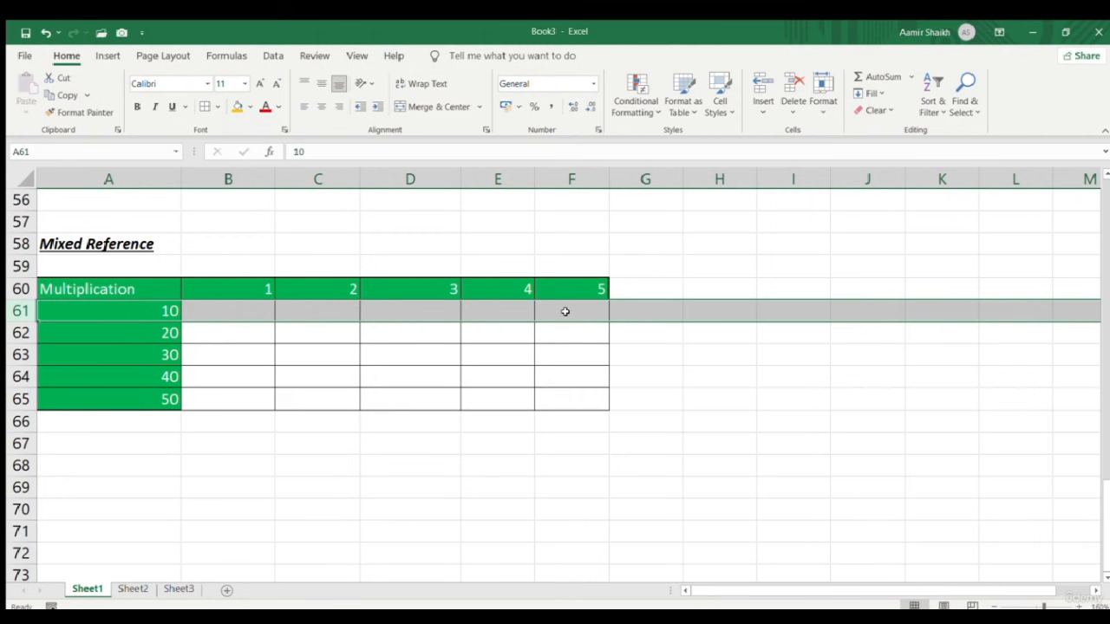
pyautogui.click(240, 313)
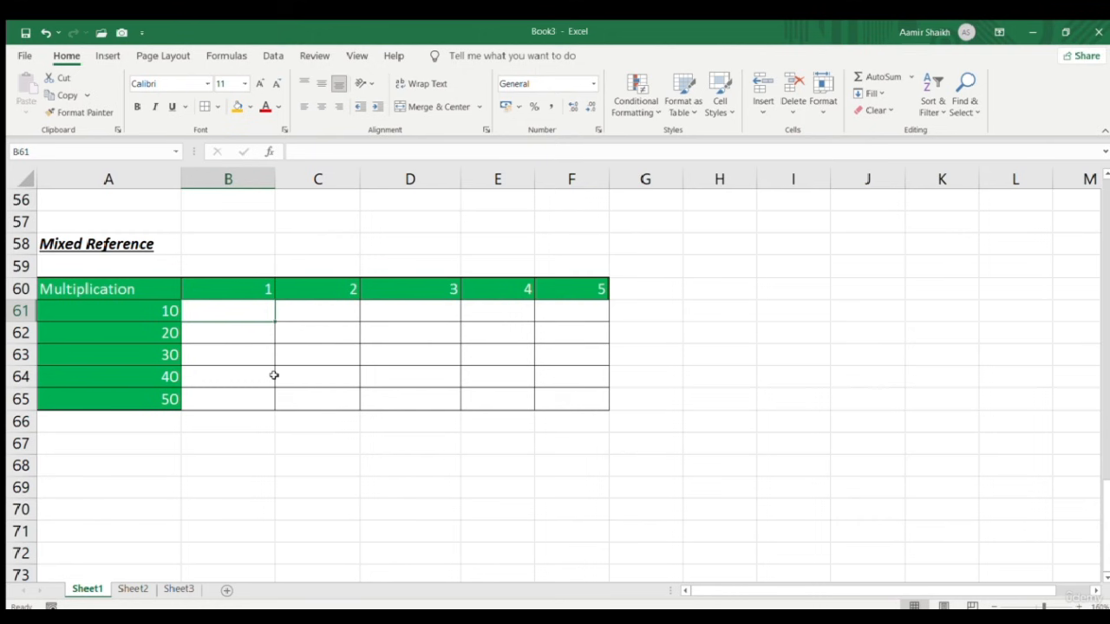
# Enter =A61*B60 in B61 using arrow-key cell pointing, giving 10
pyautogui.write('=')
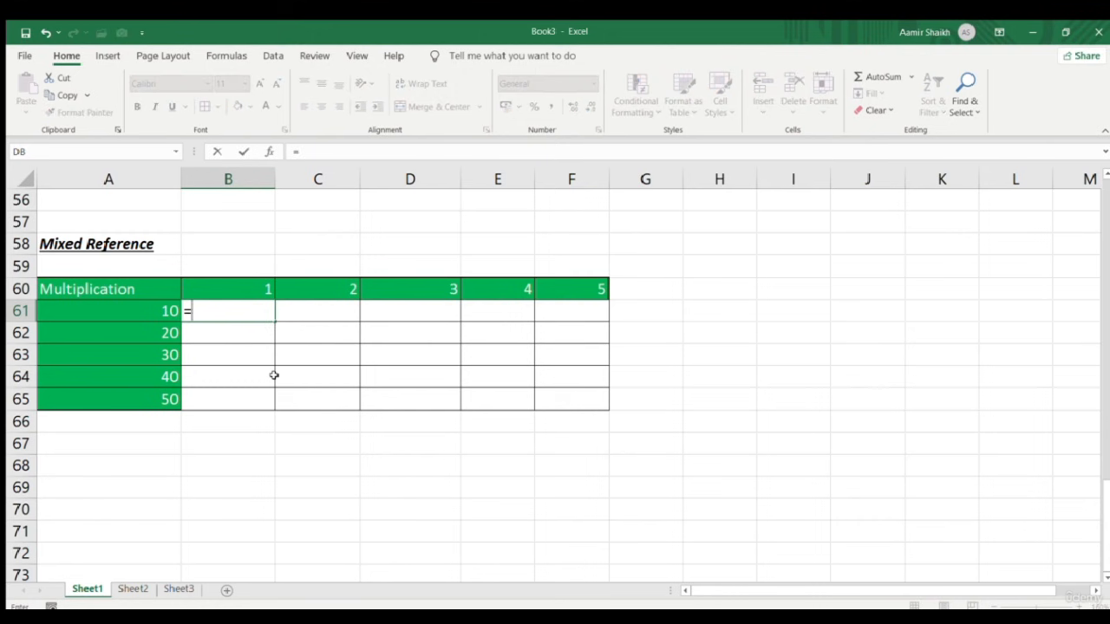
pyautogui.press('Left')
pyautogui.write('*')
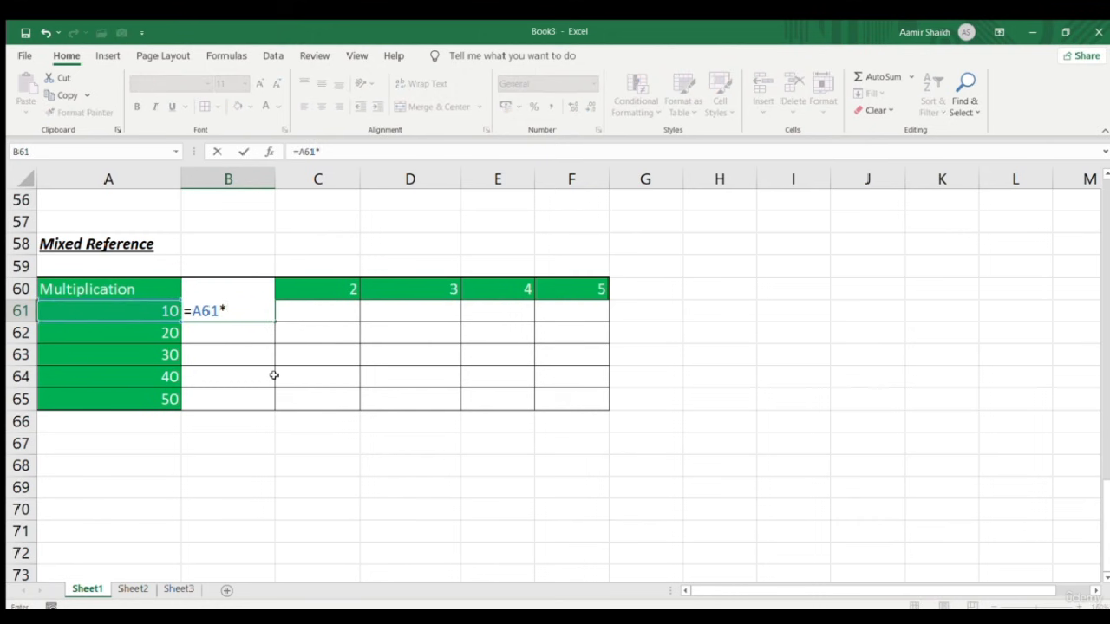
pyautogui.press('Up')
pyautogui.press('Return')
pyautogui.click(254, 310)
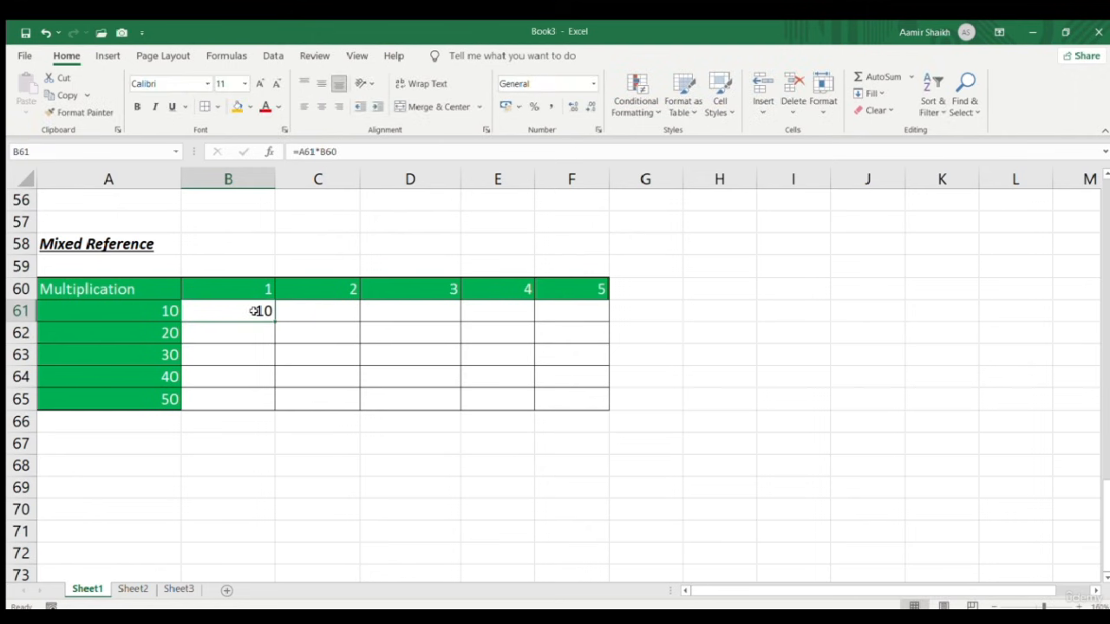
pyautogui.doubleClick(329, 151)
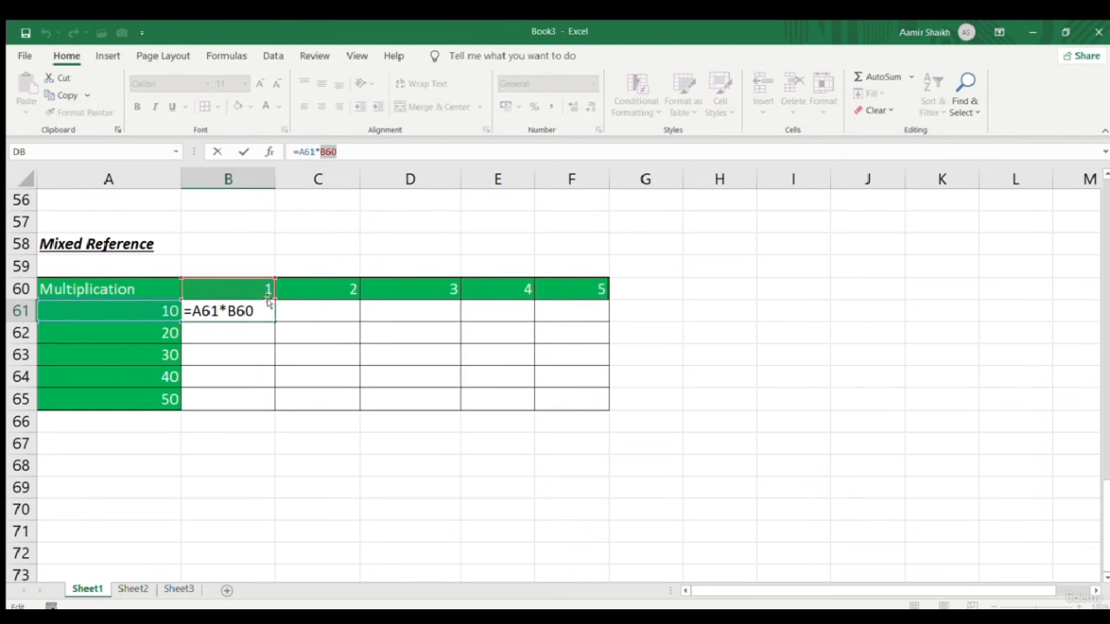
pyautogui.hotkey('ctrl', 'Return')
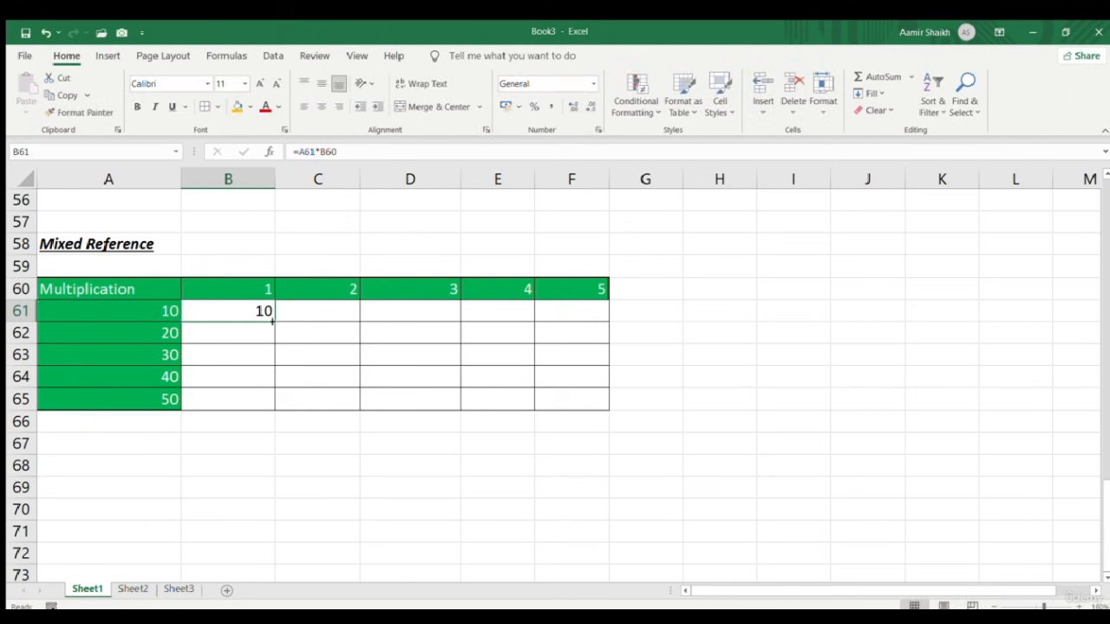
# Copy B61's formula down to B65 and inspect B65's shifted references
pyautogui.moveTo(274, 319); pyautogui.dragTo(272, 418)
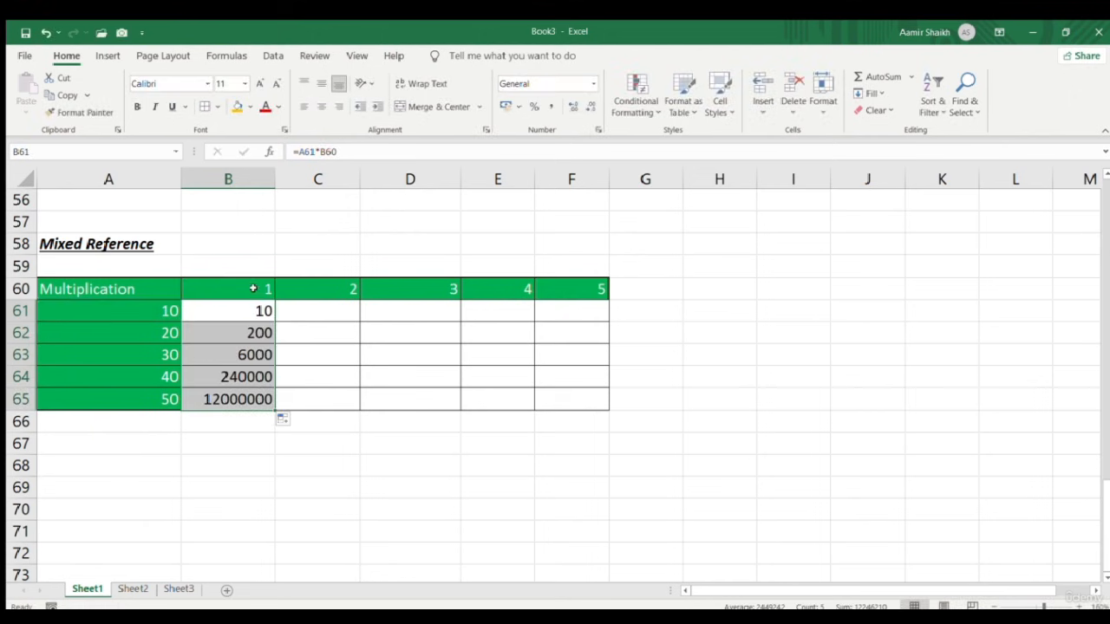
pyautogui.click(241, 399)
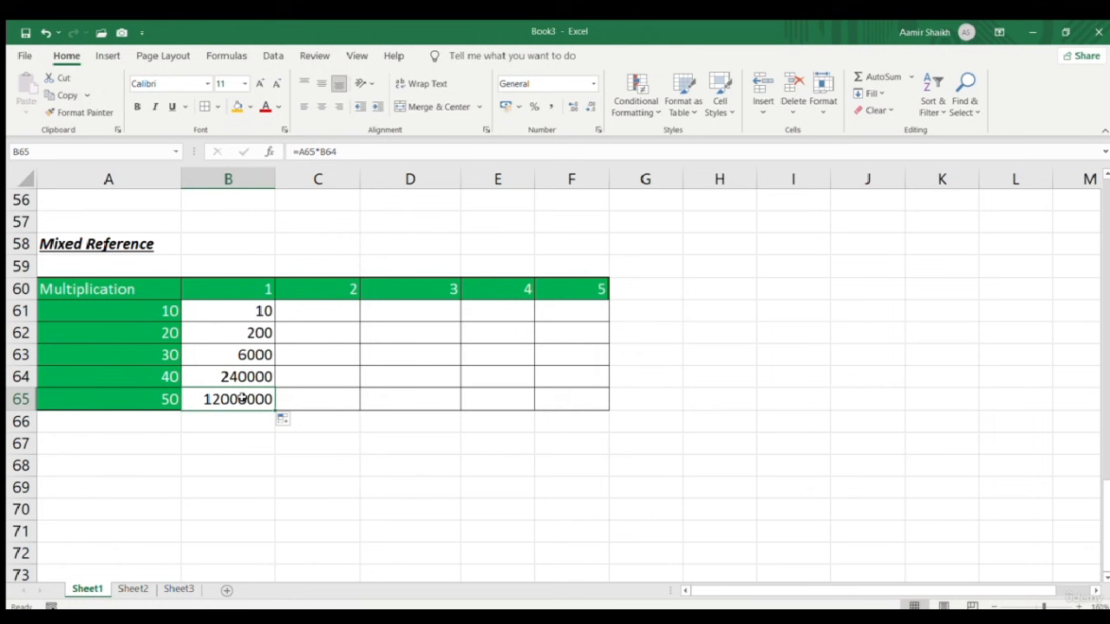
pyautogui.click(327, 151)
pyautogui.press('Escape')
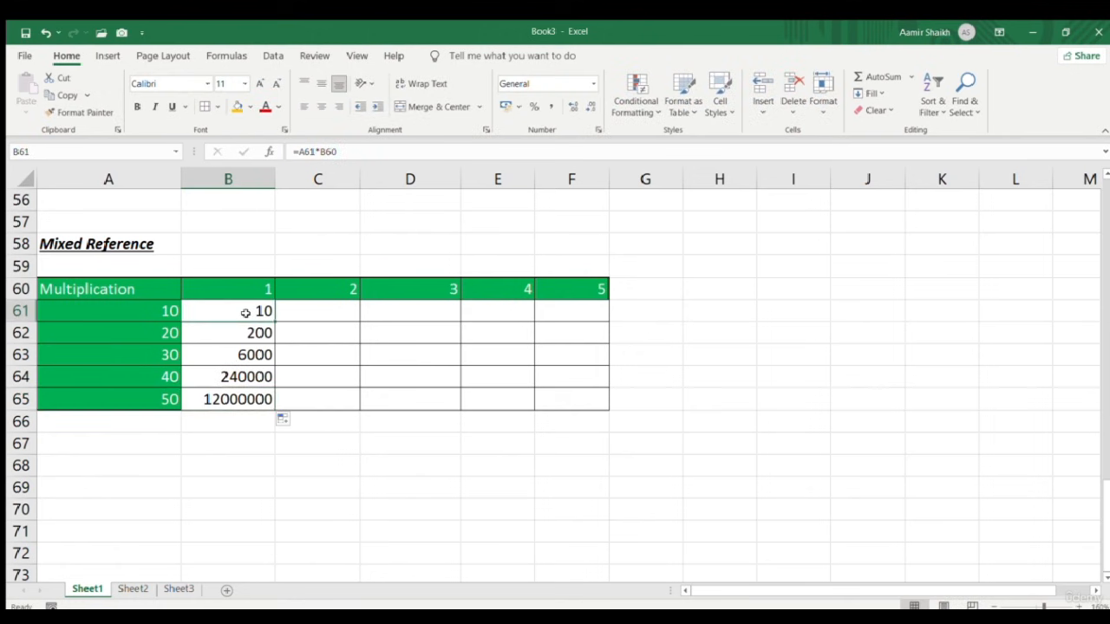
# Edit B61 and make B60 absolute with F4, giving =A61*$B$60
pyautogui.doubleClick(247, 310)
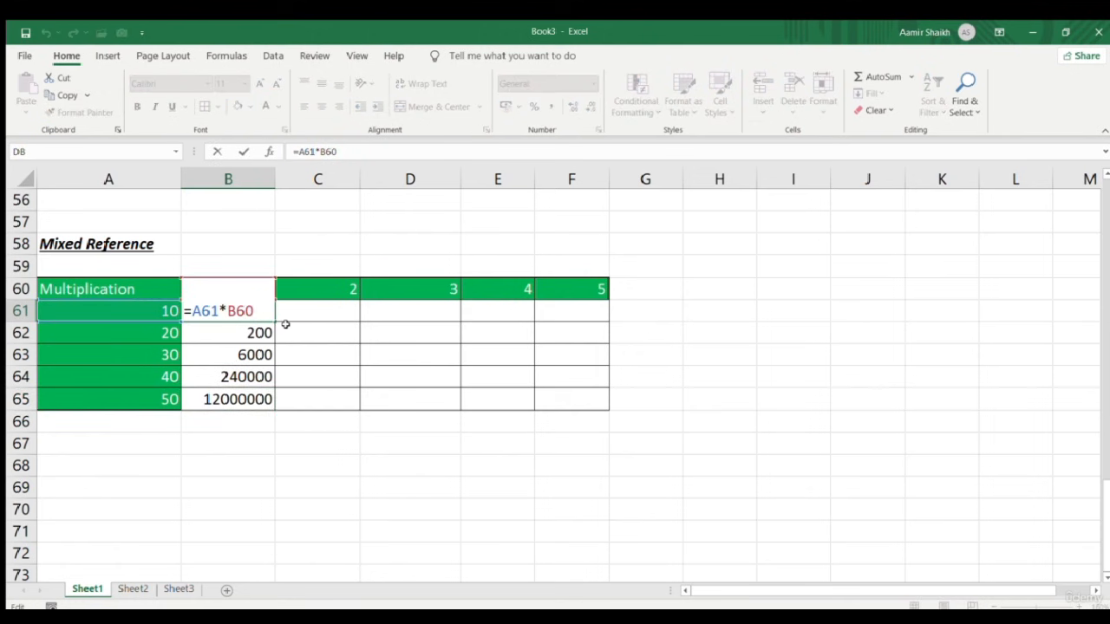
pyautogui.press('F4')
pyautogui.press('Return')
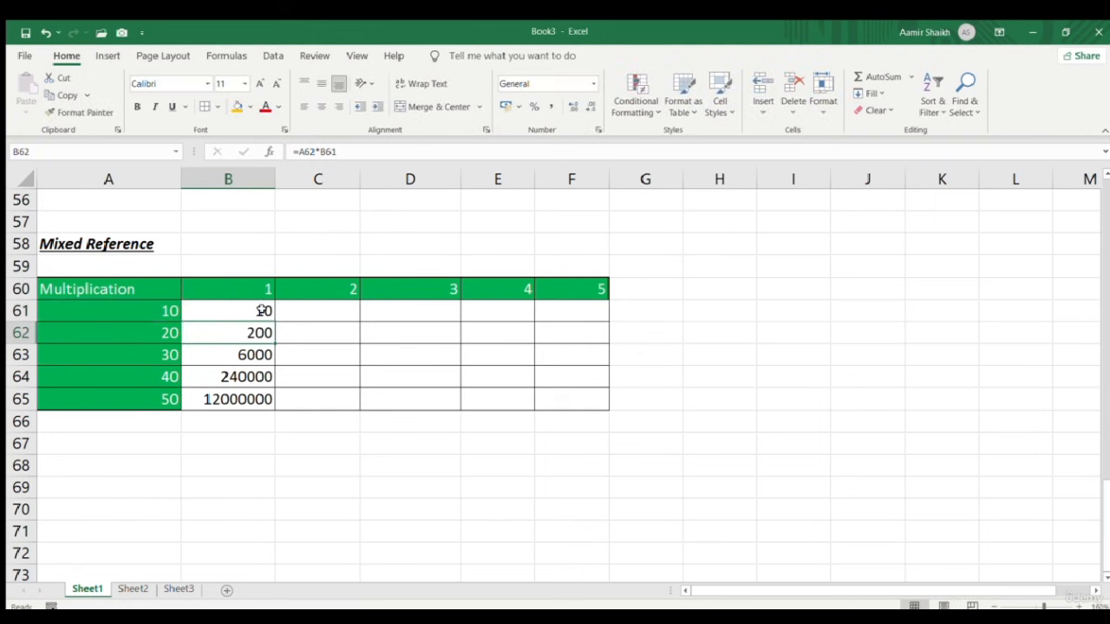
pyautogui.press('Up')
# Copy B61's formula across B61:F65 and inspect the references in D62 and B61
pyautogui.moveTo(274, 323); pyautogui.dragTo(590, 411)
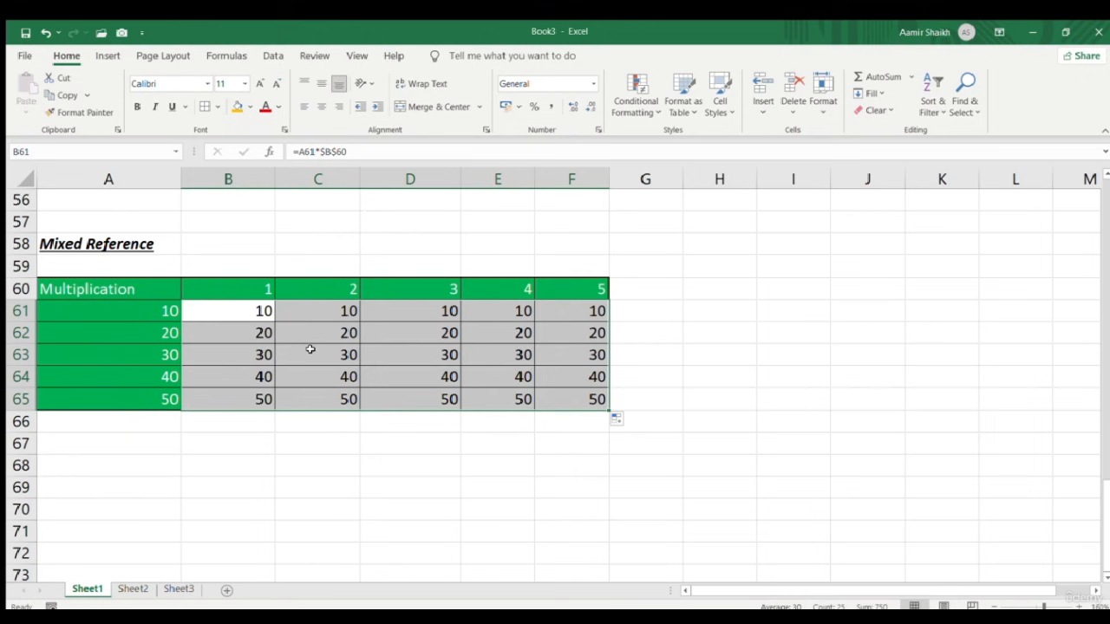
pyautogui.click(418, 333)
pyautogui.press('F2')
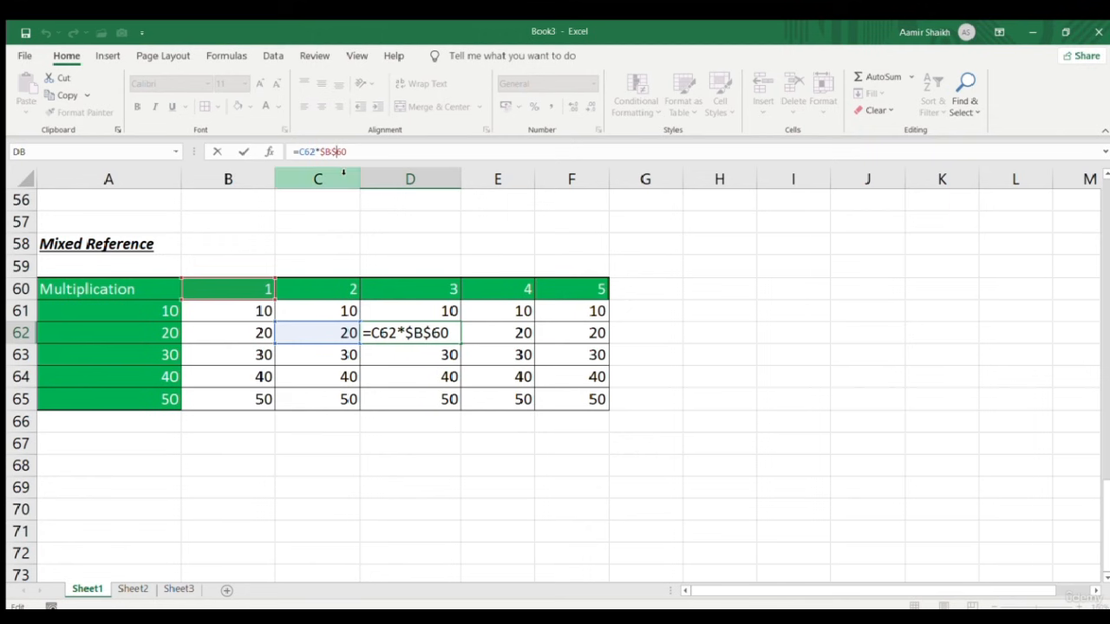
pyautogui.click(266, 312)
pyautogui.doubleClick(260, 311)
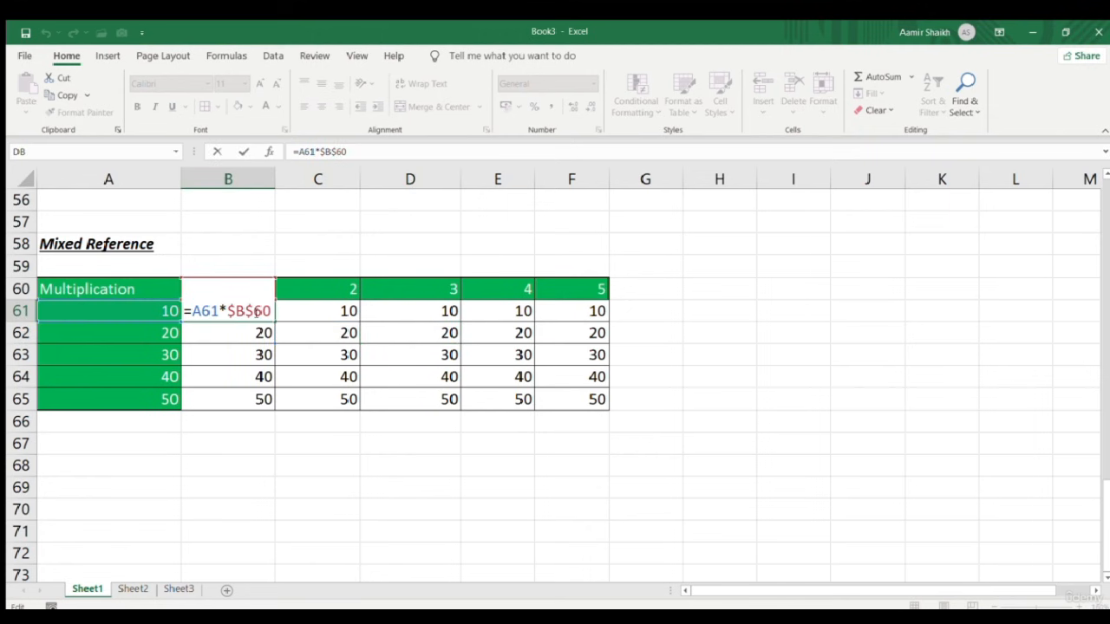
pyautogui.press('Escape')
# Select the results range B61:F65 and delete its contents
pyautogui.hotkey('ctrl', 'shift', 'Right')
pyautogui.hotkey('ctrl', 'shift', 'Down')
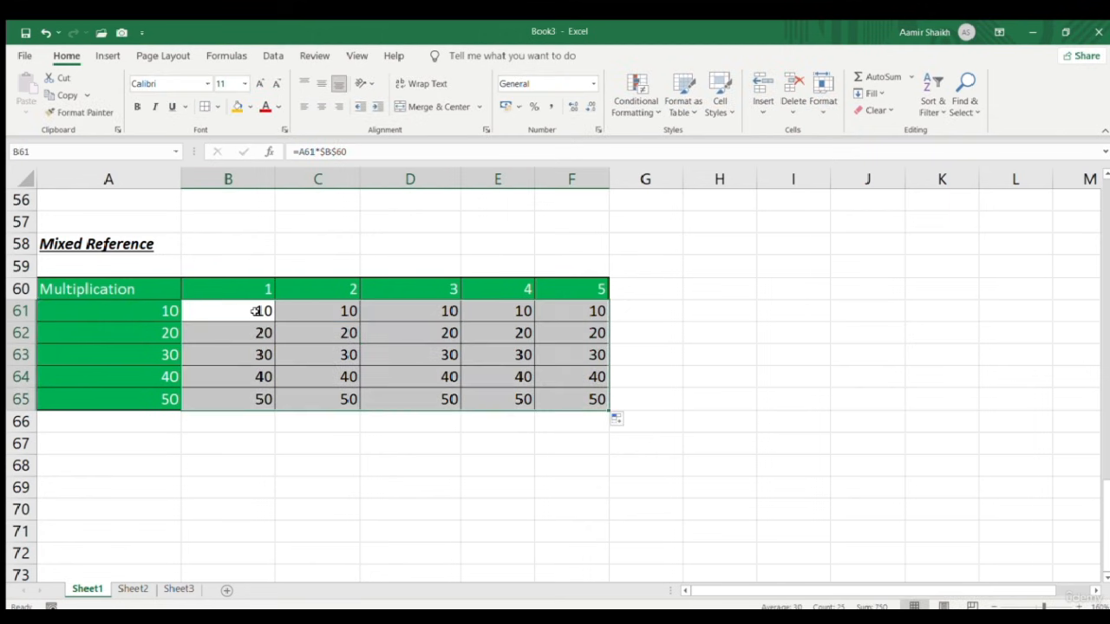
pyautogui.press('Delete')
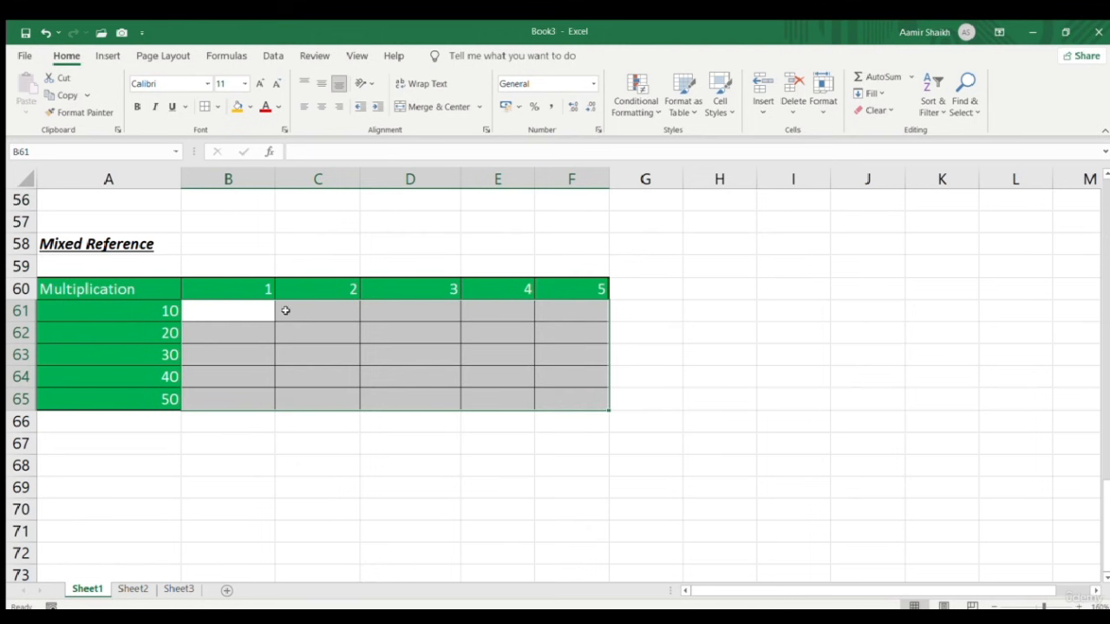
pyautogui.doubleClick(730, 330)
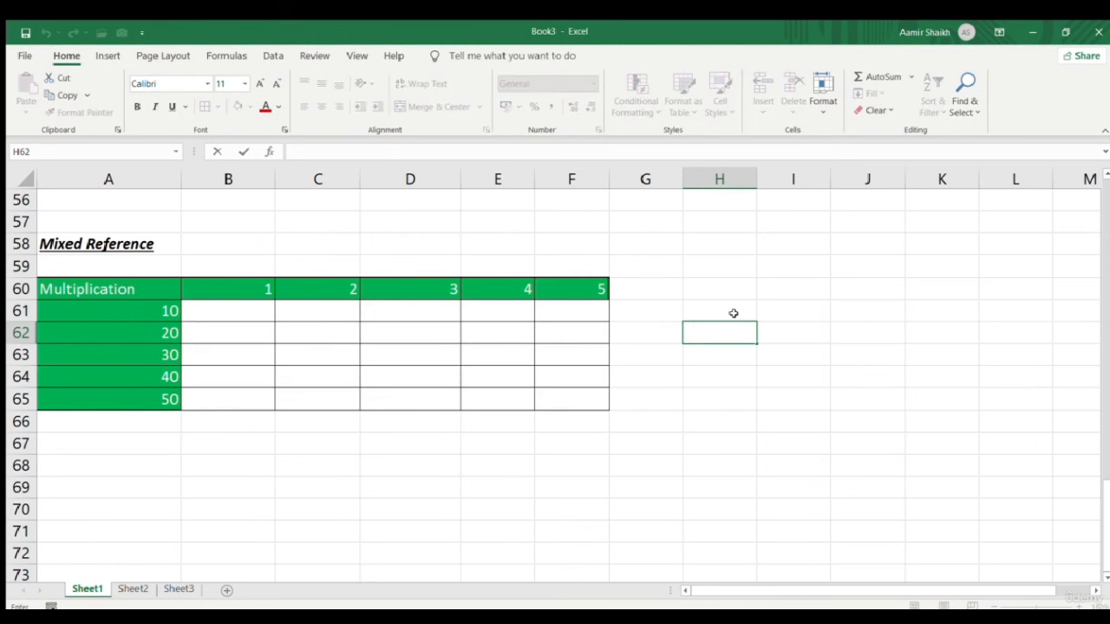
pyautogui.press('Escape')
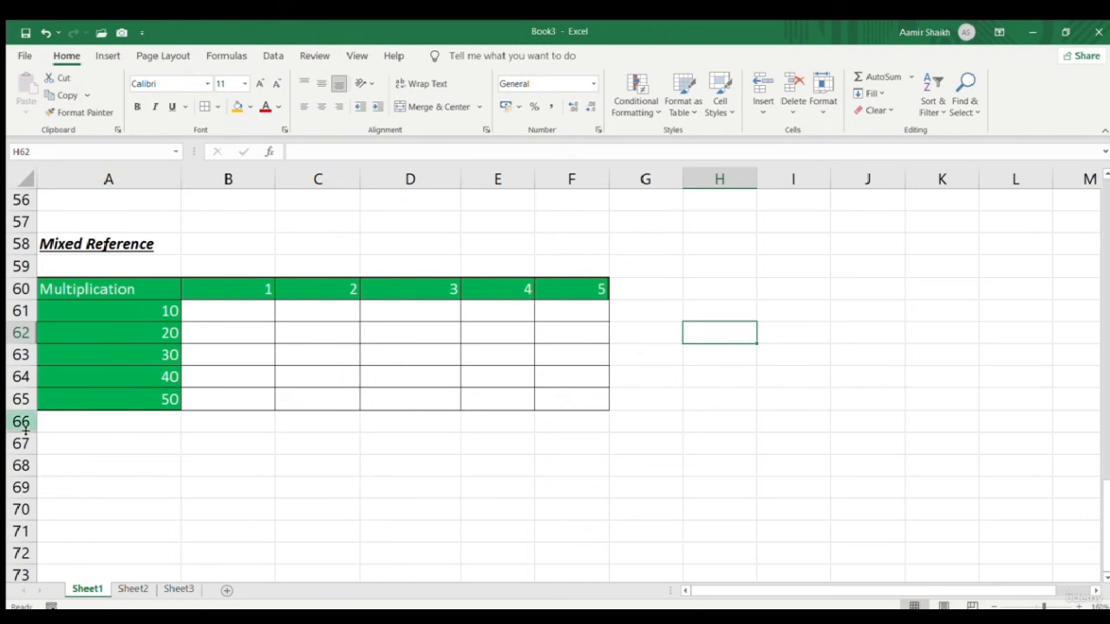
pyautogui.click(313, 505)
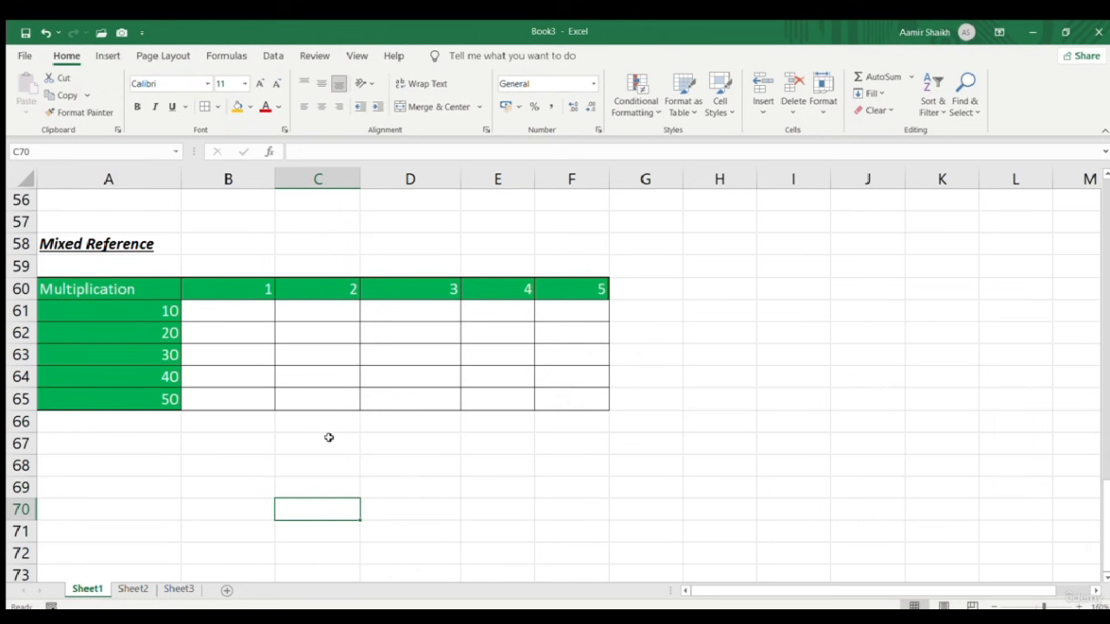
pyautogui.click(249, 315)
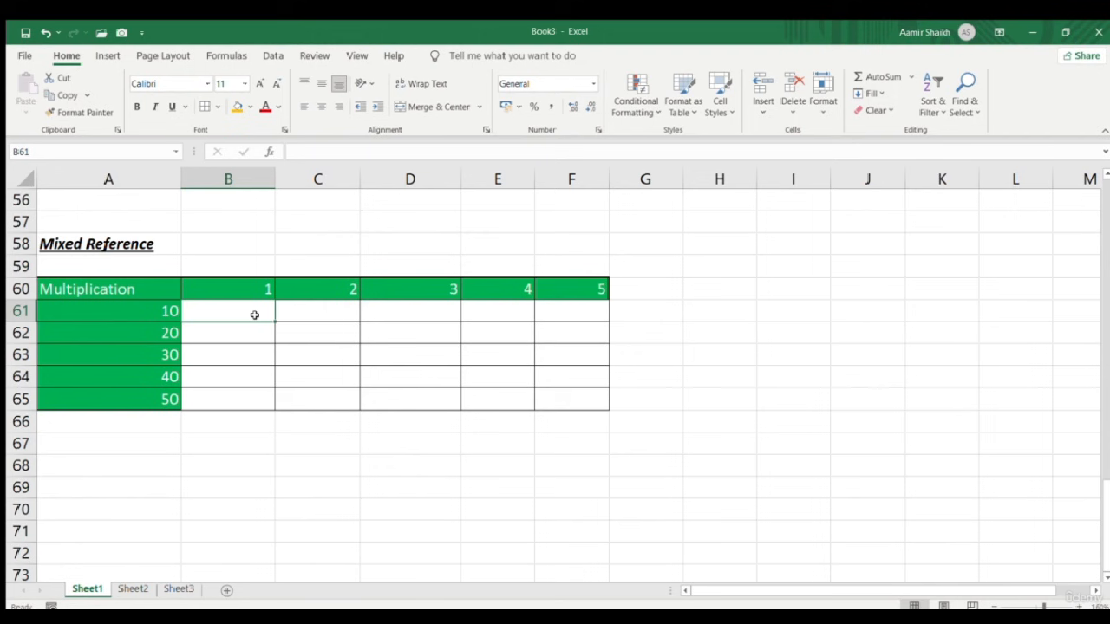
# Enter =A61*B60 in B61 by pointing to A61 and B60
pyautogui.write('=')
pyautogui.press('Left')
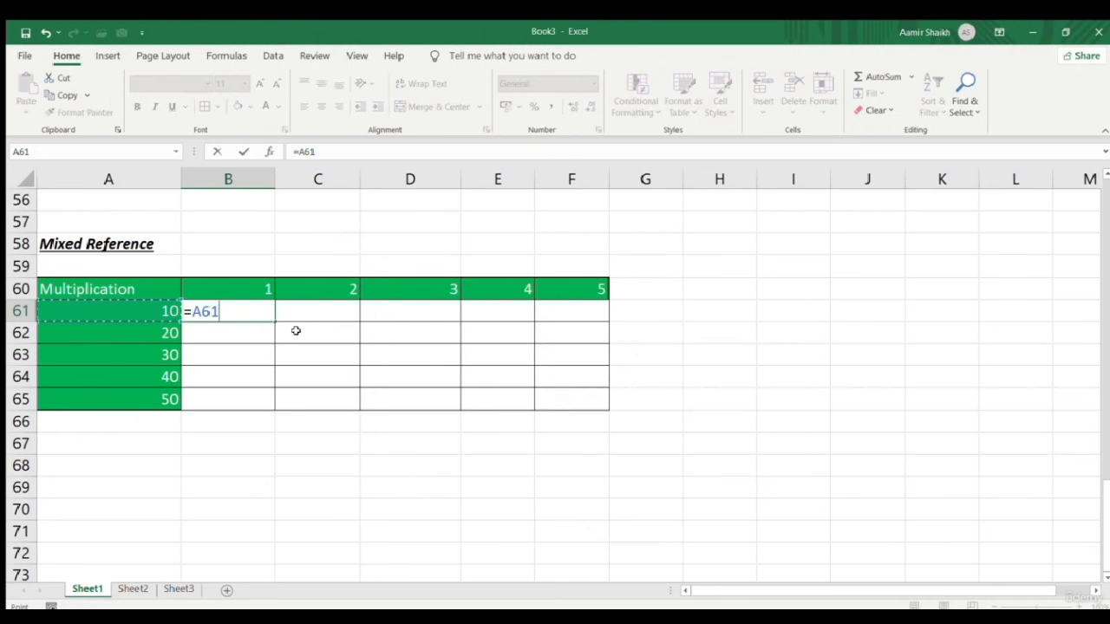
pyautogui.write('*')
pyautogui.press('Up')
pyautogui.press('Return')
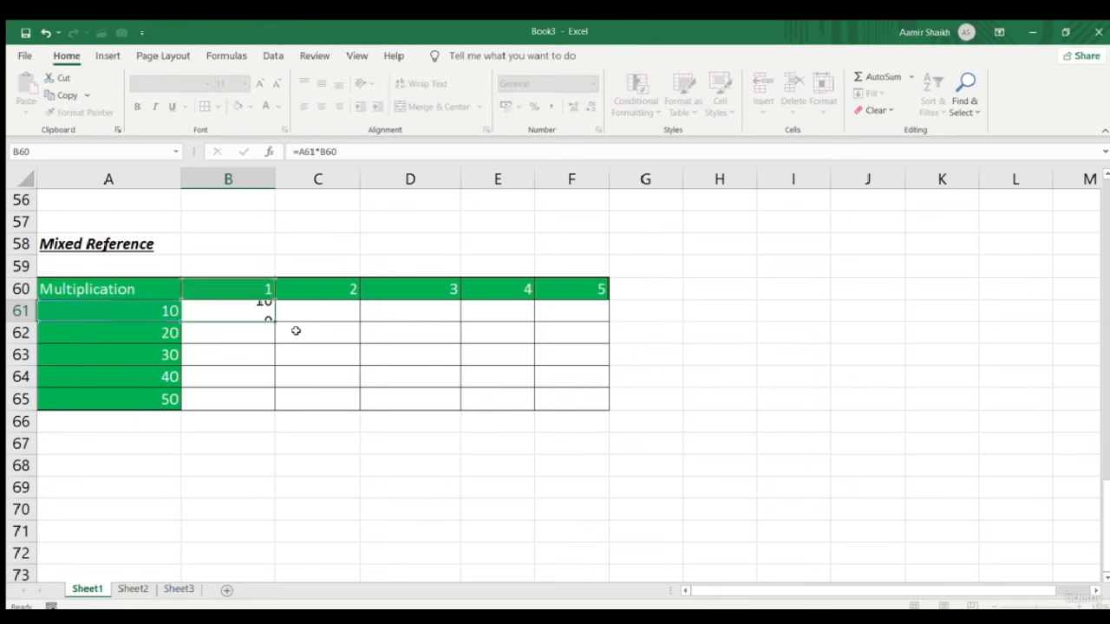
# Edit B61 in the formula bar and cycle F4 on A61 to lock its reference
pyautogui.click(243, 309)
pyautogui.click(300, 152)
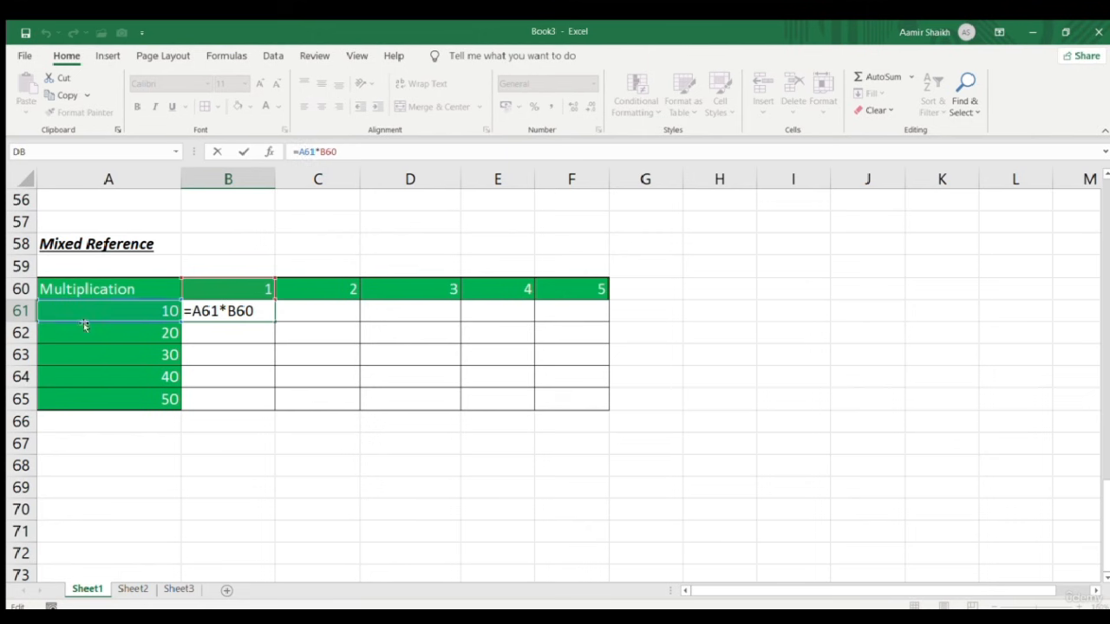
pyautogui.press('F4')
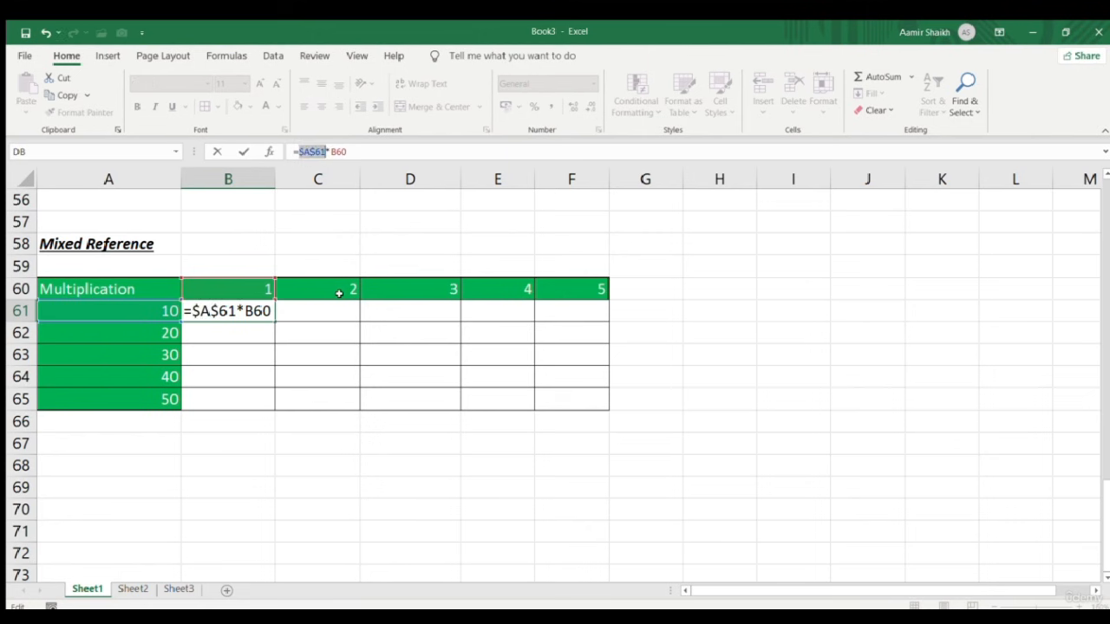
pyautogui.press('F4')
pyautogui.press('F4')
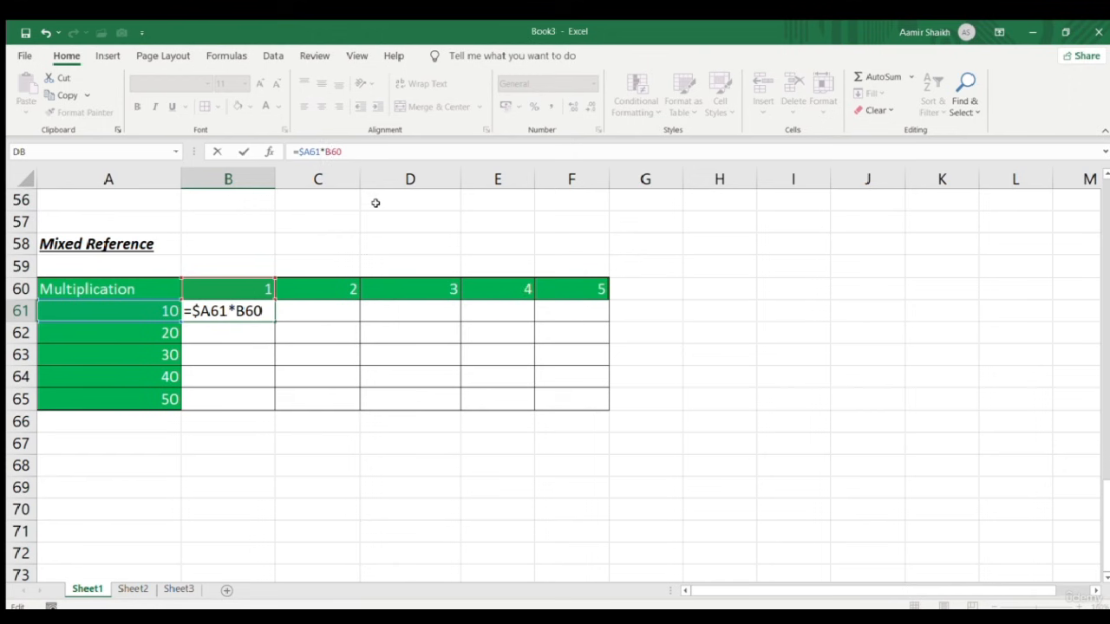
# Lock B60's row to get =$A61*B$60, then fill it across B61:F65 (products 10–250)
pyautogui.press('F4')
pyautogui.press('F4')
pyautogui.press('Return')
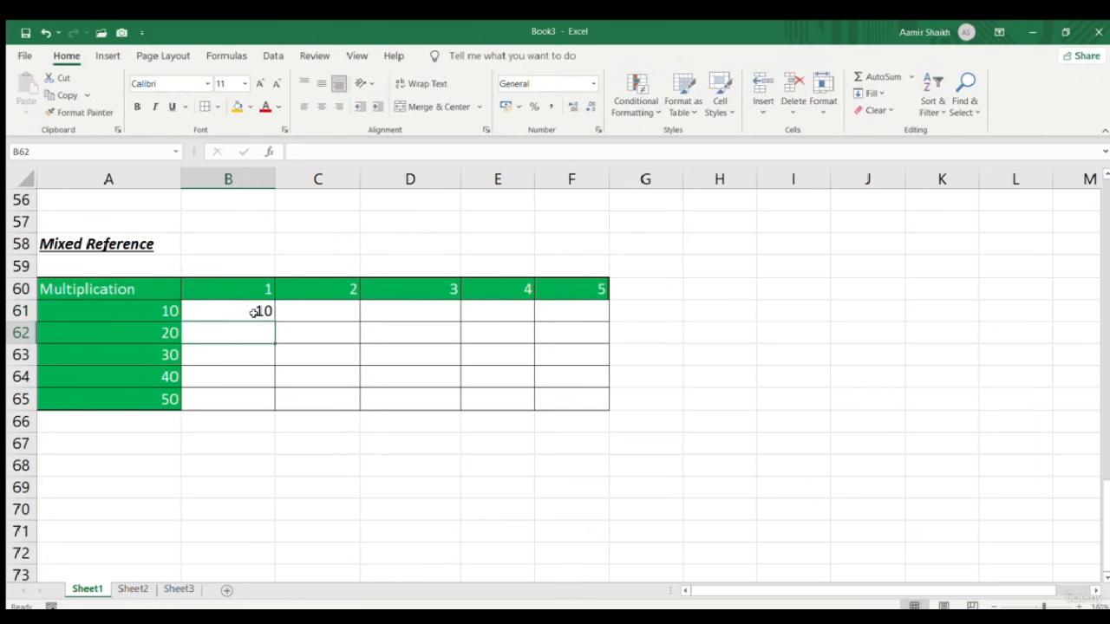
pyautogui.click(253, 312)
pyautogui.moveTo(274, 321); pyautogui.dragTo(609, 411)
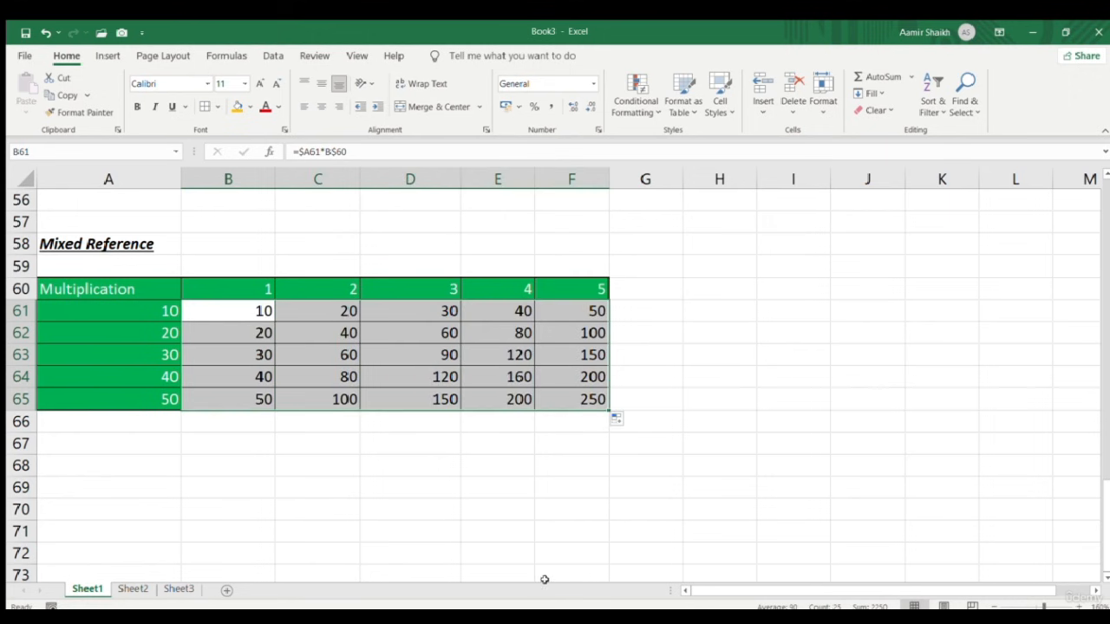